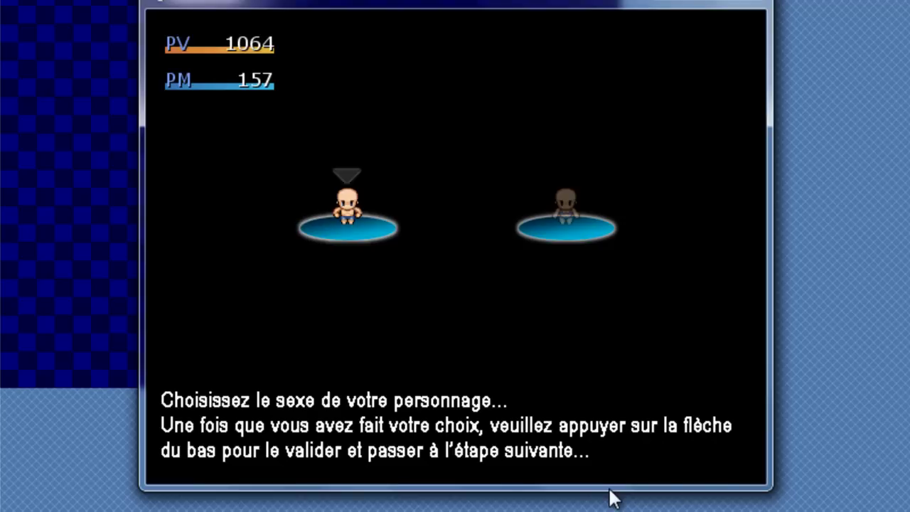
Switch between the two gender choices in the playtest, pick Garçon and confirm the choice with Oui
key(Right)
key(Left)
key(Right)
key(Left)
key(Down)
key(Return)
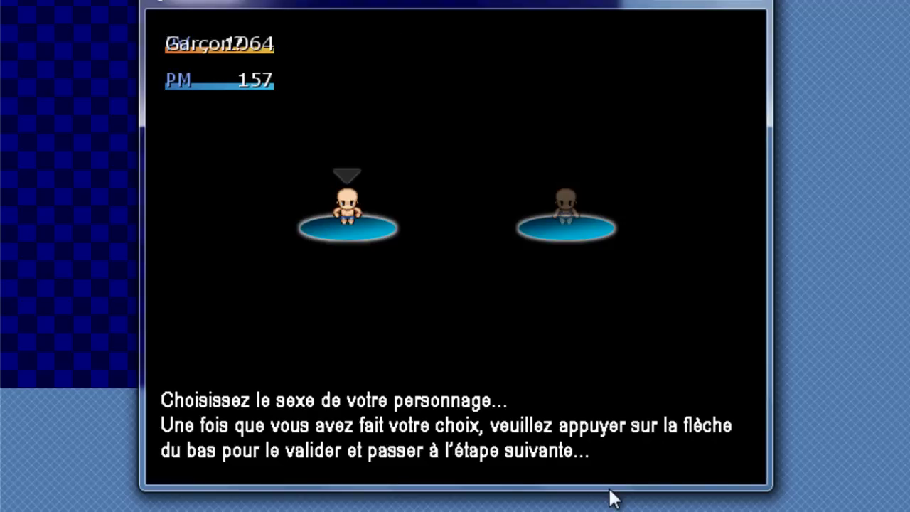
key(Down)
key(Up)
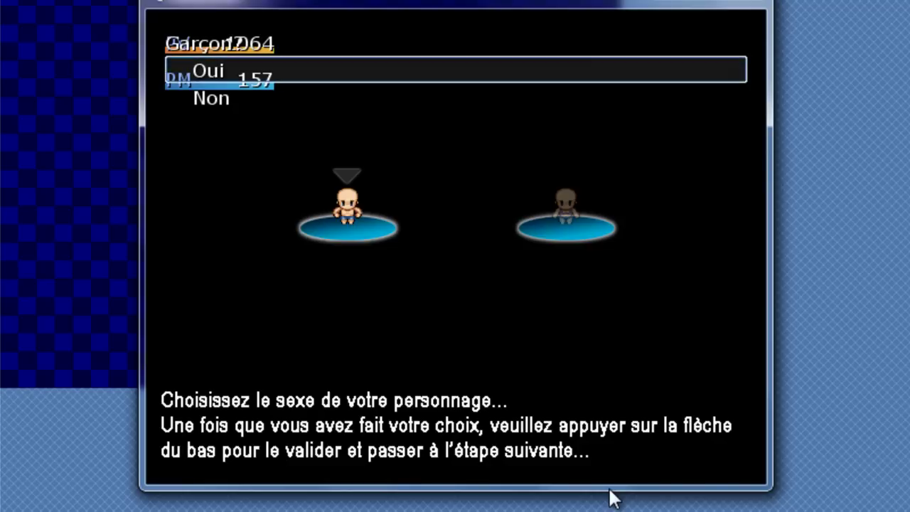
key(Down)
key(Up)
key(Return)
key(Down)
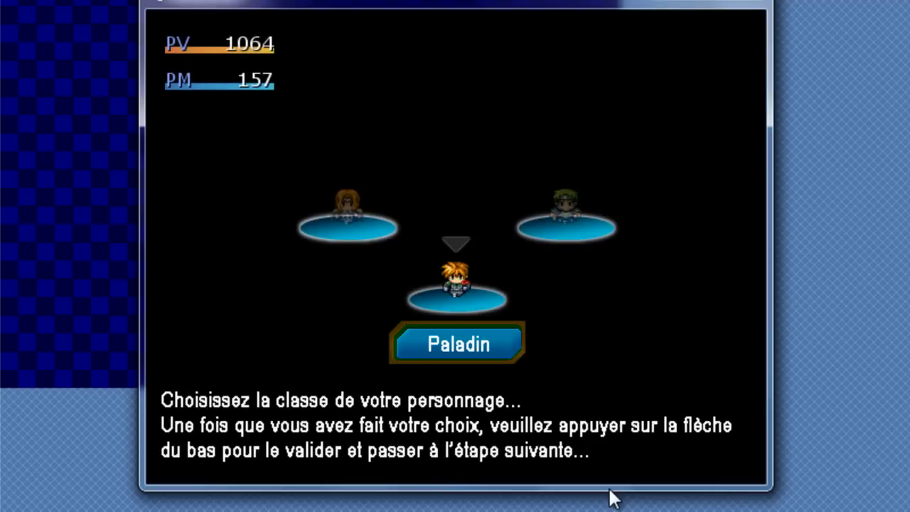
Cycle through the character classes such as Paladin and Prêtre in the playtest, and close the game
key(Right)
key(Right)
key(Right)
key(Right)
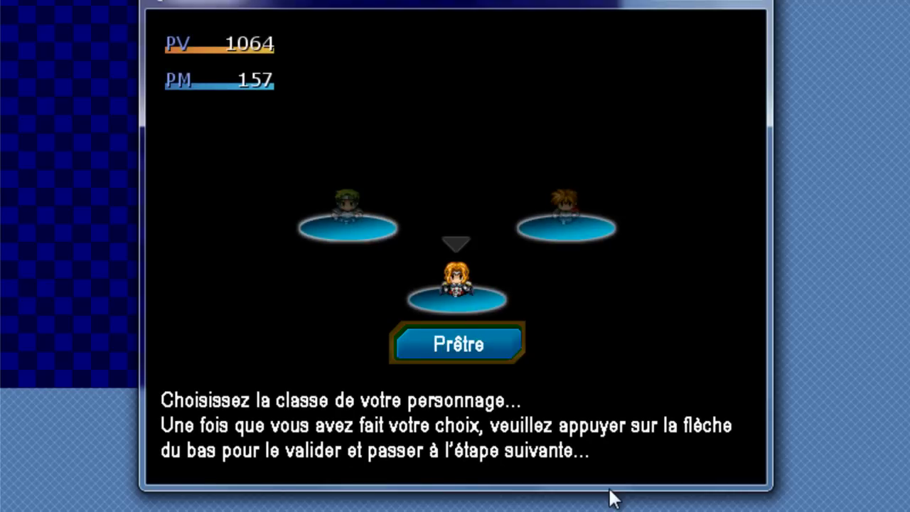
key(Left)
key(Right)
key(Left)
key(Left)
key(Right)
key(Right)
key(Left)
key(Right)
key(Right)
key(Left)
key(Right)
key(Left)
key(Left)
key(Right)
key(Right)
key(Left)
key(Left)
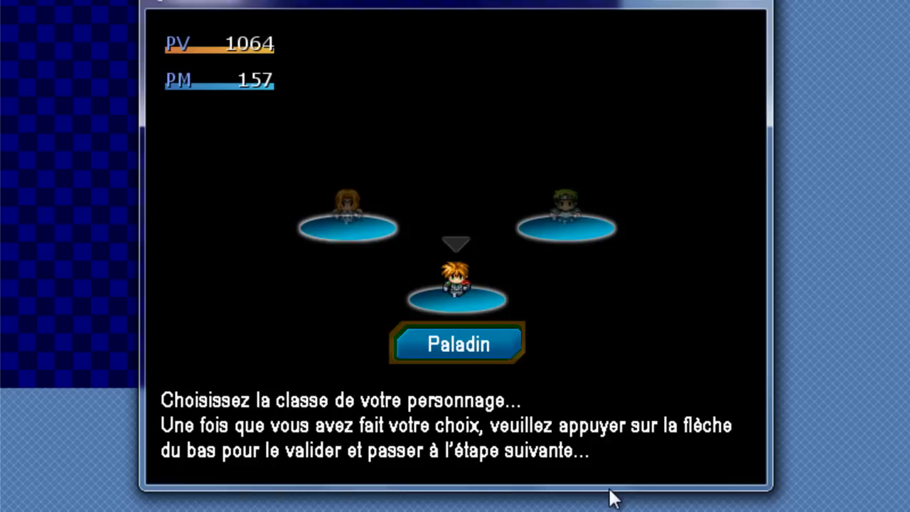
key(Right)
key(Right)
key(Left)
key(Right)
key(Left)
key(Right)
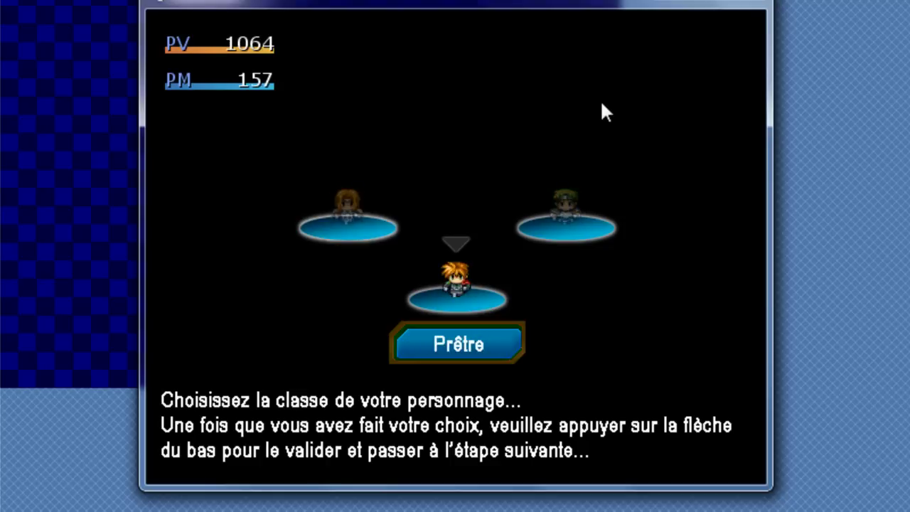
key(Right)
key(Right)
key(Right)
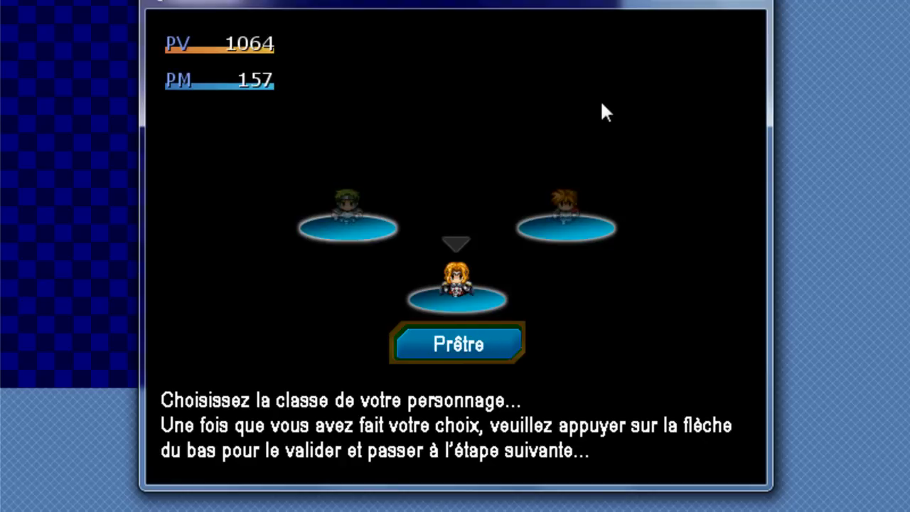
key(Right)
key(Right)
key(Right)
key(alt+F4)
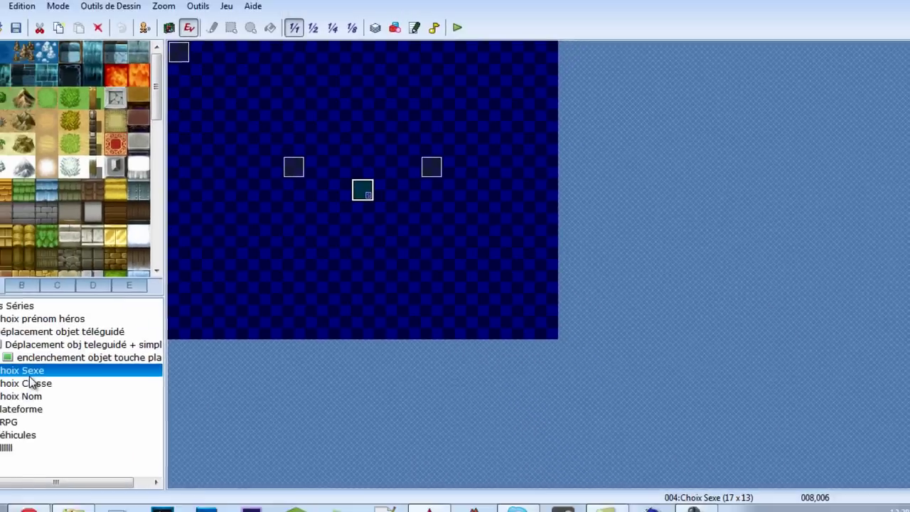
Create a new map named Tuto beneath the Choix Sexe map, keeping the default 17 x 13 size
right_click(64, 361)
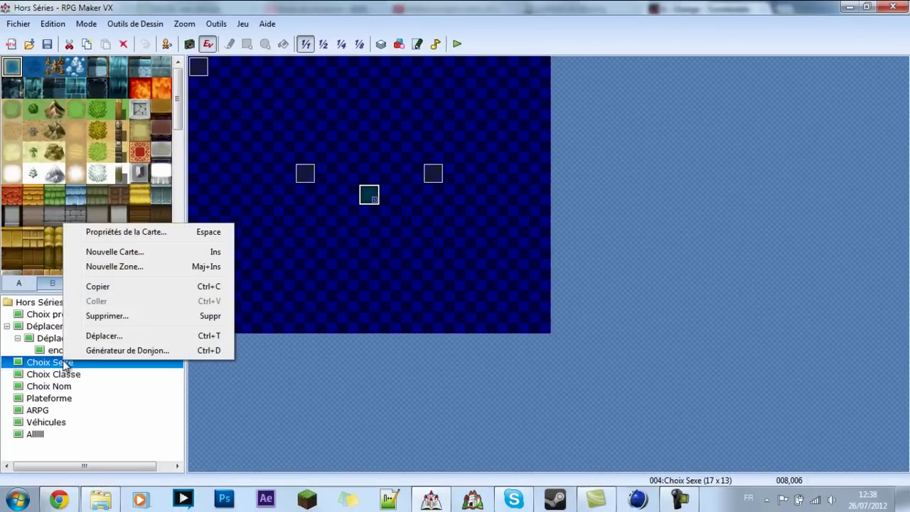
click(114, 253)
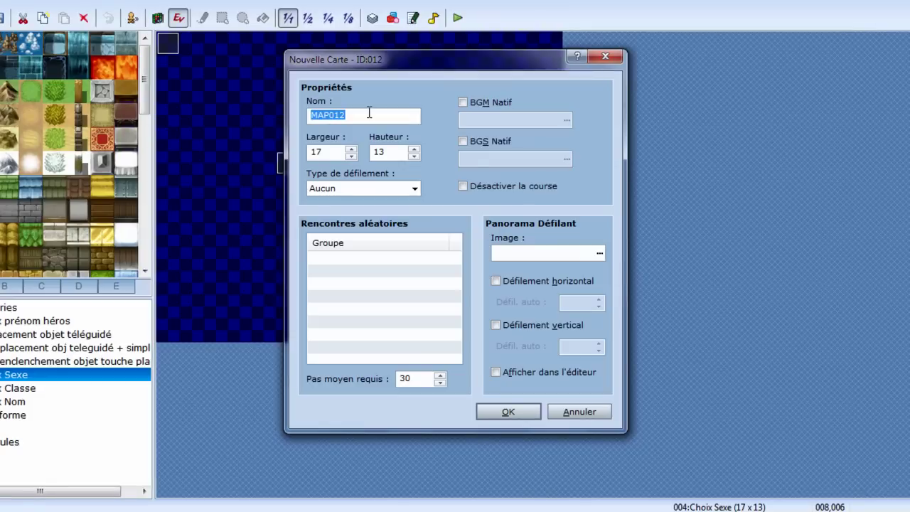
text(T)
key(Return)
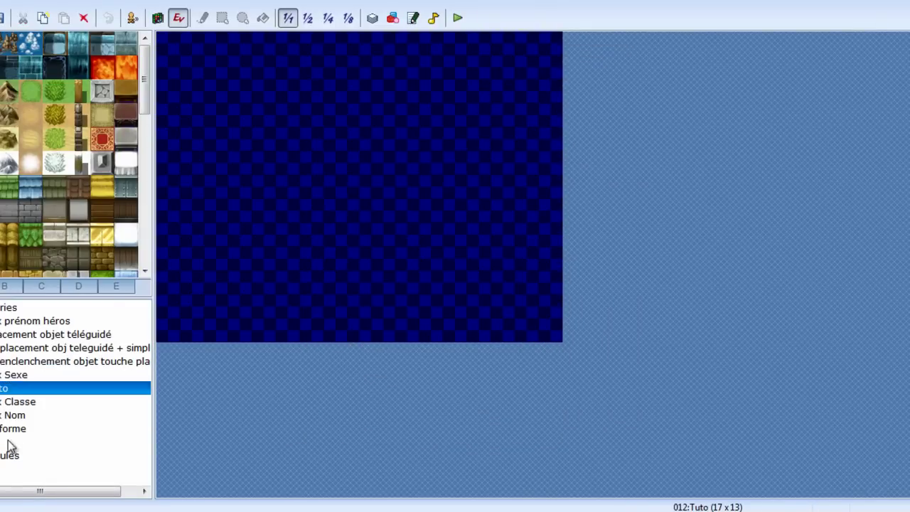
Check the event layout on the Choix Sexe map and select the matching tile 005,005 on the Tuto map
click(11, 376)
click(14, 390)
click(288, 173)
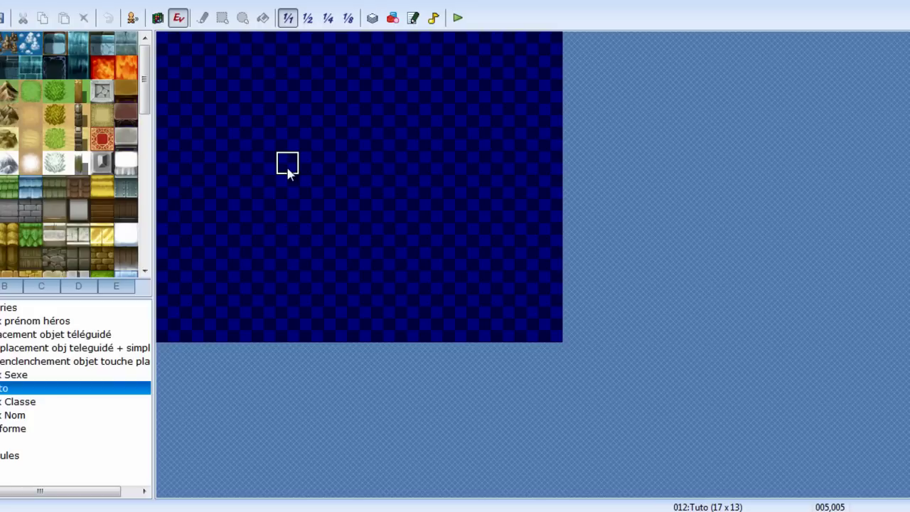
Set the Tuto map's scrolling panorama image to Choixsexe in its map properties
right_click(7, 388)
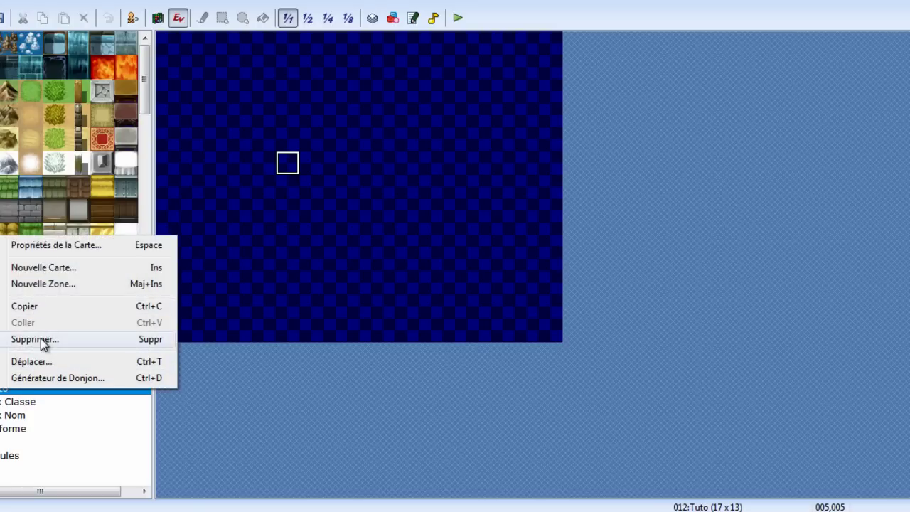
click(29, 244)
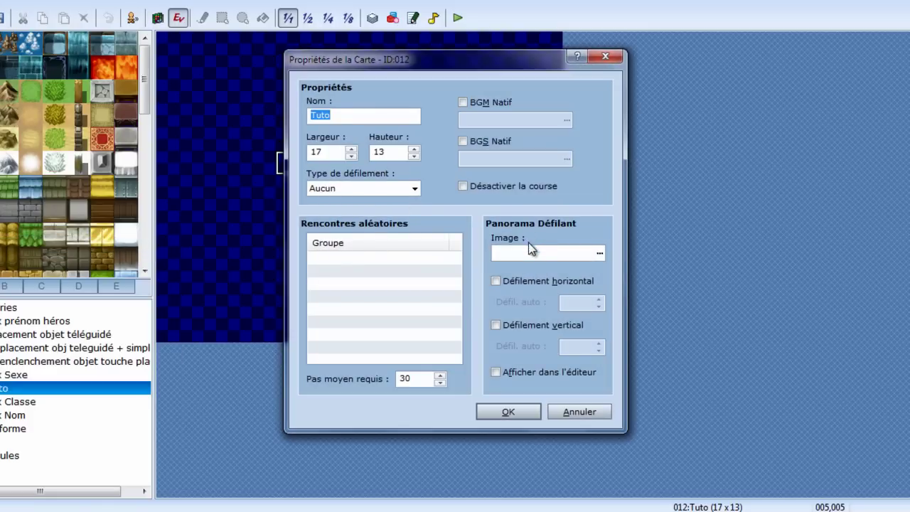
double_click(524, 254)
key(Down)
key(Down)
key(Down)
key(Down)
click(255, 139)
click(257, 106)
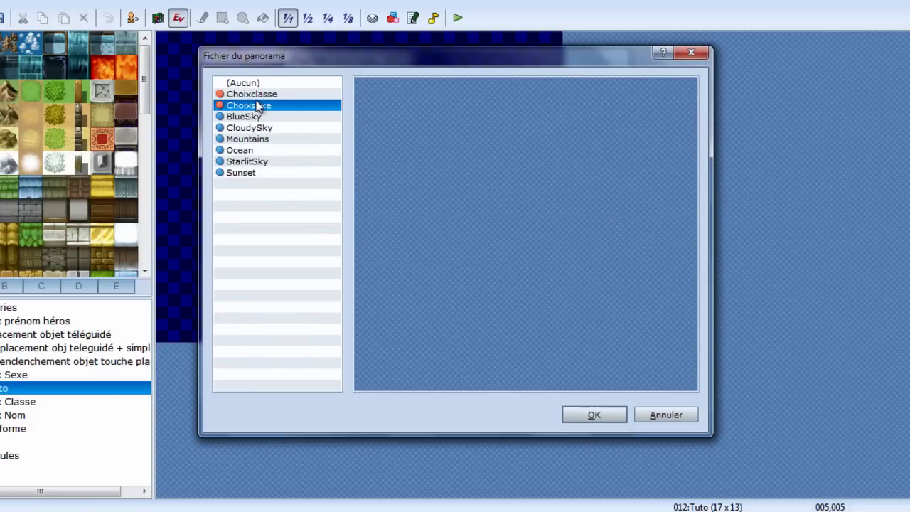
drag(595, 385, 567, 384)
click(594, 416)
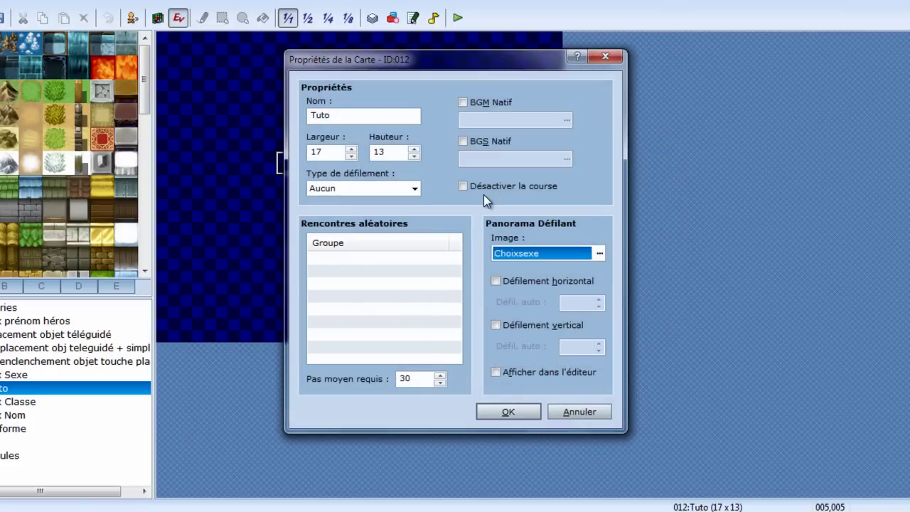
click(519, 412)
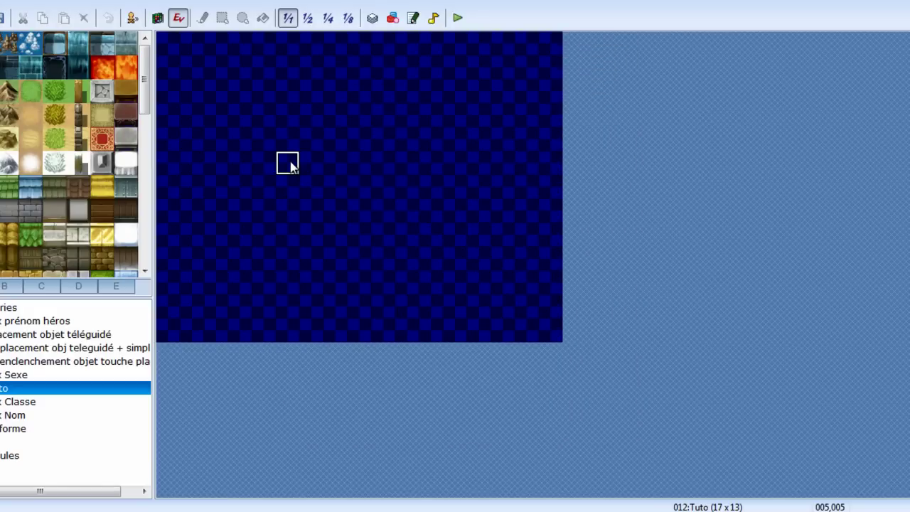
Create an event named Garçon on tile 005,005 of the Tuto map, matching the Choix Sexe layout
click(7, 376)
click(4, 389)
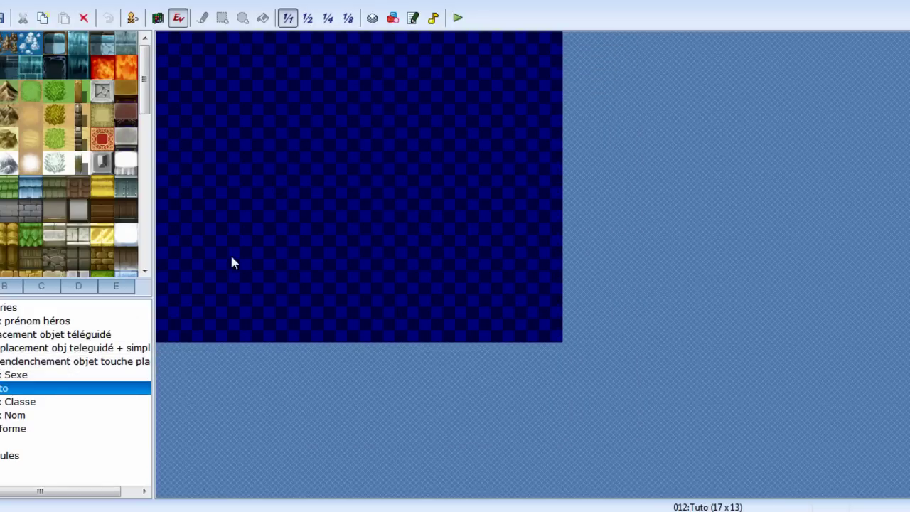
double_click(281, 174)
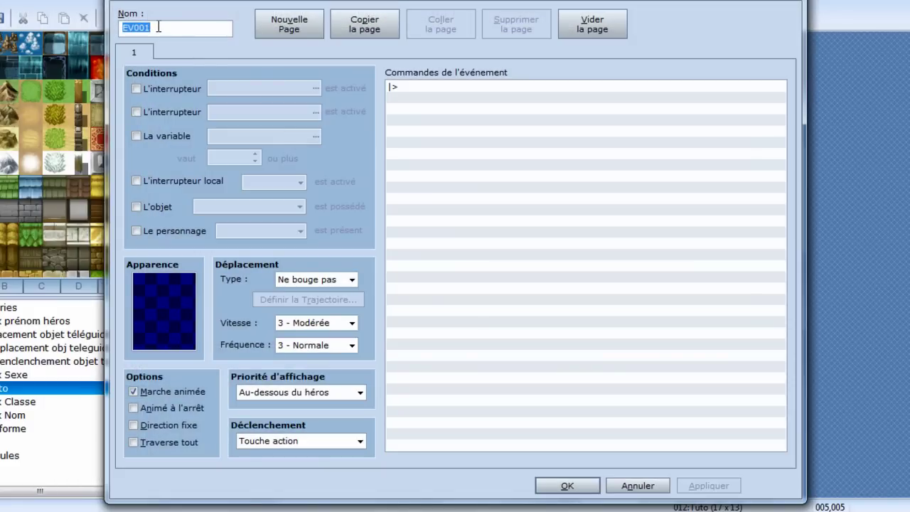
text(Garçon)
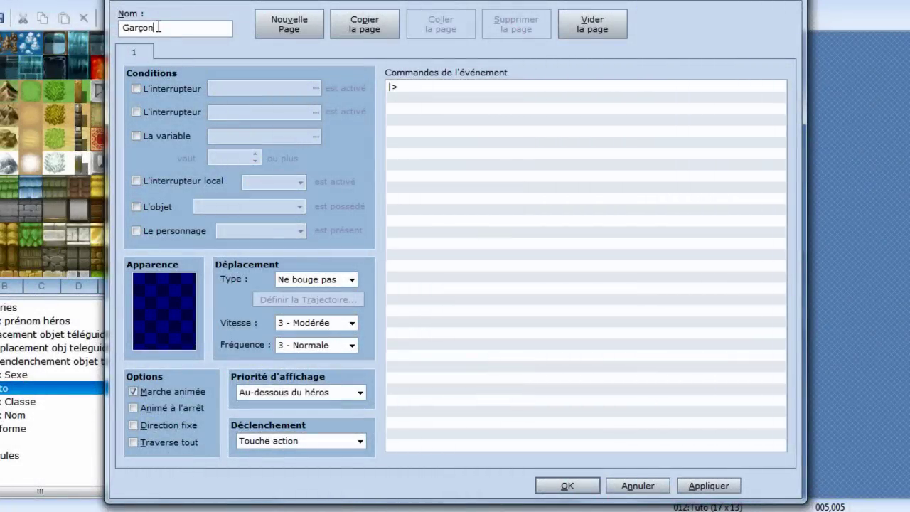
key(Return)
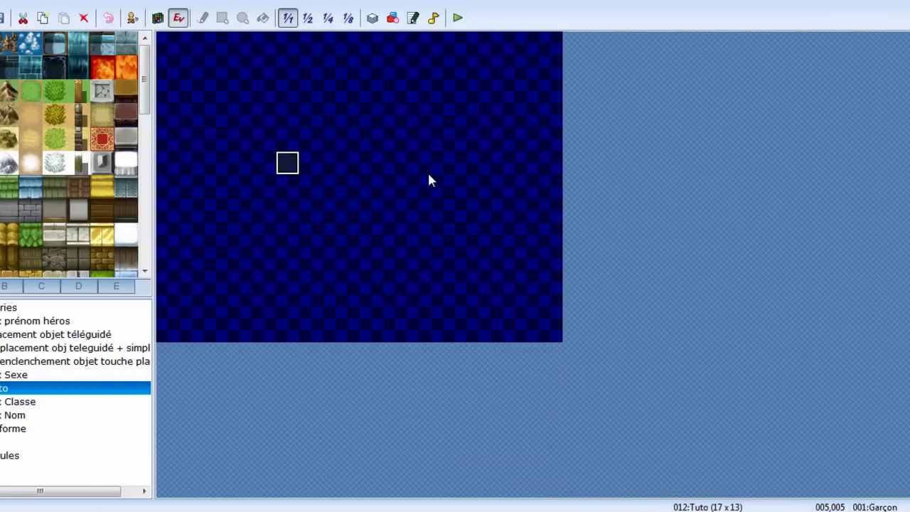
Create an event named Fille on tile 011,005 of the Tuto map, matching the Choix Sexe layout
click(429, 173)
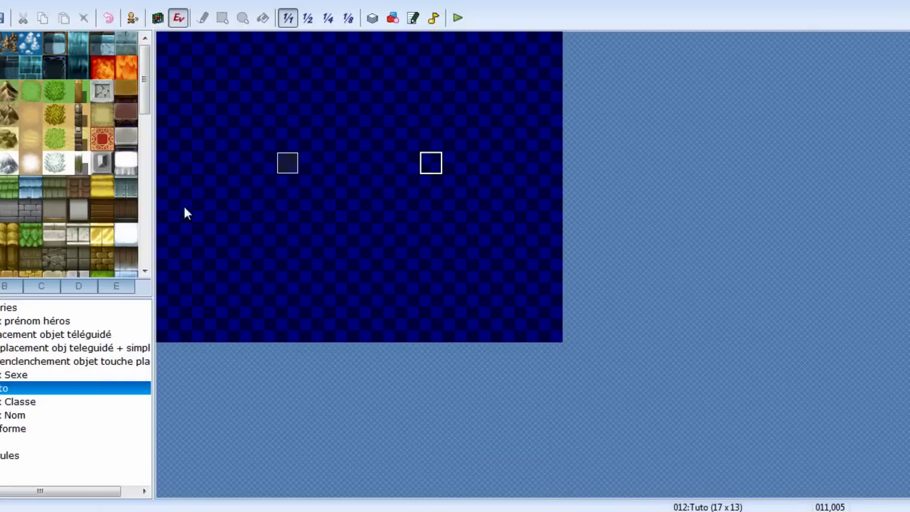
click(21, 375)
click(21, 388)
double_click(422, 170)
text(Fille)
key(Return)
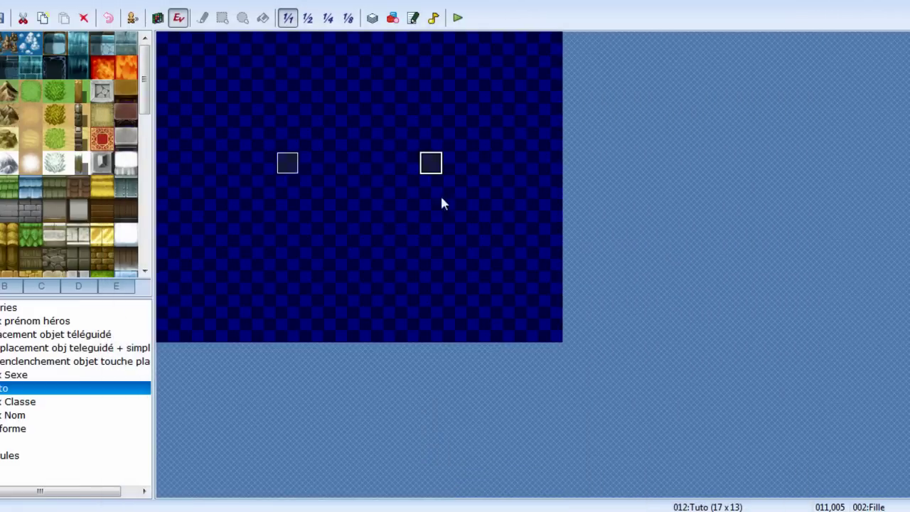
Start a new event on tile 000,000, set its trigger to Automatique and name it Event
click(166, 51)
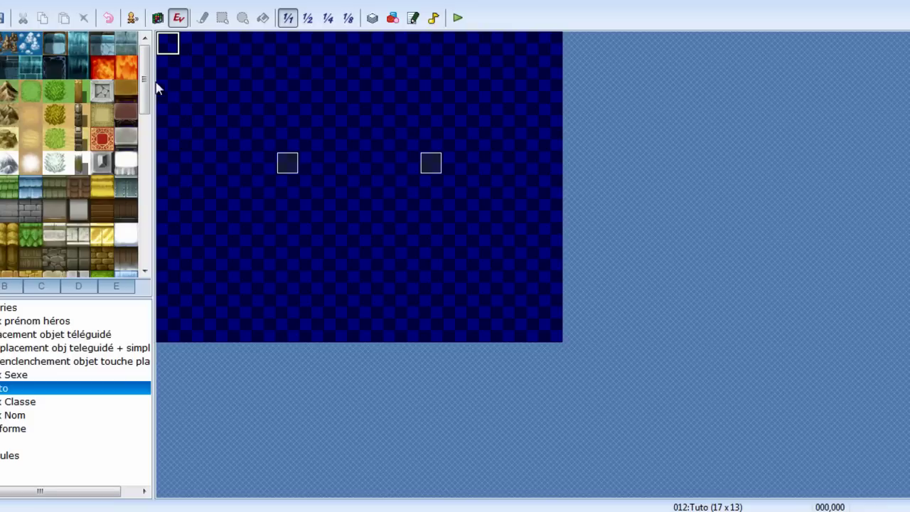
double_click(168, 43)
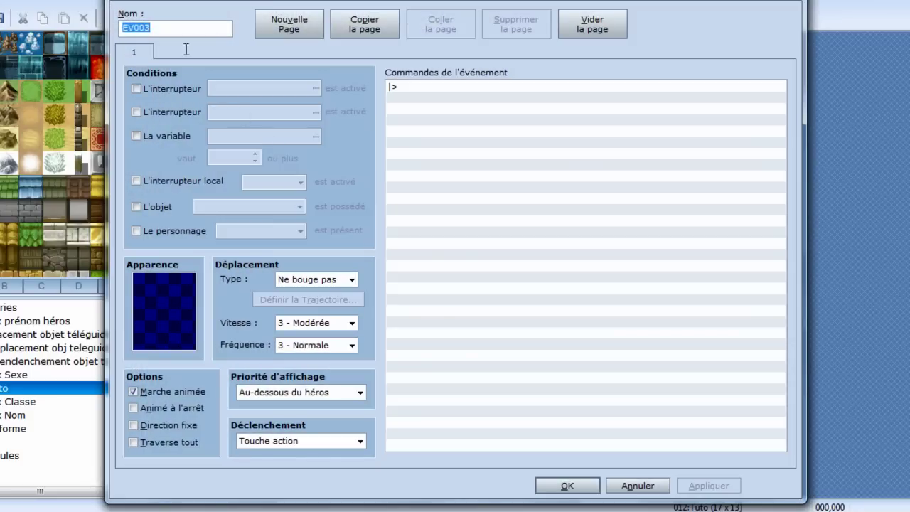
drag(257, 2, 237, 0)
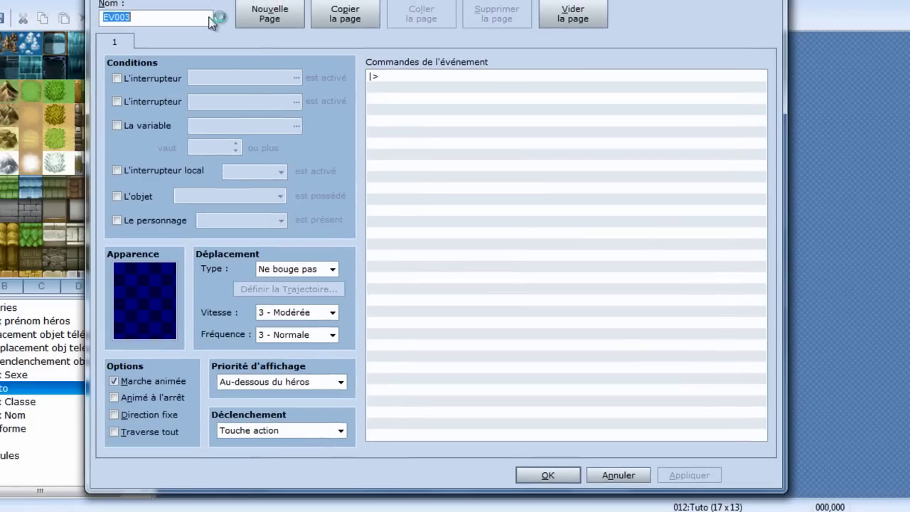
click(239, 431)
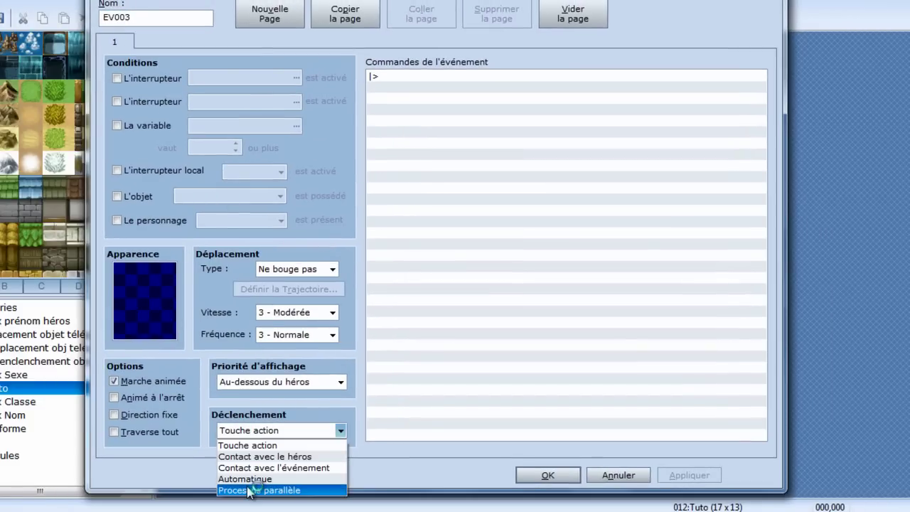
click(254, 490)
click(269, 432)
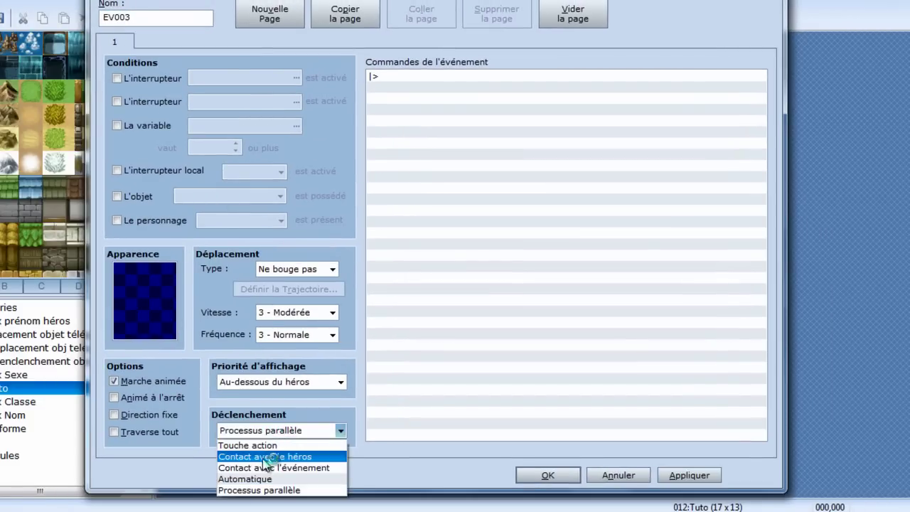
click(267, 479)
double_click(153, 21)
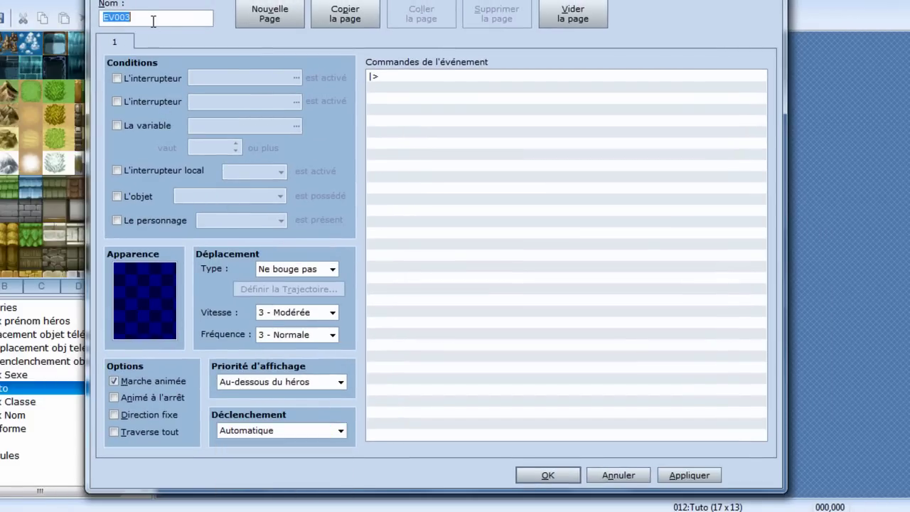
text(Event)
Add a Déplacer un événement command to the automatic event, targeting 001:Garçon
double_click(411, 75)
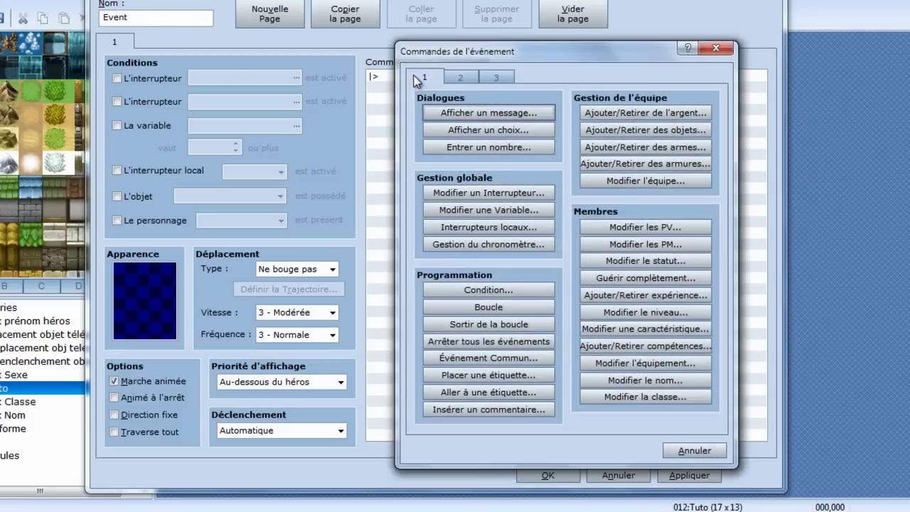
click(702, 52)
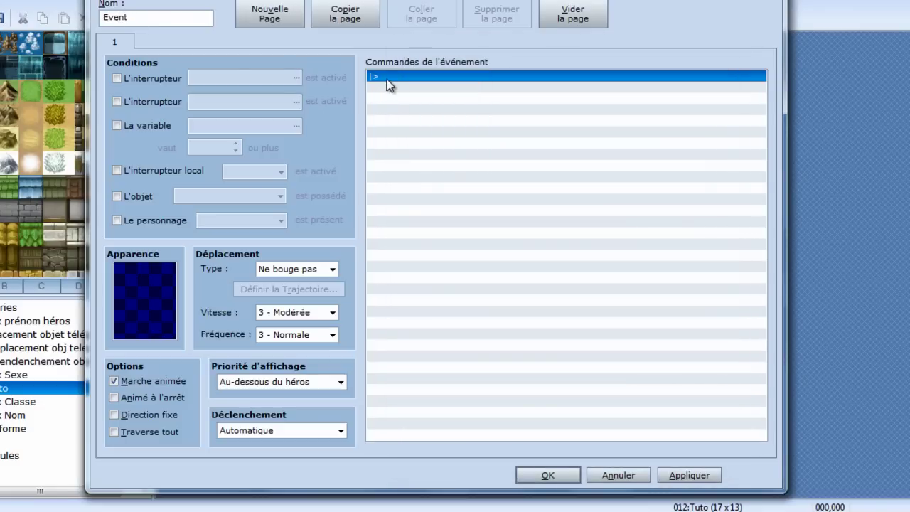
double_click(388, 78)
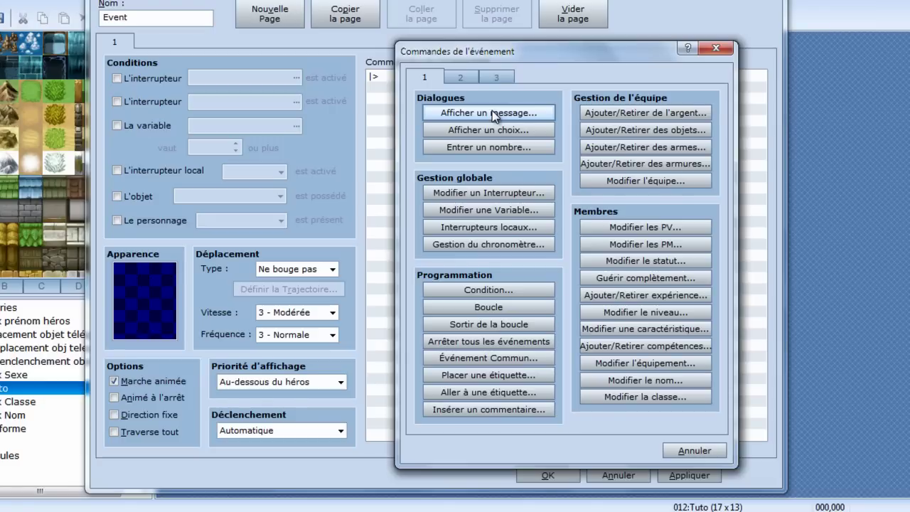
click(458, 76)
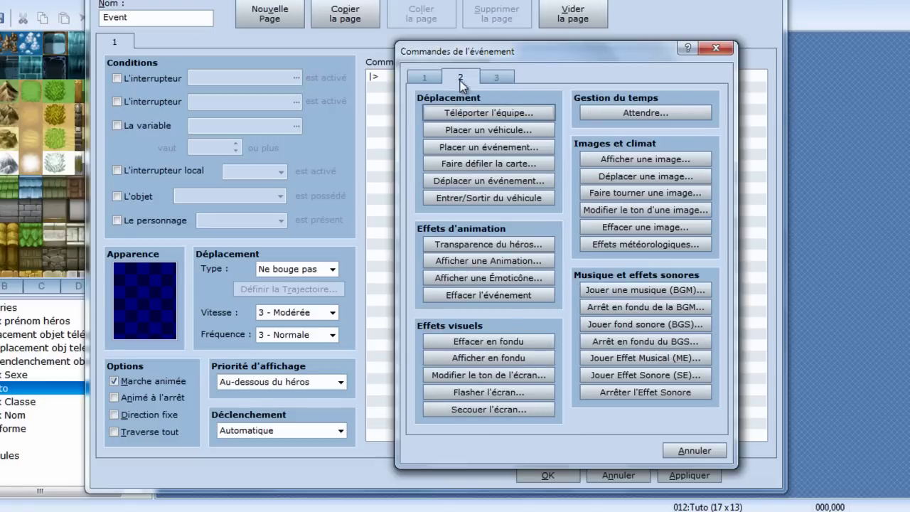
click(447, 183)
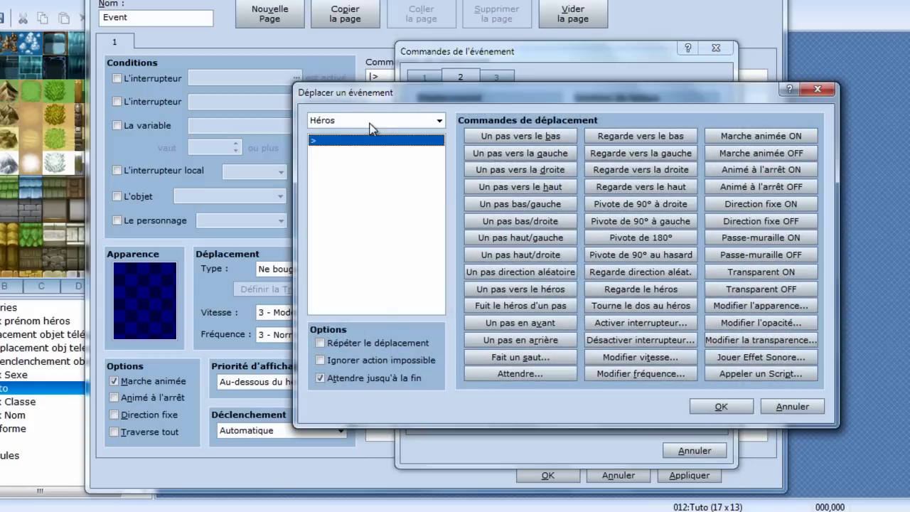
click(372, 123)
click(361, 157)
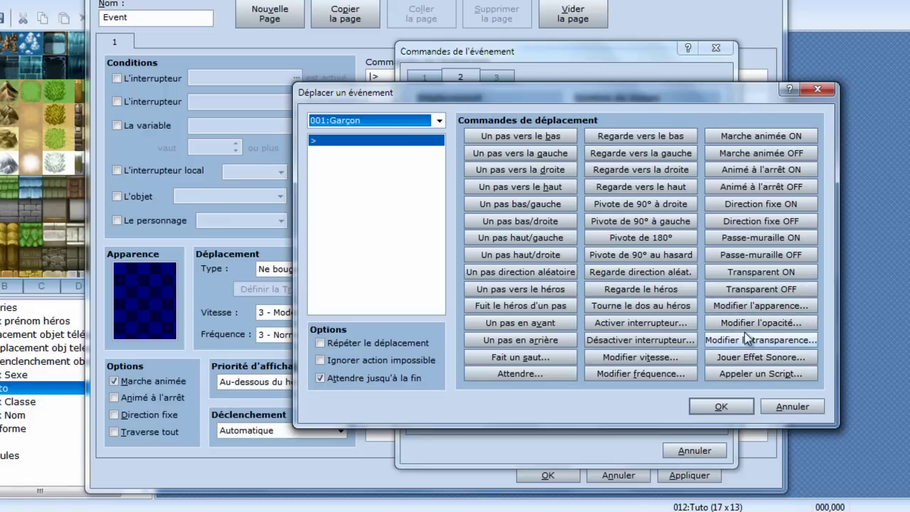
Change Garçon's appearance to character 1 of the sexe charset, keeping only that route command, and dismiss the Windows prompt keeping the colour scheme
click(748, 306)
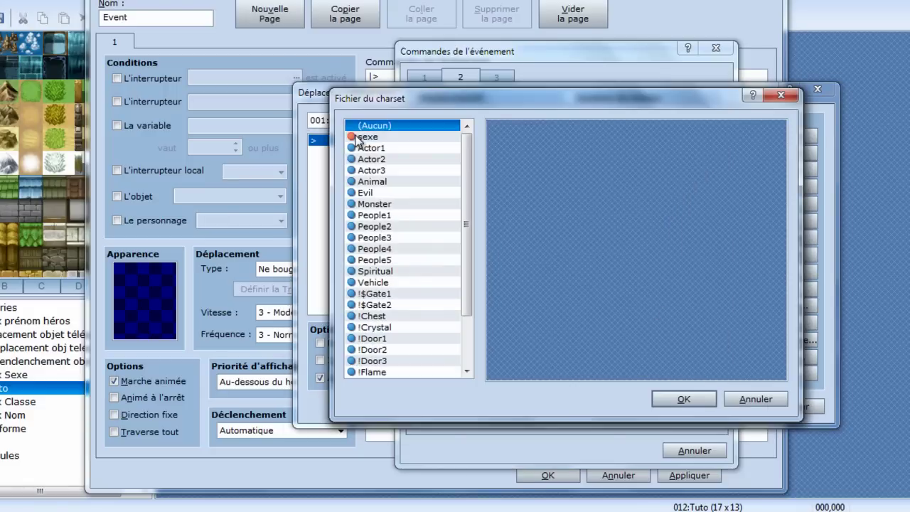
click(359, 139)
click(594, 175)
double_click(593, 175)
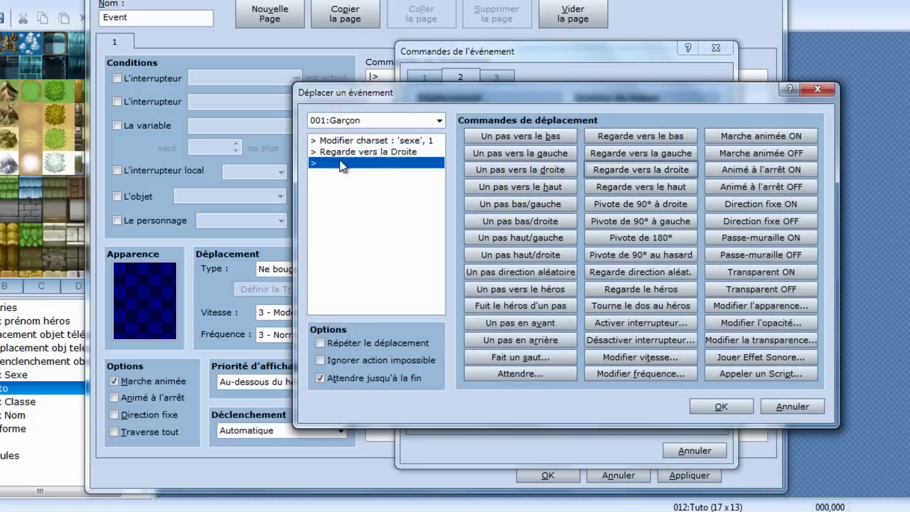
click(392, 152)
key(Delete)
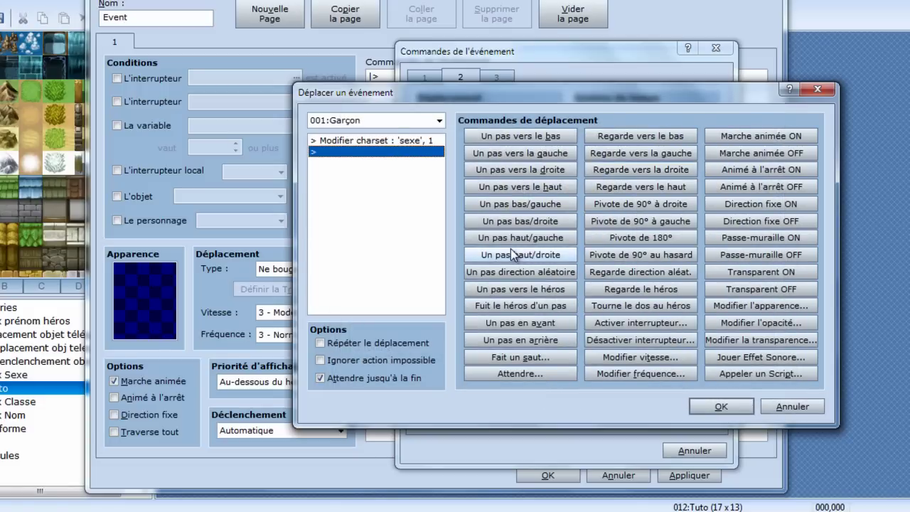
click(722, 406)
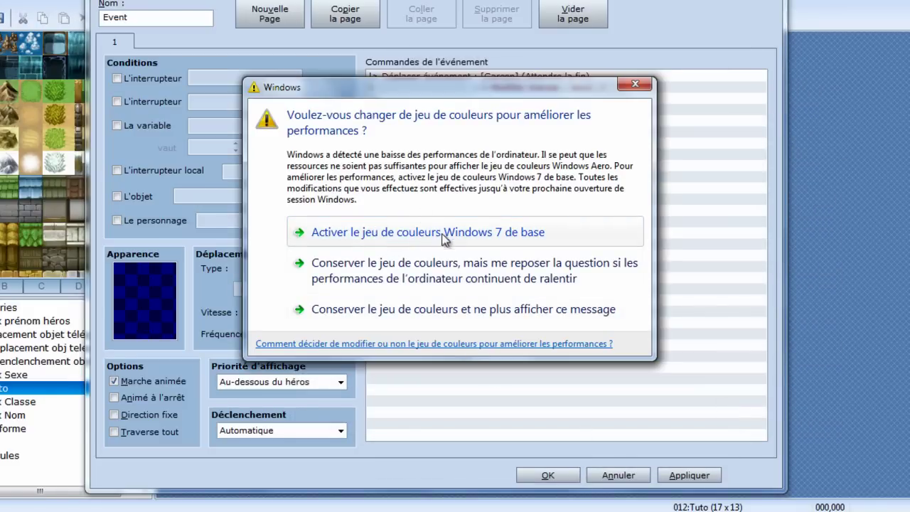
click(411, 307)
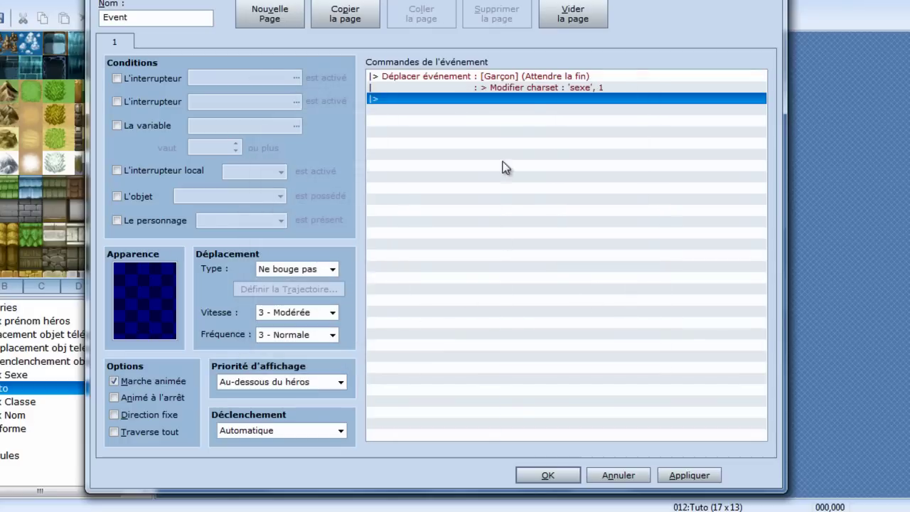
Add a Déplacer un événement command for 002:Fille that only changes its appearance to character 0 of the sexe charset
double_click(526, 97)
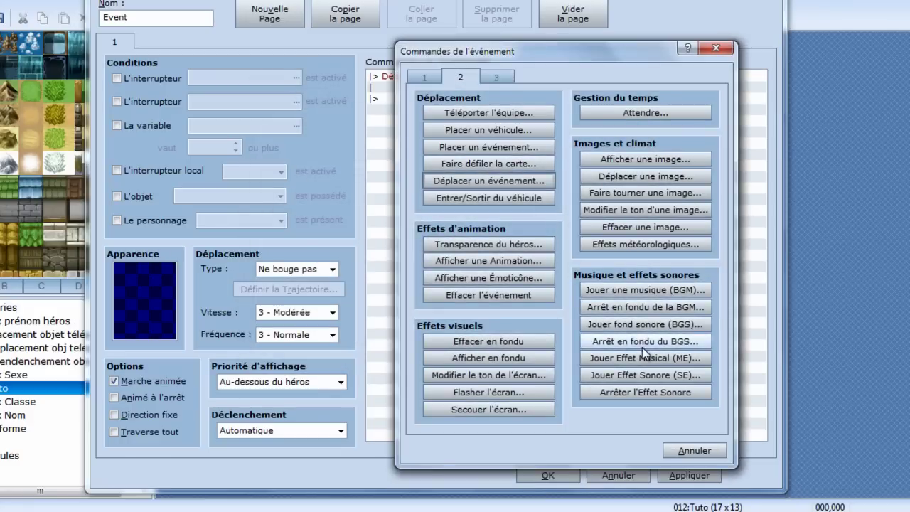
click(458, 181)
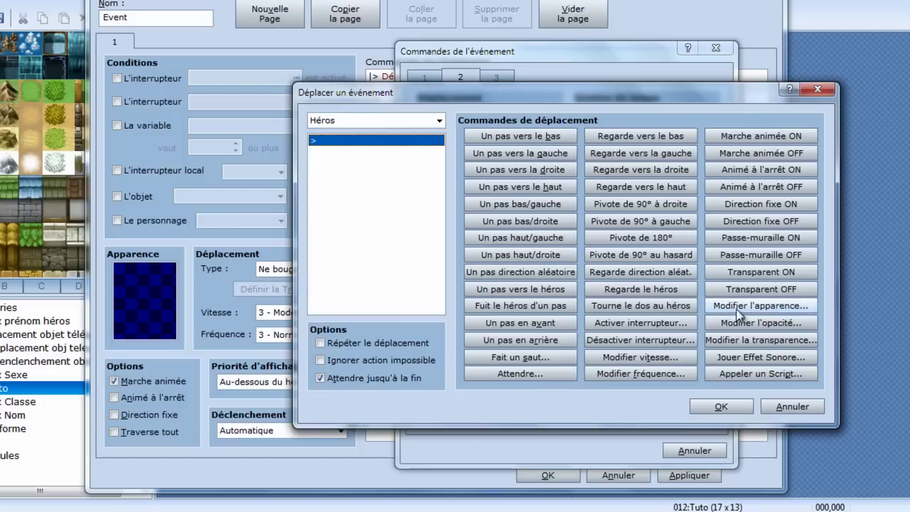
click(391, 122)
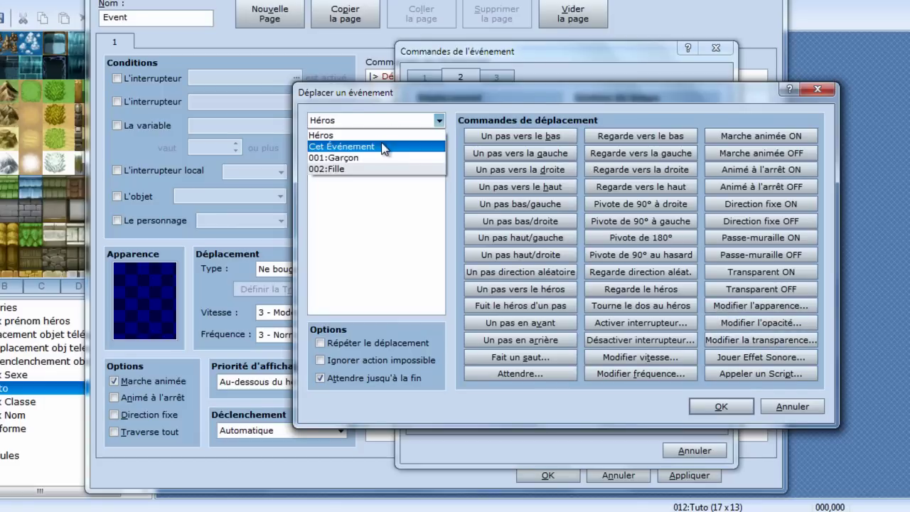
click(378, 170)
click(762, 307)
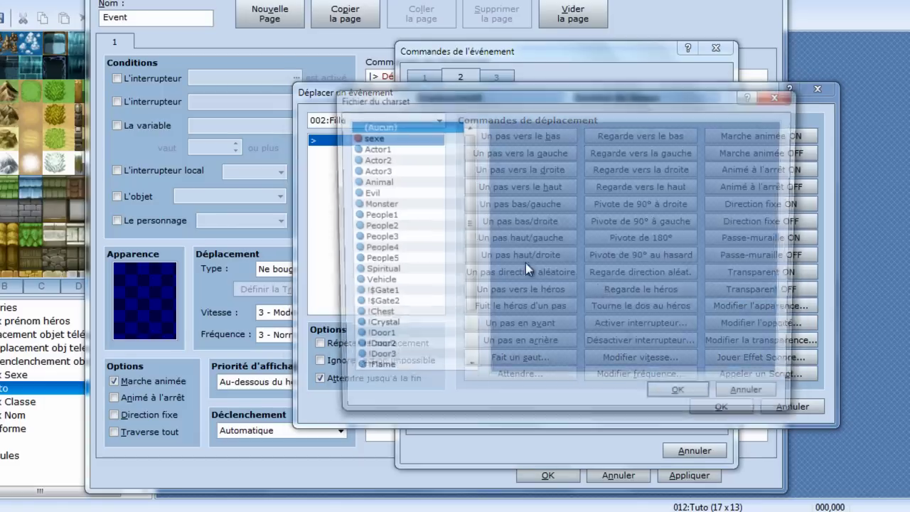
click(381, 137)
double_click(537, 165)
click(536, 161)
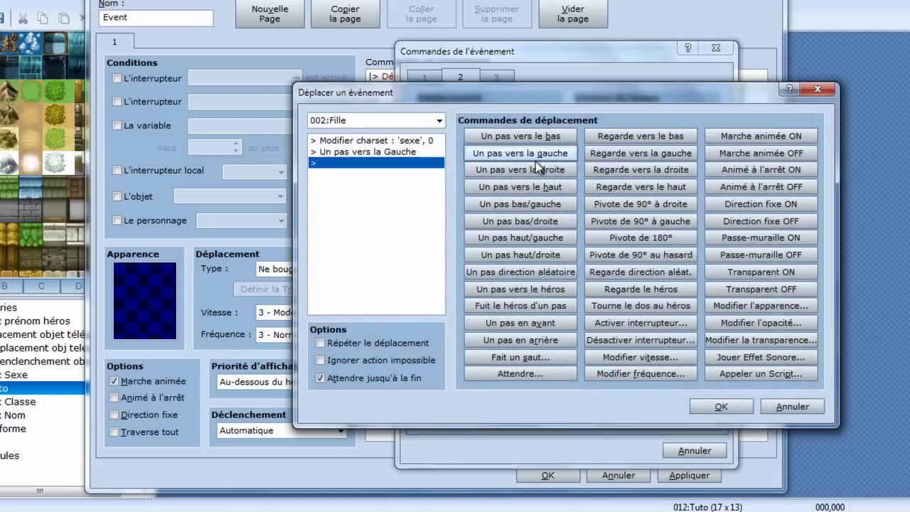
click(404, 152)
key(Delete)
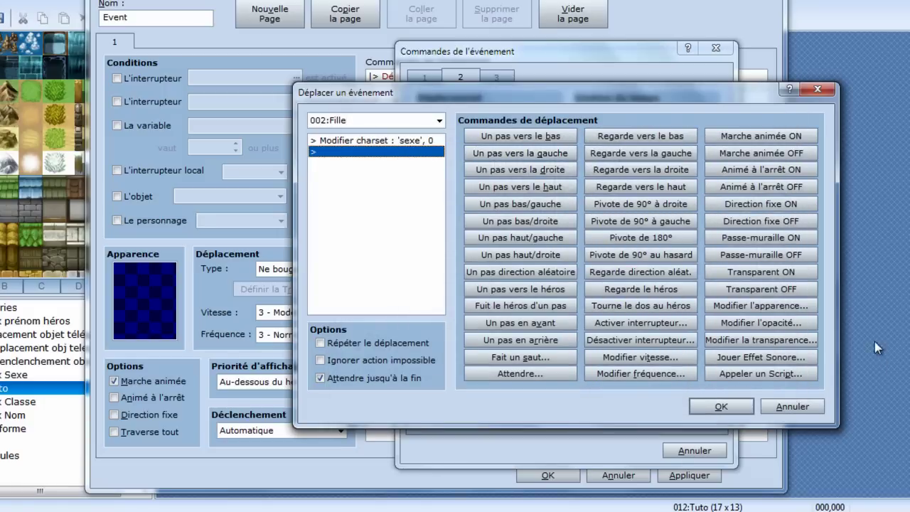
Set Fille's opacity to 100 in its move route and turn off waiting until the movement ends
click(781, 323)
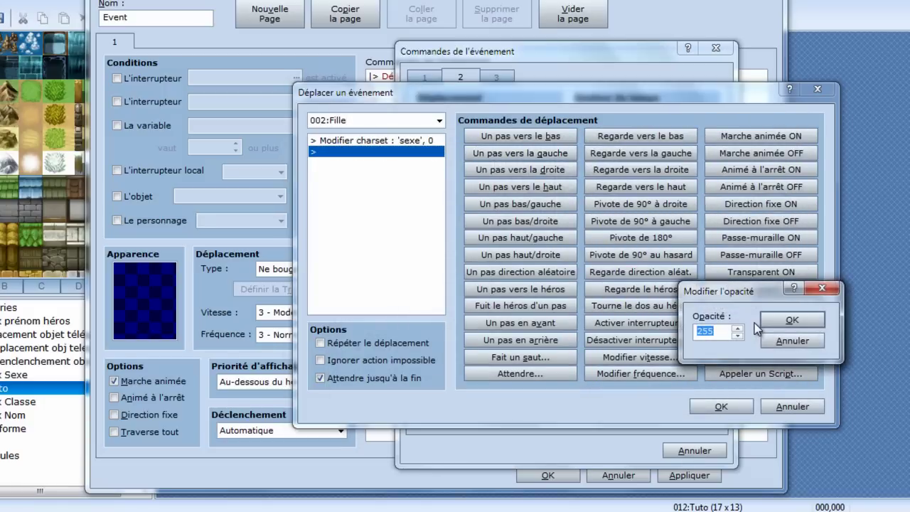
key(Return)
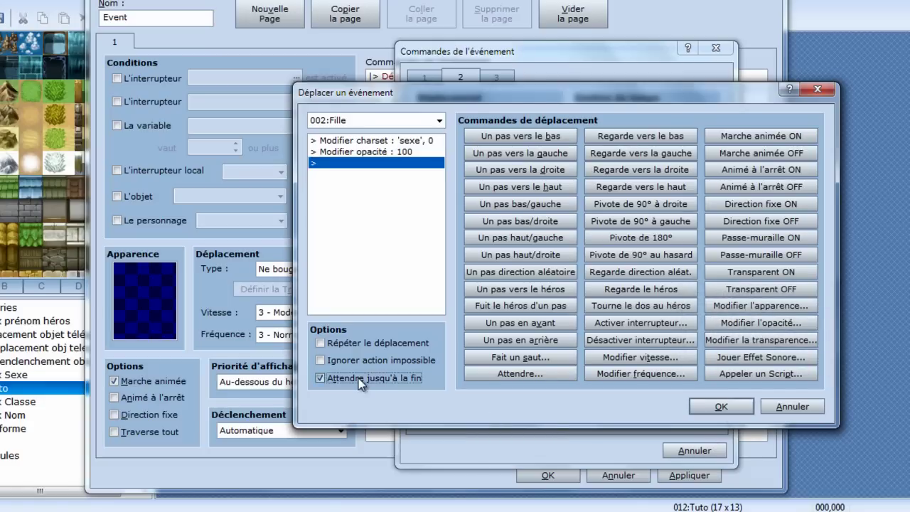
click(715, 405)
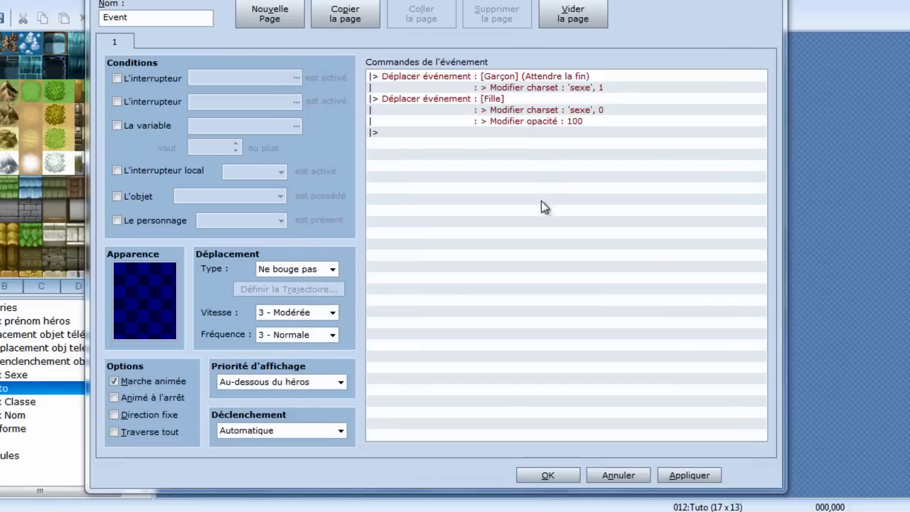
Turn off waiting until the end for the Garçon move command and confirm the automatic event
double_click(498, 77)
click(326, 382)
click(715, 405)
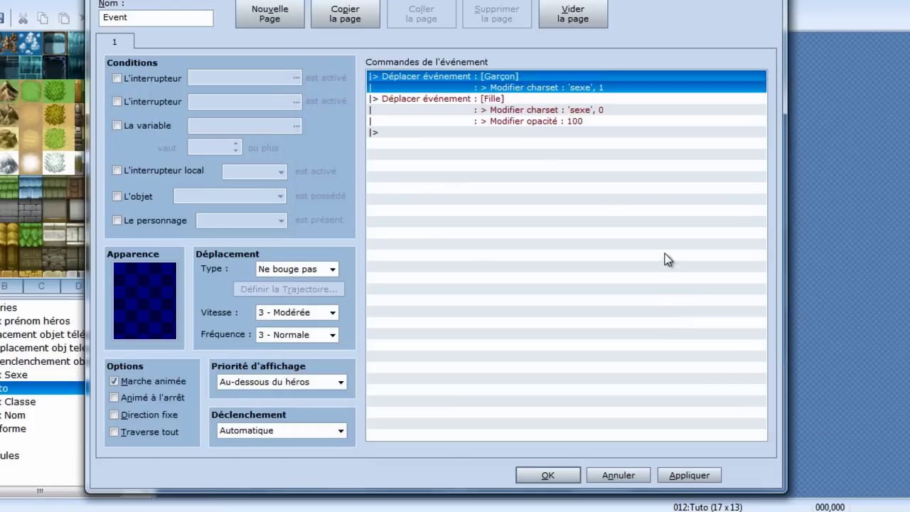
mouse_move(432, 0)
mouse_down()
mouse_move(446, 20)
mouse_move(425, 59)
mouse_move(425, 3)
mouse_up()
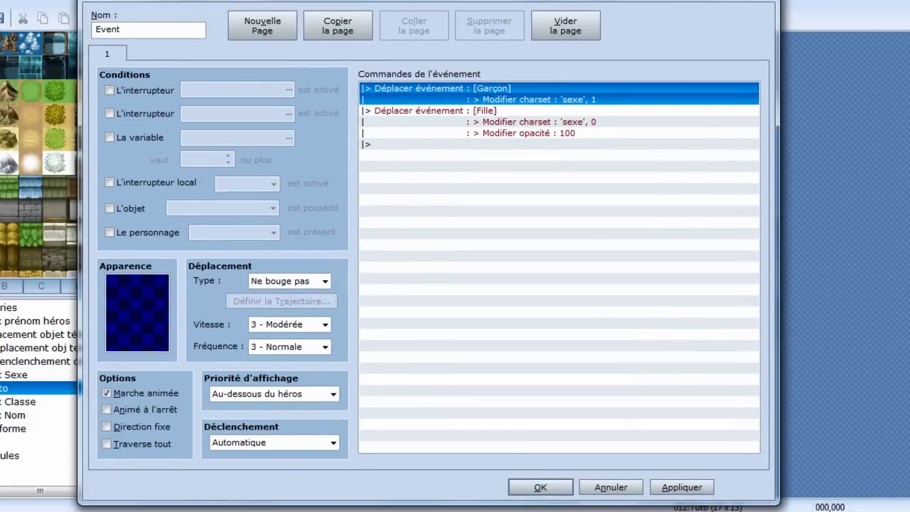
click(534, 486)
Place the player's starting position on tile 008,006 of the Tuto map
click(458, 20)
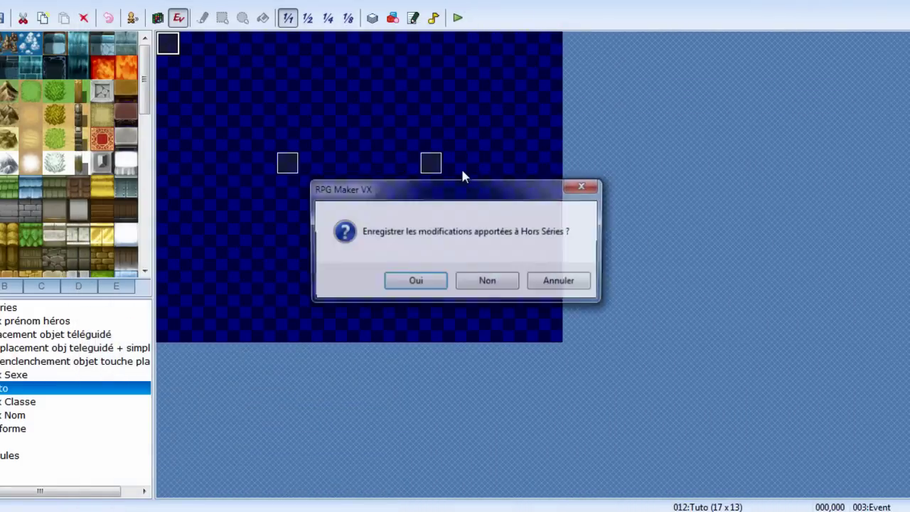
click(583, 282)
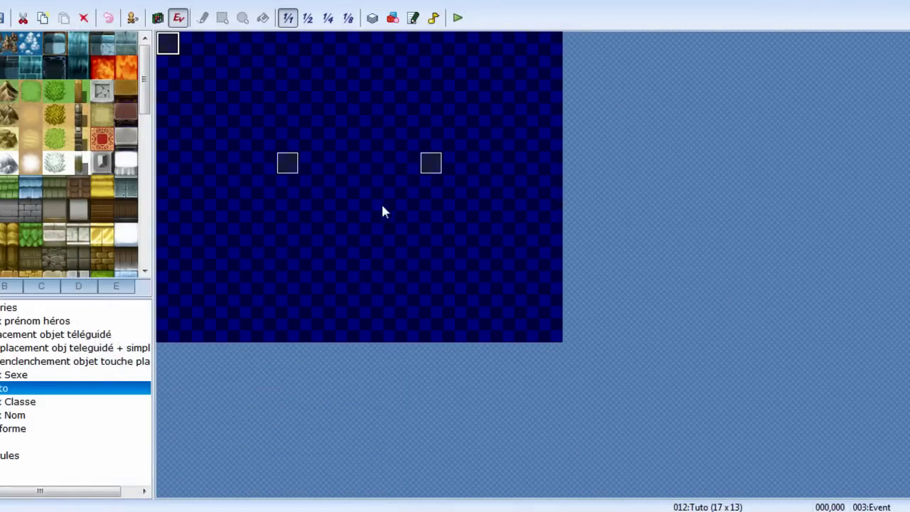
right_click(367, 190)
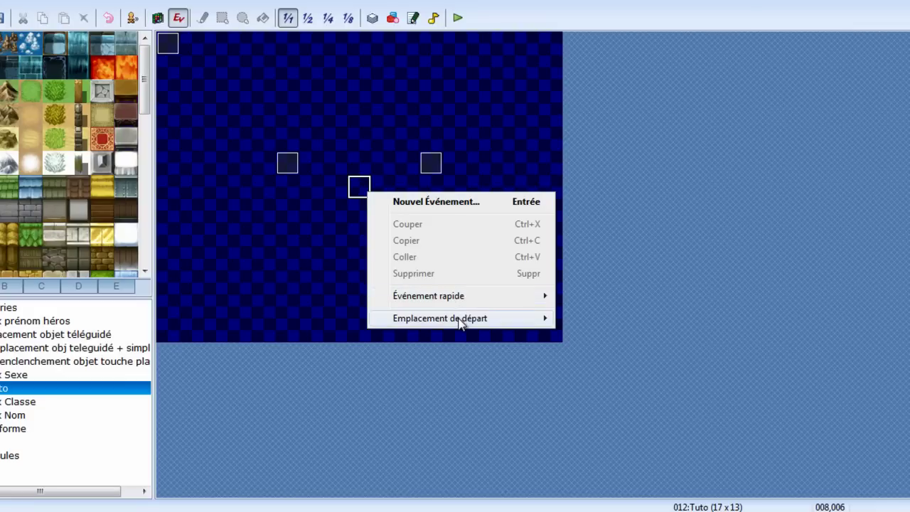
mouse_move(433, 319)
click(333, 316)
Playtest the project with a new game to check the Garçon and Fille characters on the selection screen, and close the game
click(458, 18)
key(Return)
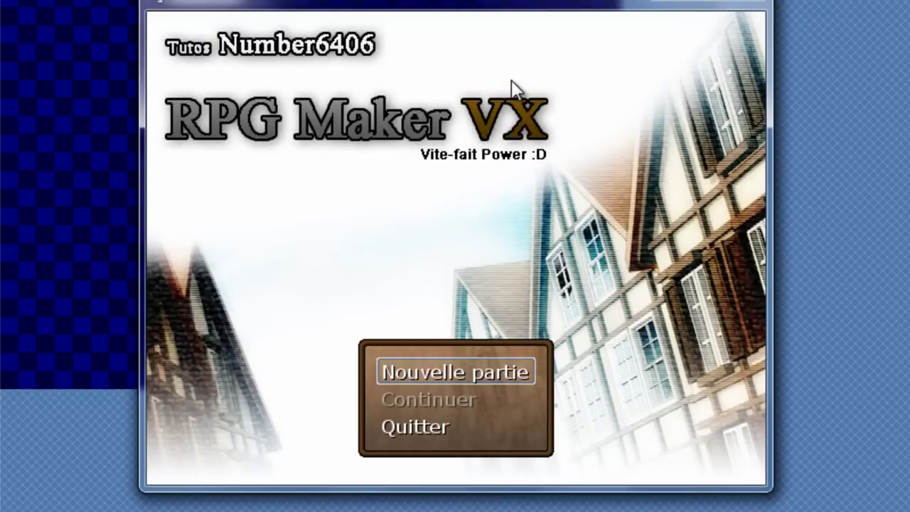
key(Up)
key(Return)
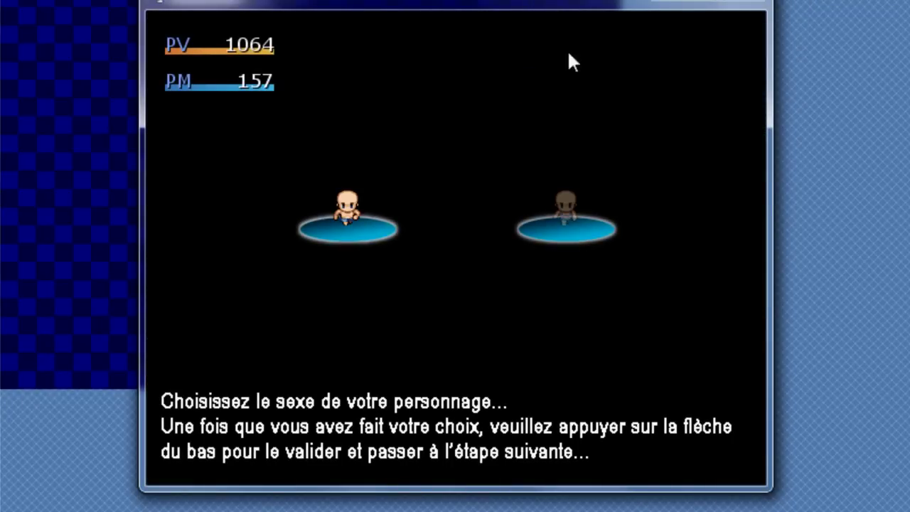
click(740, 3)
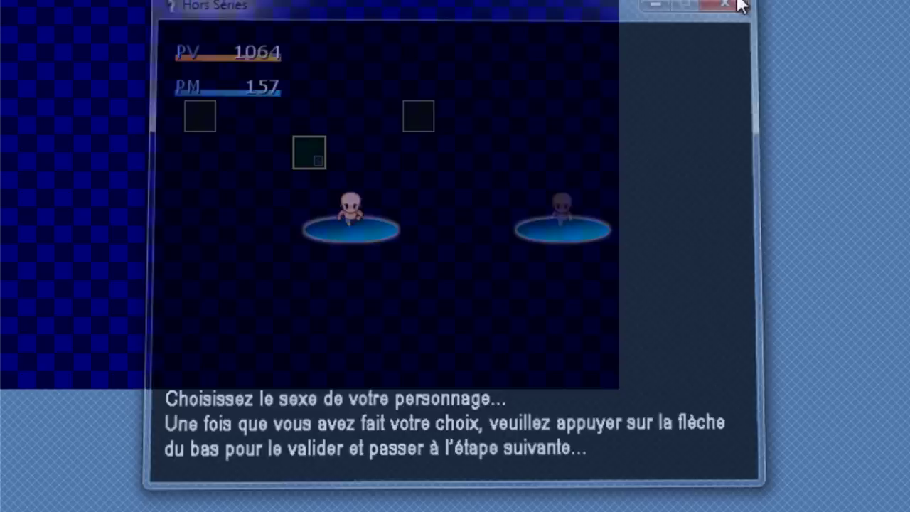
Open the automatic event at tile 000,000 of the Tuto map and select the empty line after its commands
click(422, 163)
click(278, 165)
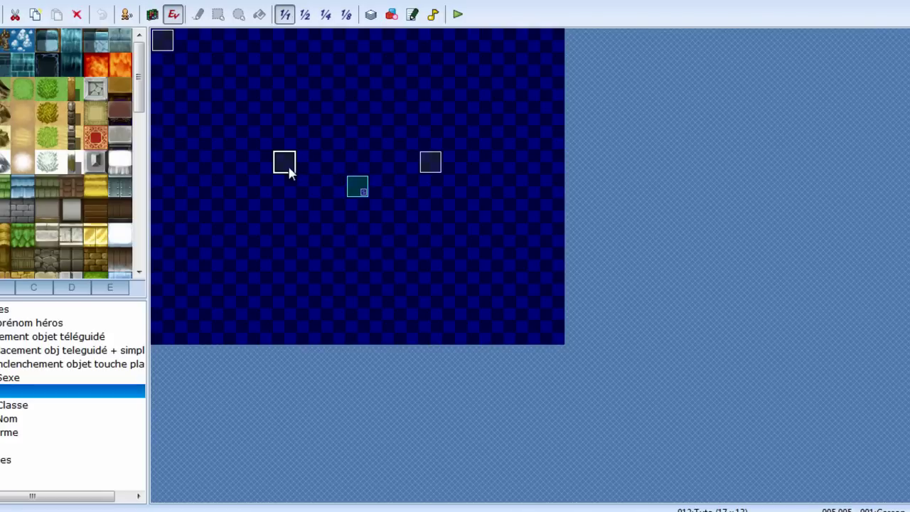
double_click(162, 41)
click(445, 143)
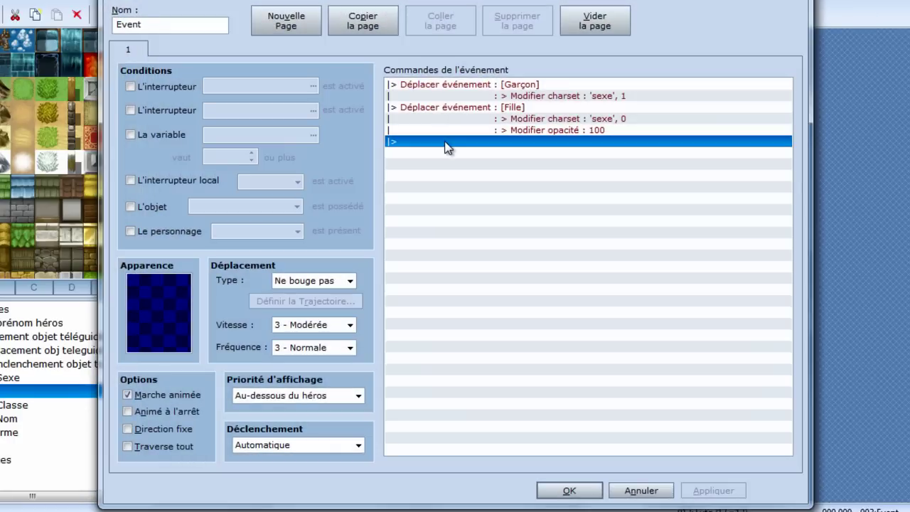
double_click(445, 143)
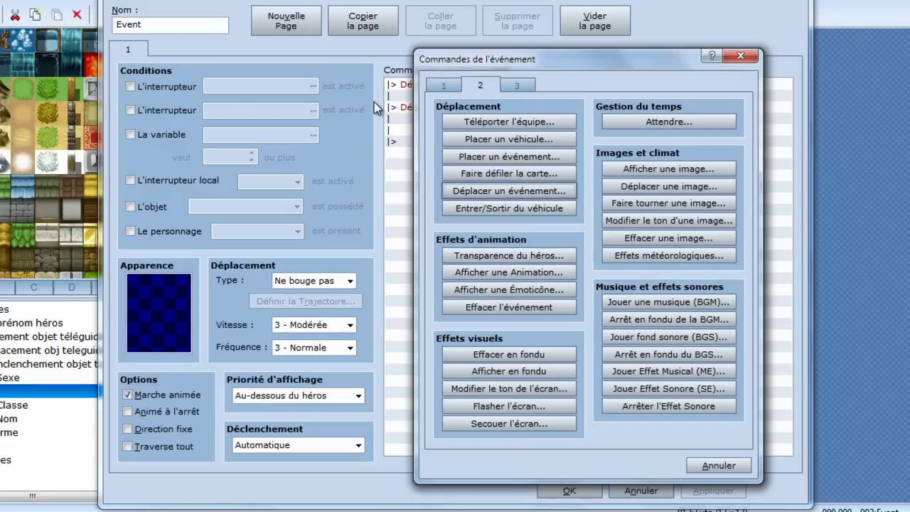
click(443, 85)
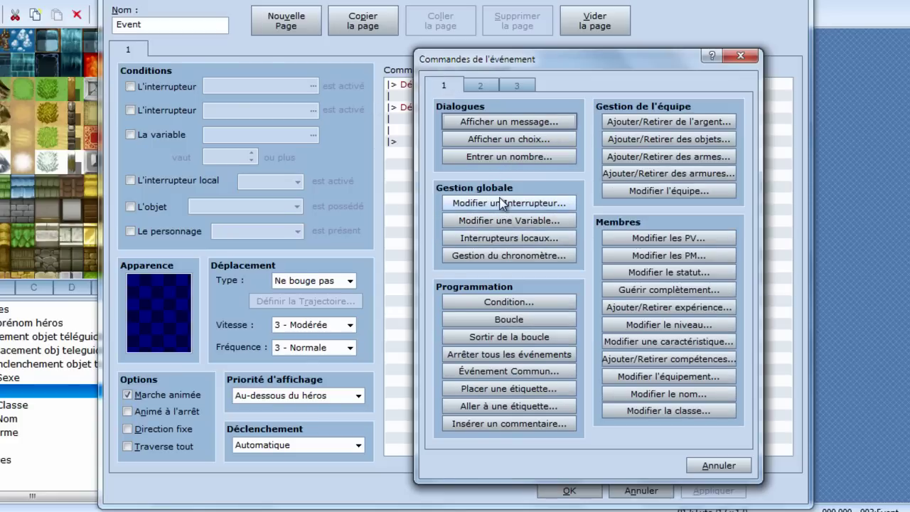
click(742, 56)
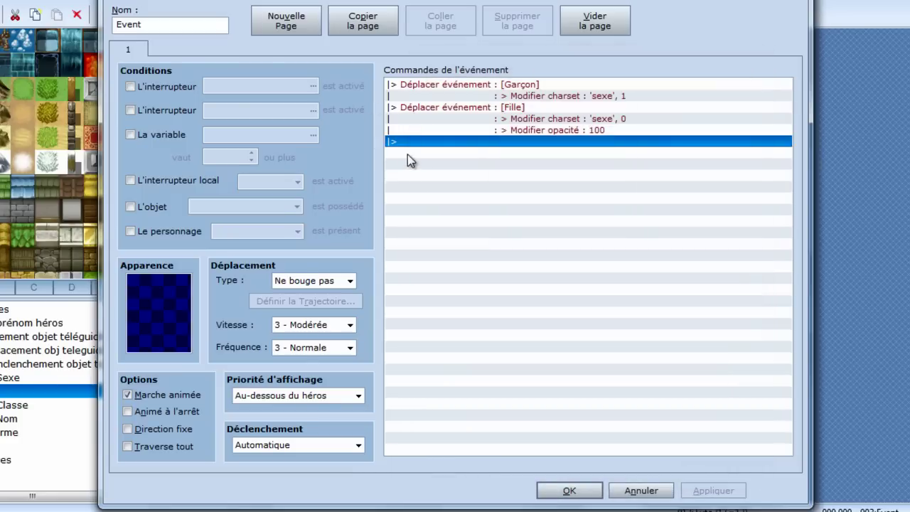
Add a condition checking that switch 0002:Choix sexe is Désactivé, with an alternative branch when the condition is not met
double_click(420, 141)
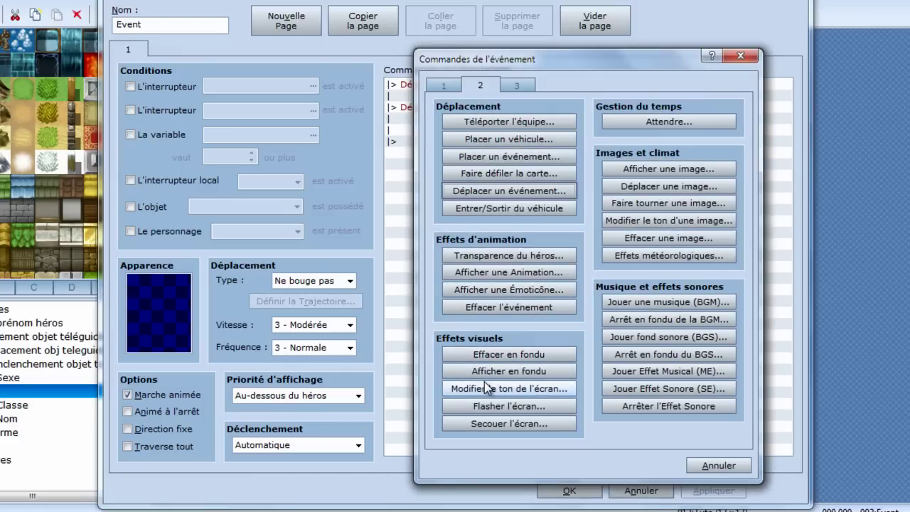
click(450, 85)
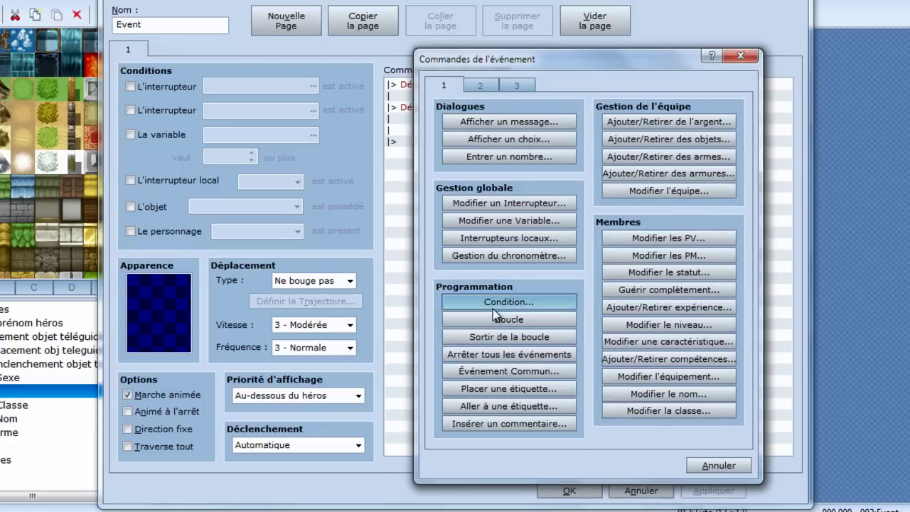
click(493, 305)
click(605, 179)
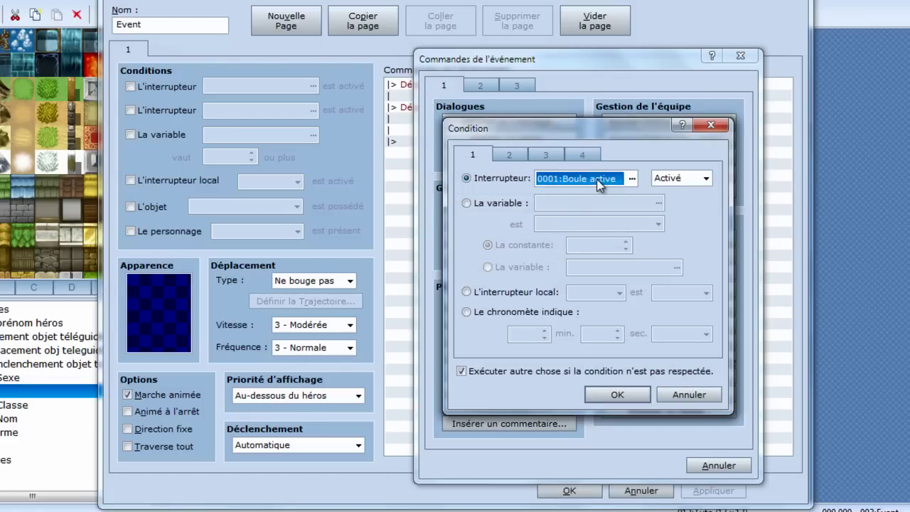
click(625, 154)
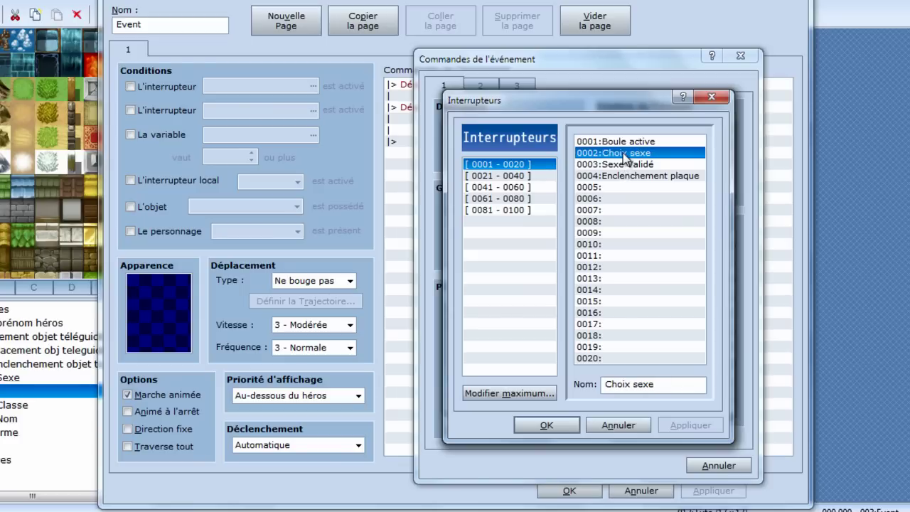
click(567, 426)
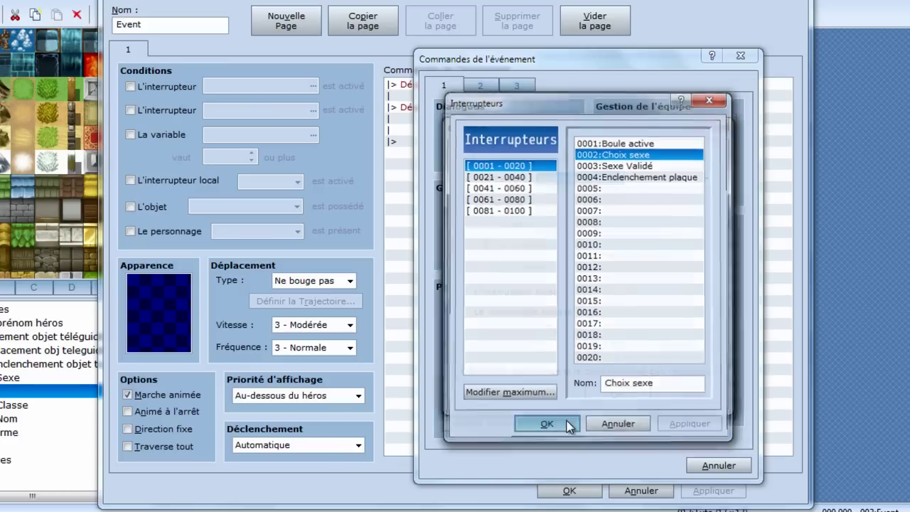
click(679, 178)
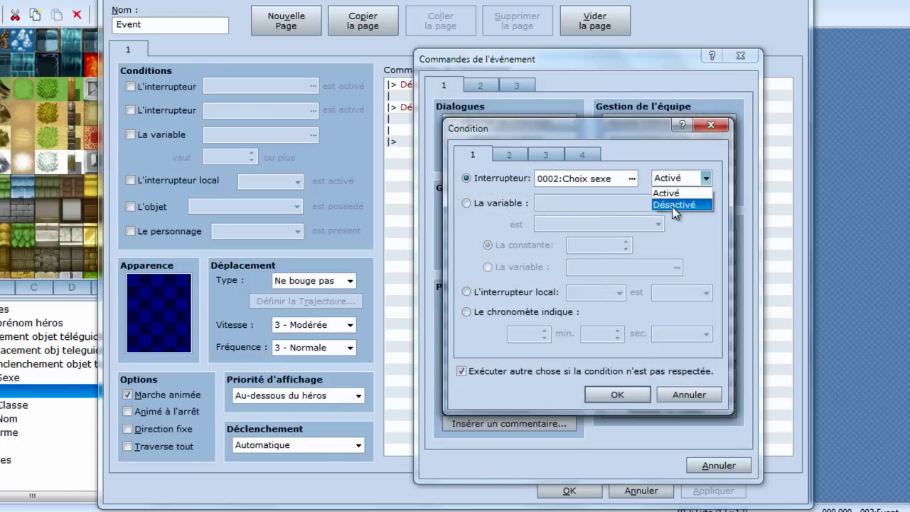
click(672, 206)
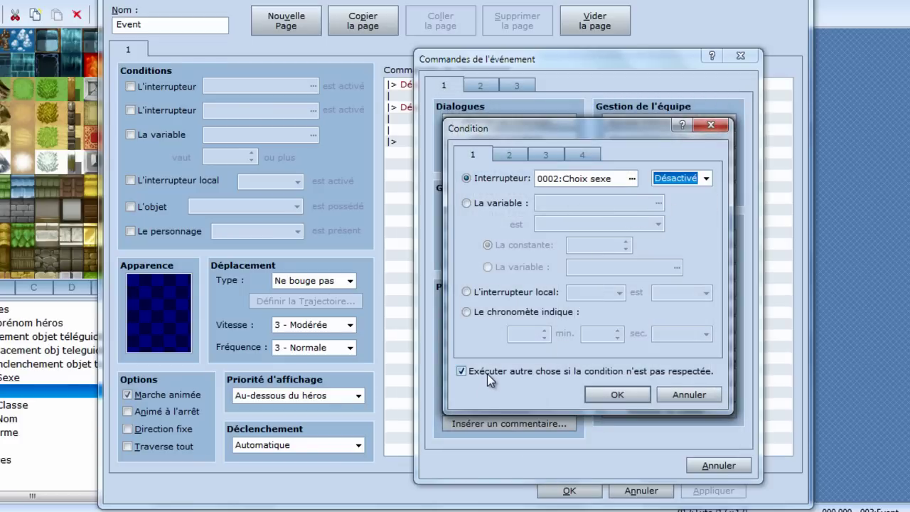
click(462, 371)
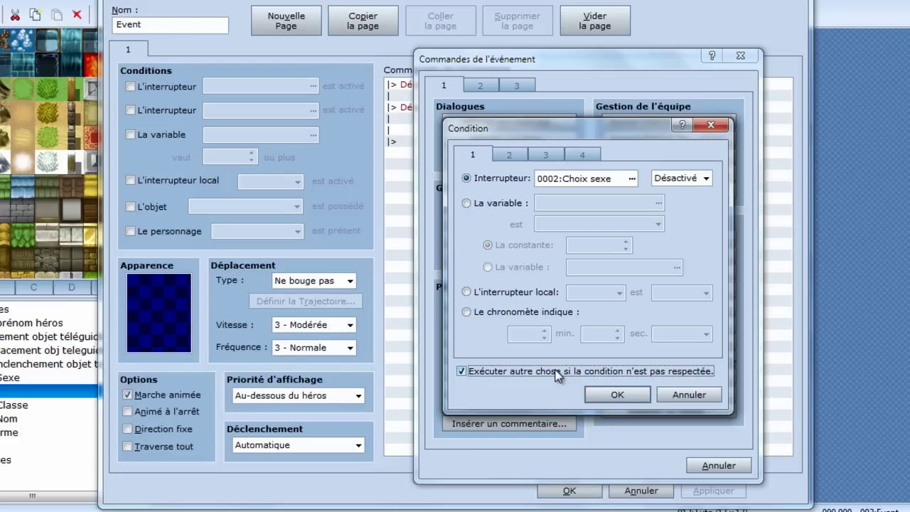
click(617, 395)
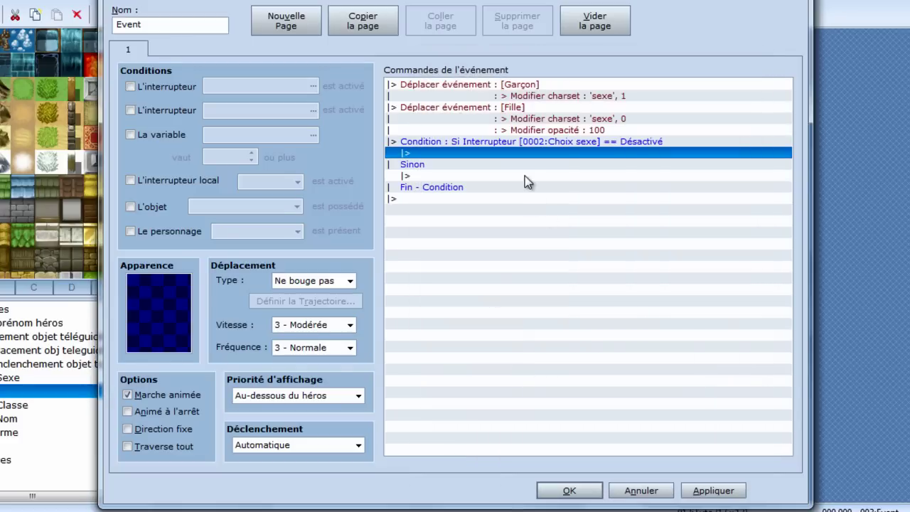
Copy the Garçon and Fille move commands into the first branch of the Choix sexe condition
drag(503, 98, 503, 116)
key(ctrl+c)
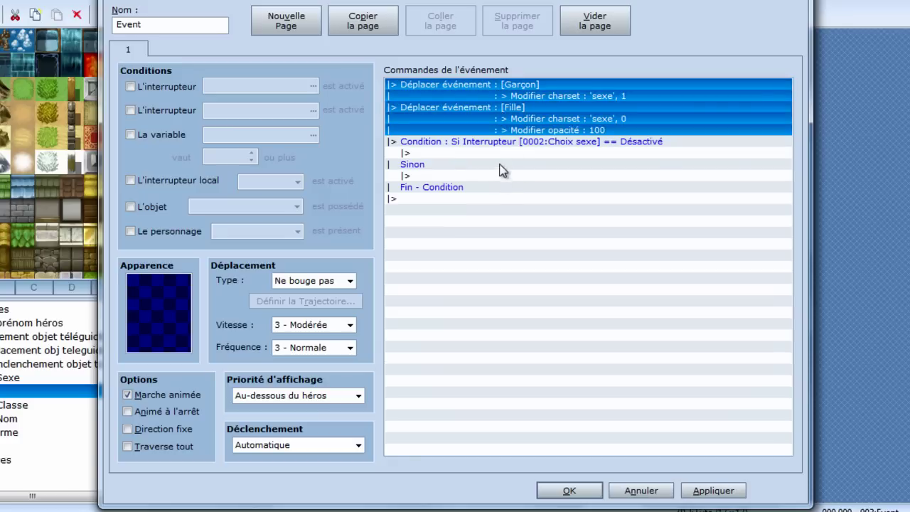
click(502, 153)
key(ctrl+v)
Add an opacity change of 255 to the Garçon move route inside the condition's first branch
double_click(501, 153)
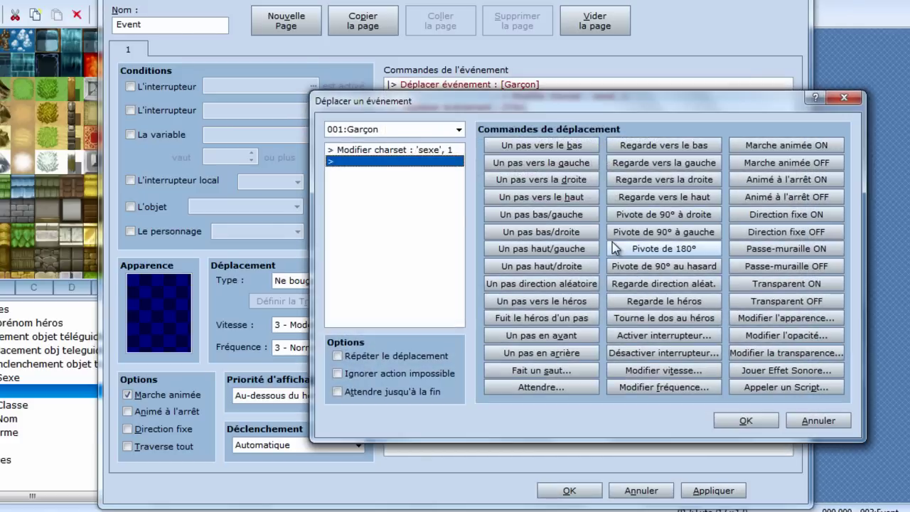
click(777, 338)
key(Return)
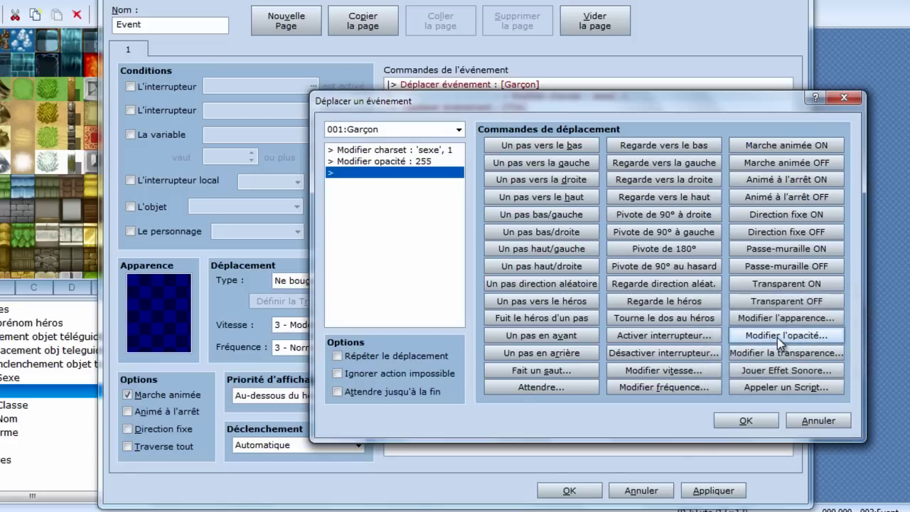
click(746, 420)
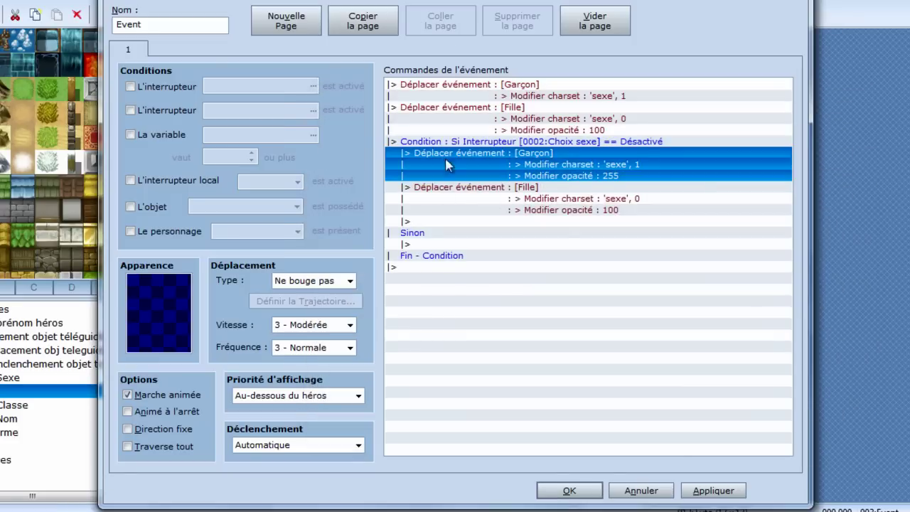
Copy the first branch's Garçon and Fille move commands into the Sinon branch
shift+click(523, 188)
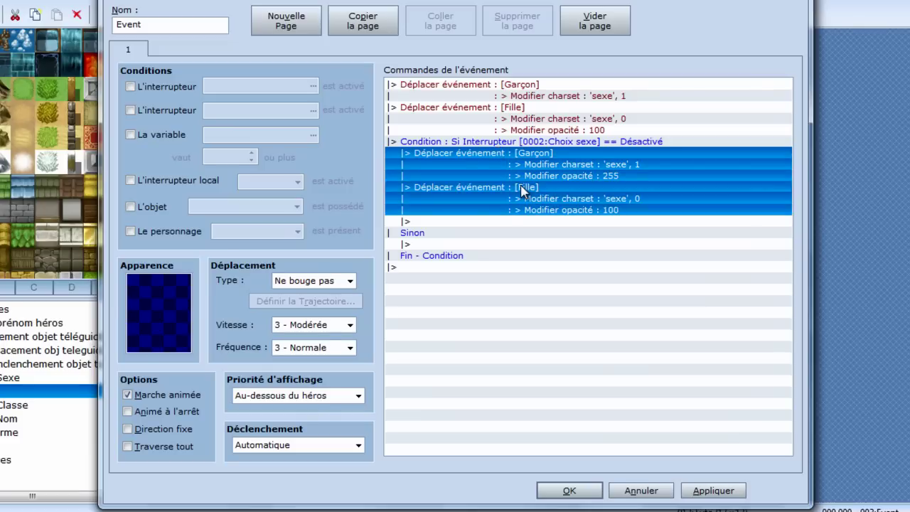
key(ctrl+c)
click(496, 244)
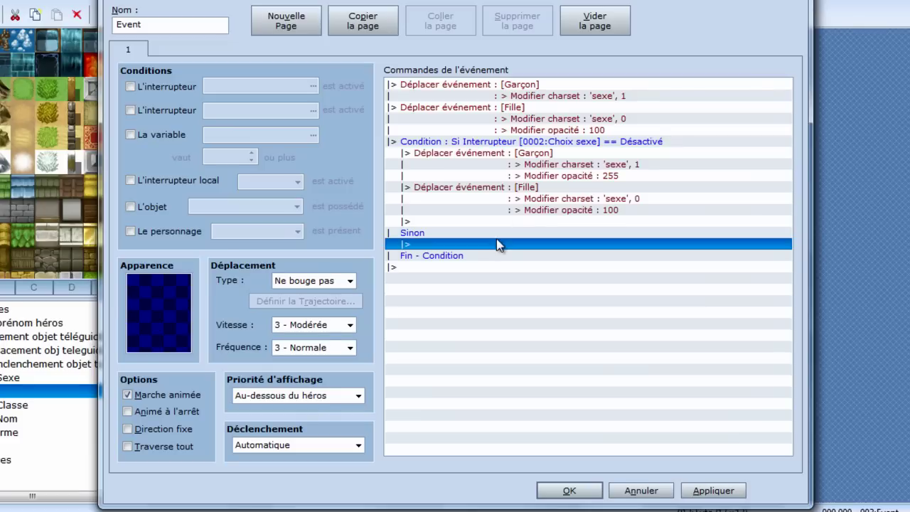
key(ctrl+v)
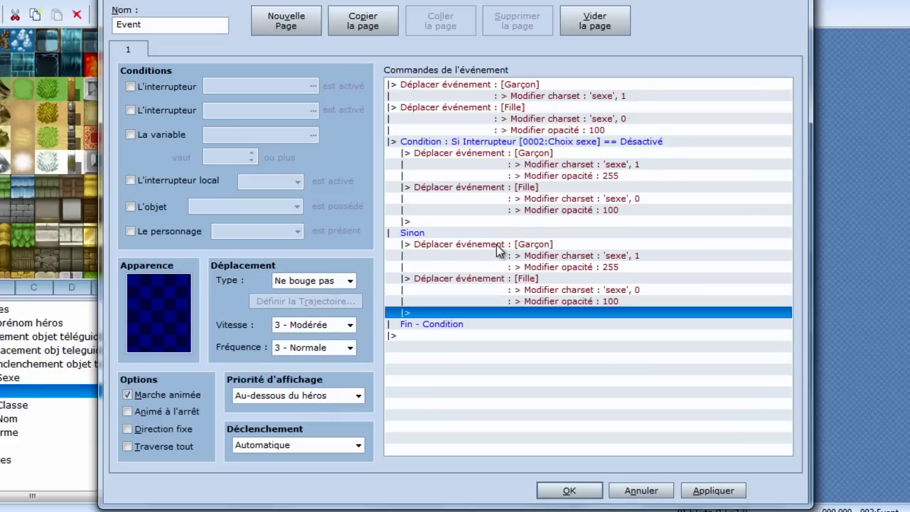
Set Garçon's opacity to 100 in the Sinon branch's move route
double_click(549, 246)
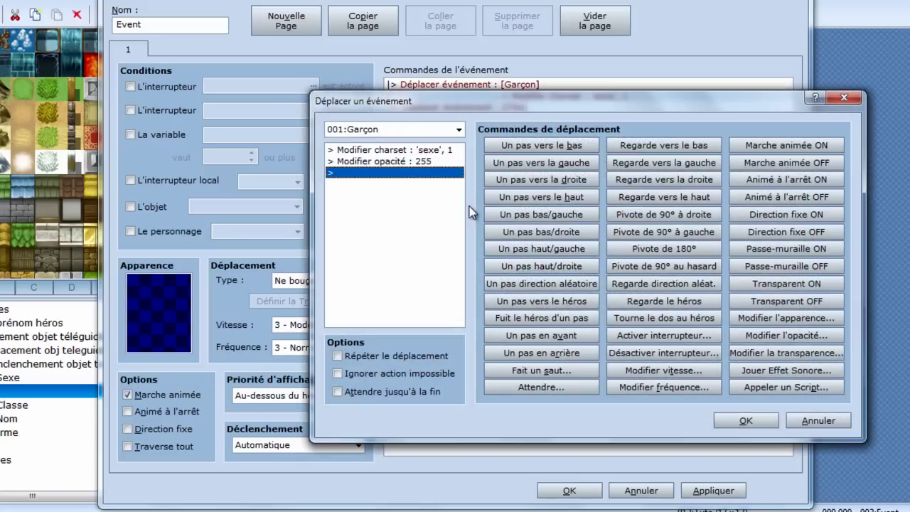
click(407, 162)
double_click(407, 162)
text(100)
key(Return)
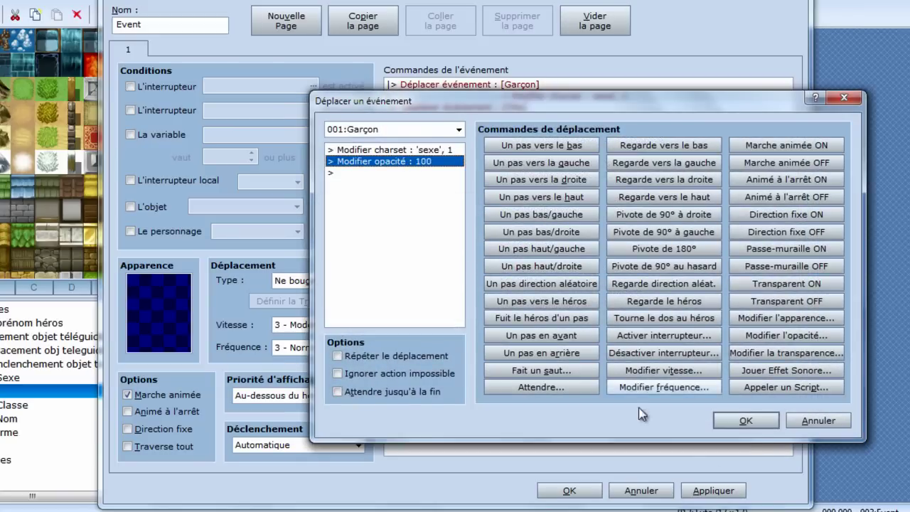
click(748, 423)
Set Fille's opacity to 255 in the Sinon branch's move route and confirm the event
double_click(483, 278)
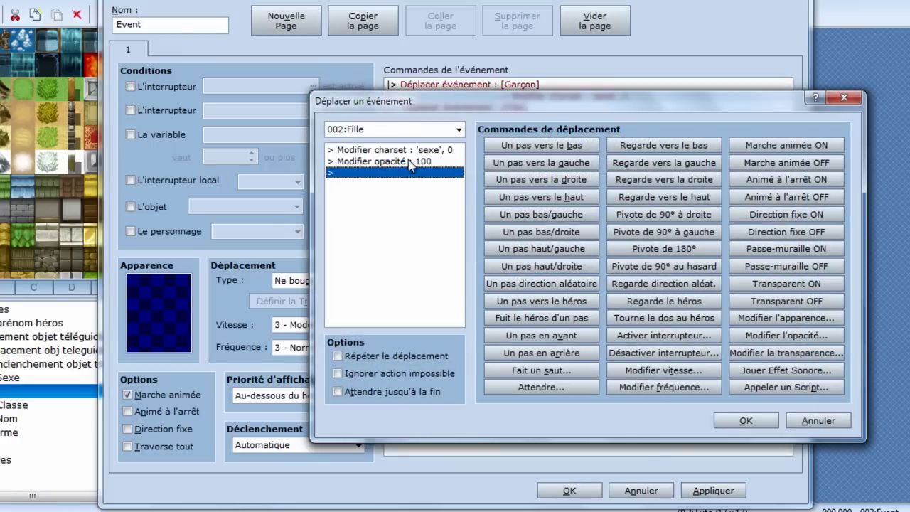
double_click(409, 163)
text(255)
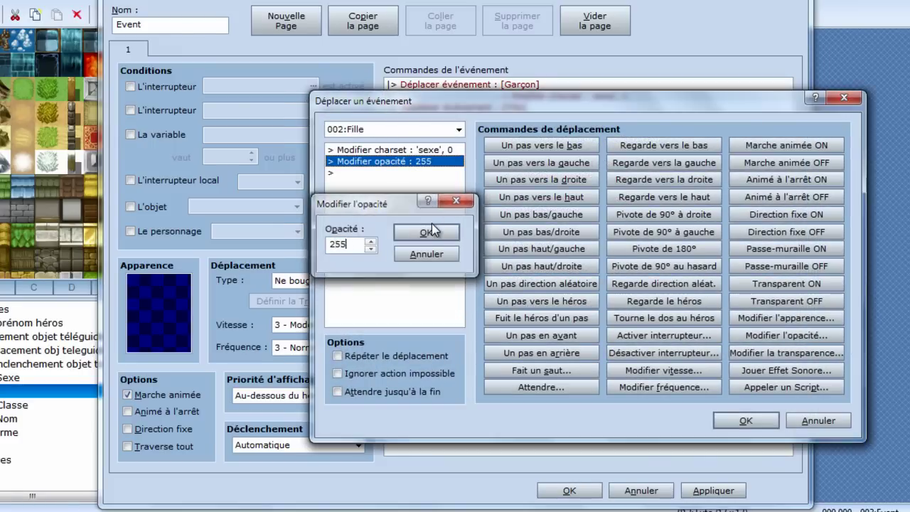
key(Return)
key(Return)
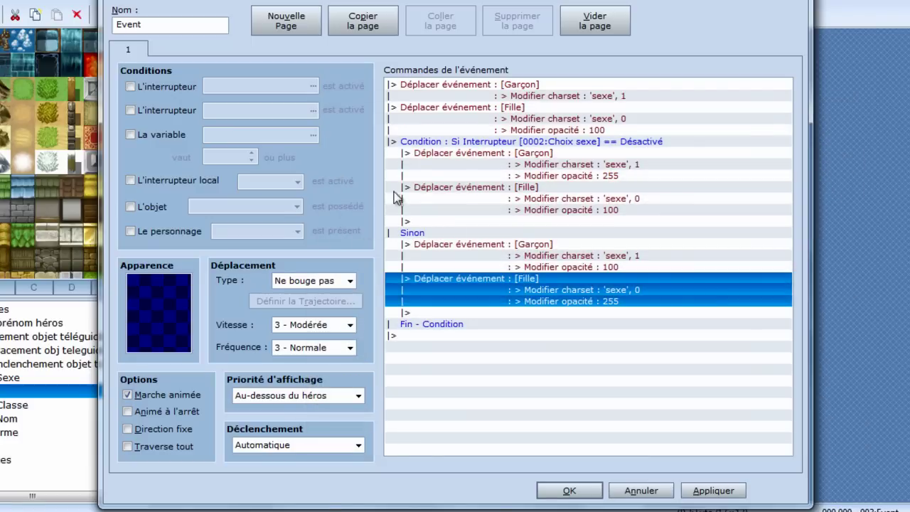
click(463, 318)
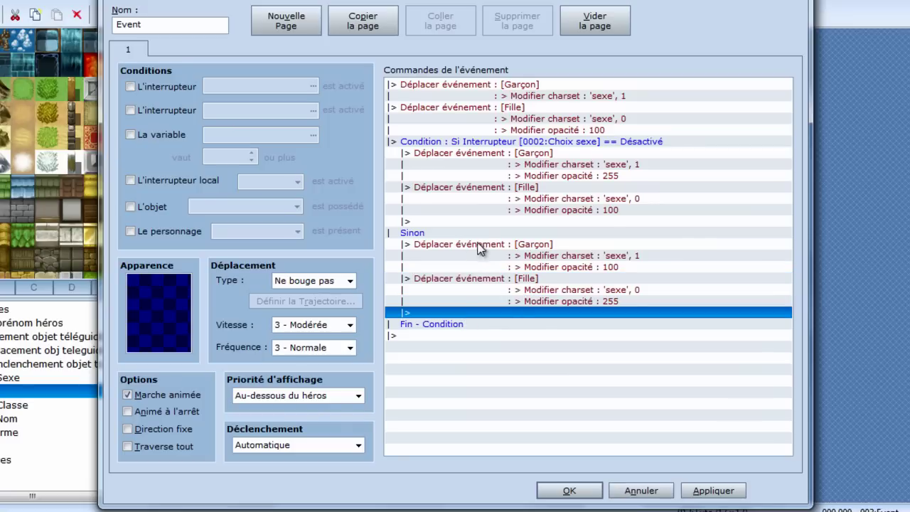
click(552, 495)
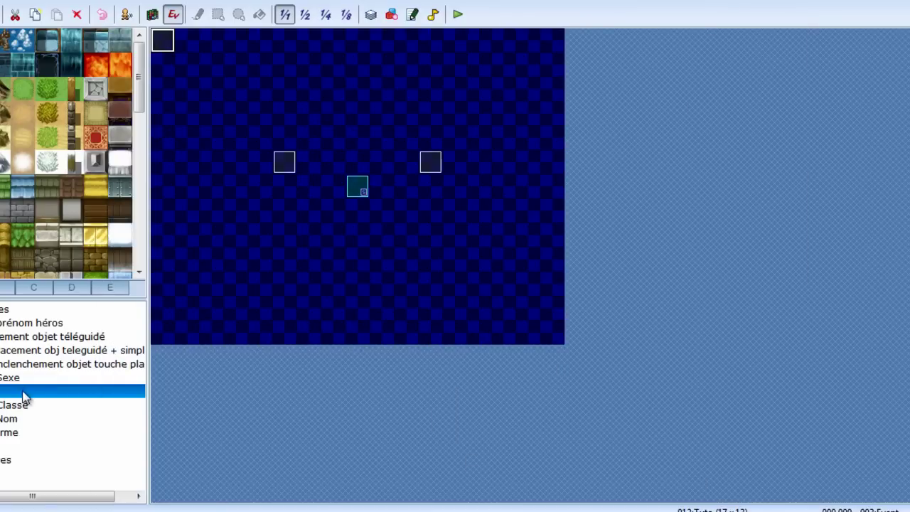
Open the EV001 event on the Choix Sexe map and examine the commands on both pages, including the key-press conditions and choices
click(9, 377)
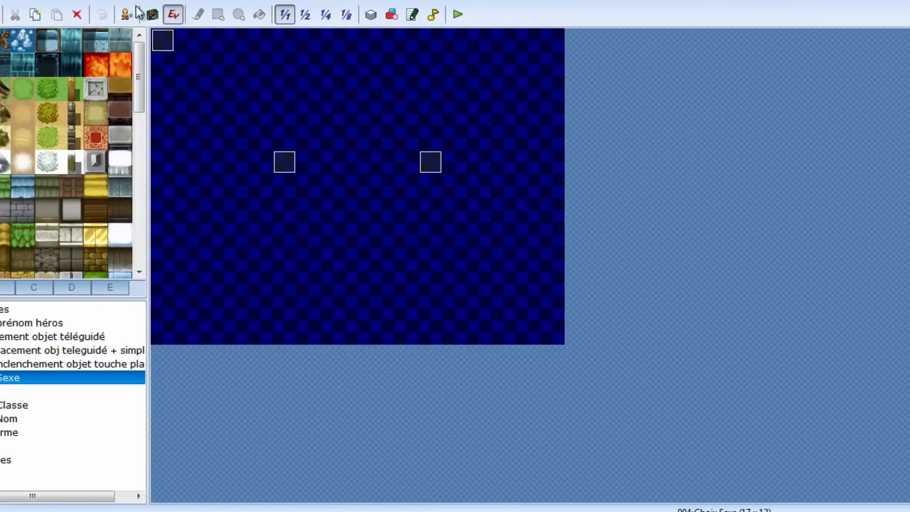
double_click(164, 40)
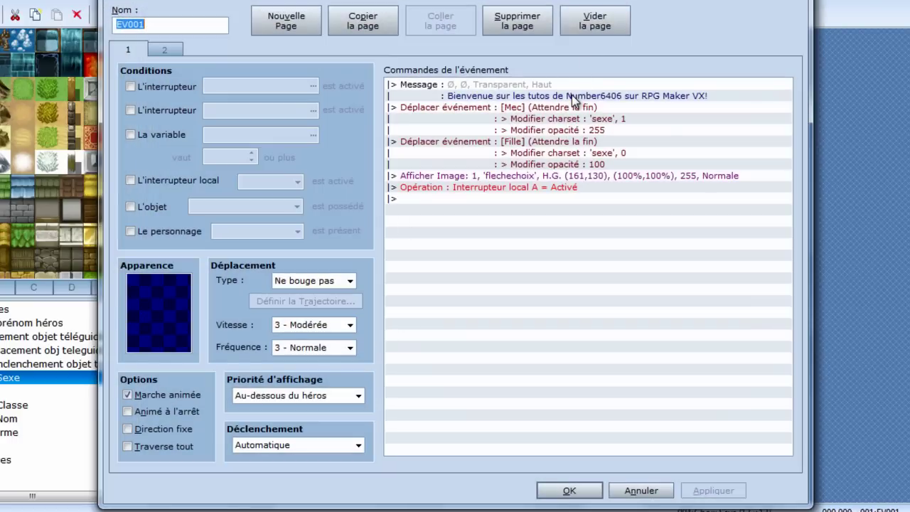
click(179, 54)
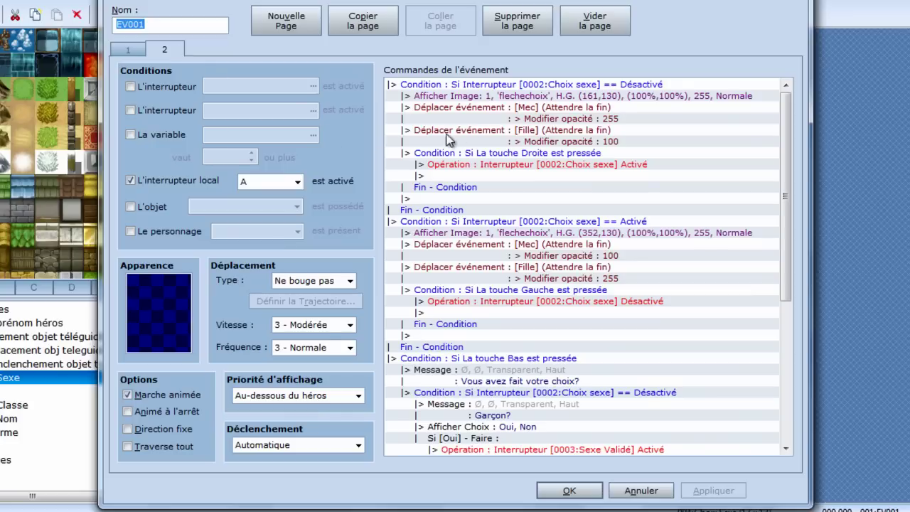
click(528, 154)
click(533, 141)
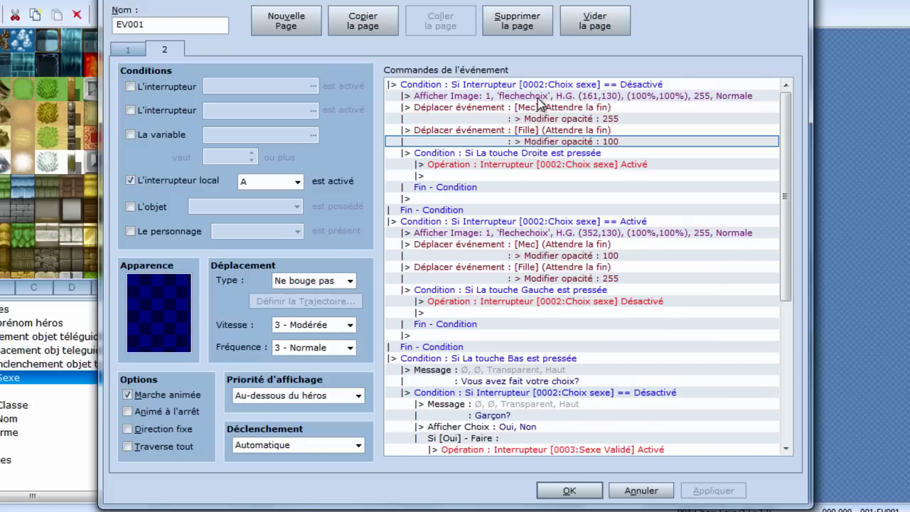
click(540, 96)
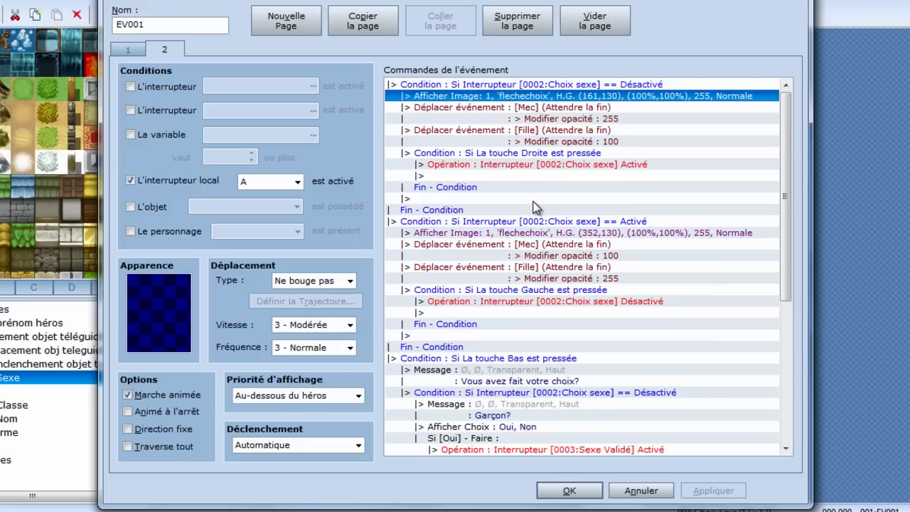
scroll(617, 214, down, 7)
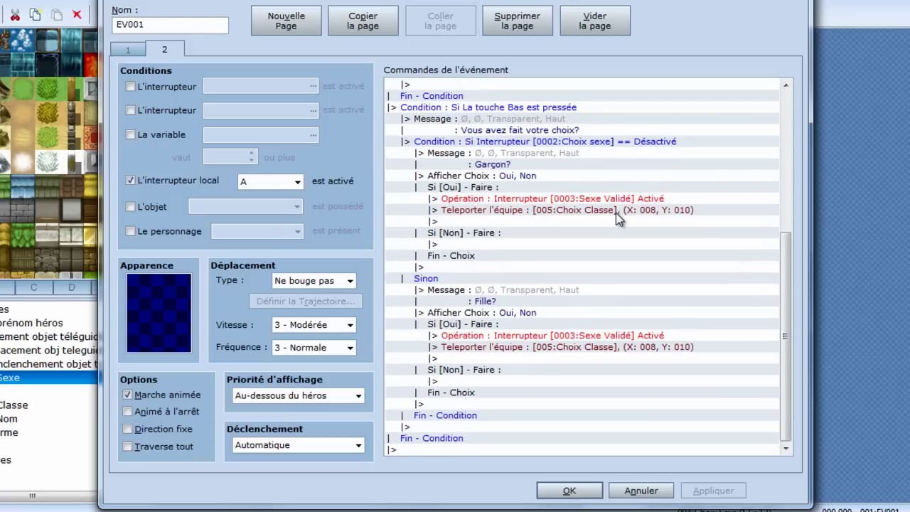
scroll(545, 269, up, 2)
scroll(534, 265, up, 3)
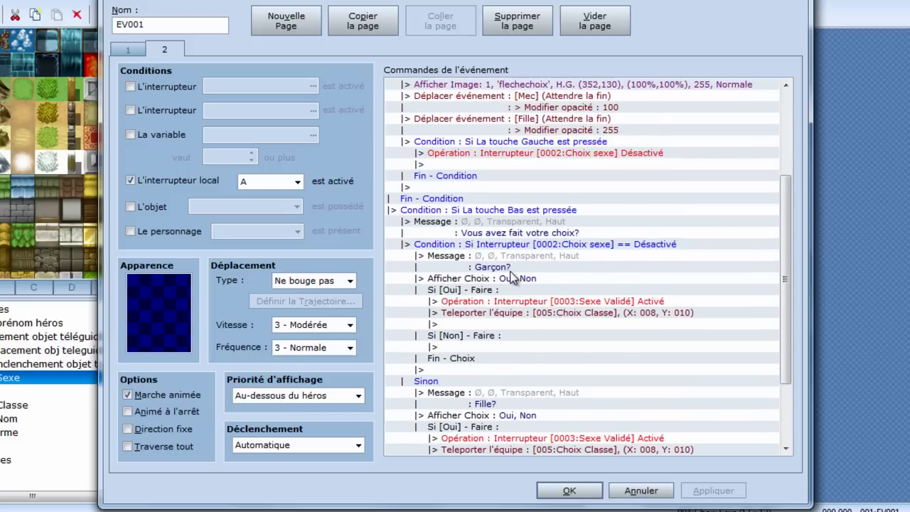
Check the flechechoix picture coordinates in both Choix sexe conditions of EV001, and close the event without changes
scroll(512, 277, up, 4)
scroll(512, 277, up, 1)
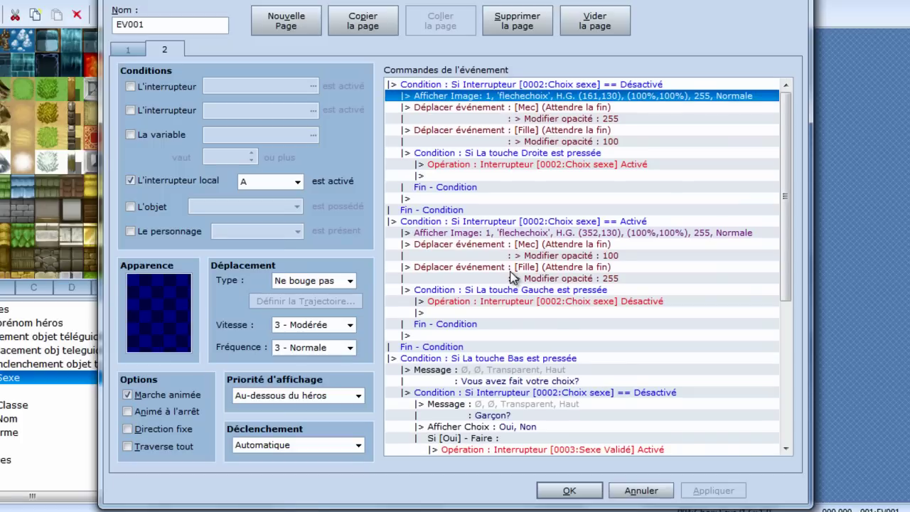
click(510, 232)
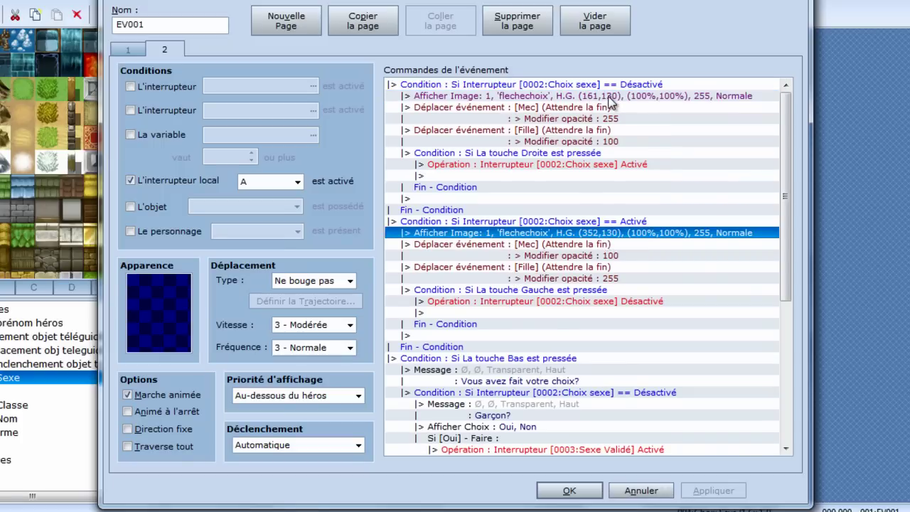
click(635, 492)
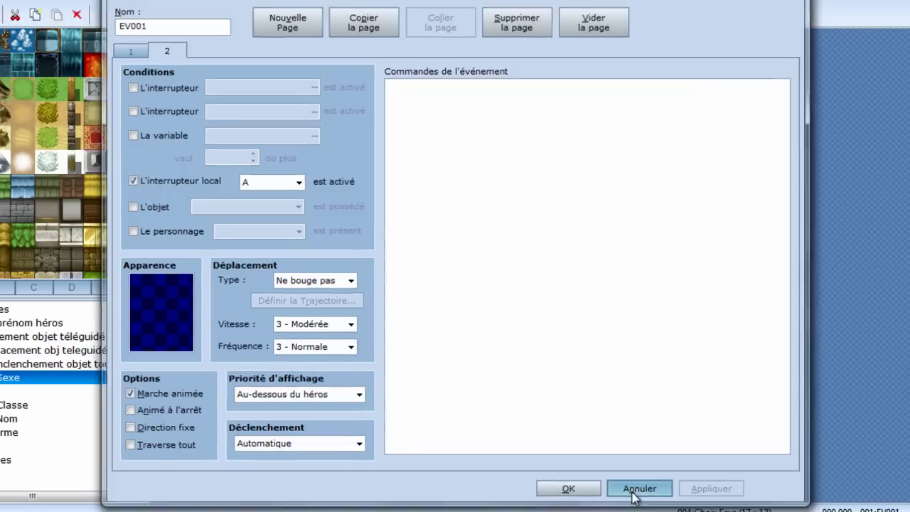
In the Tuto map's automatic event, insert an Afficher une image command using flechechoix as picture 1 in the Choix sexe Désactivé branch
click(60, 390)
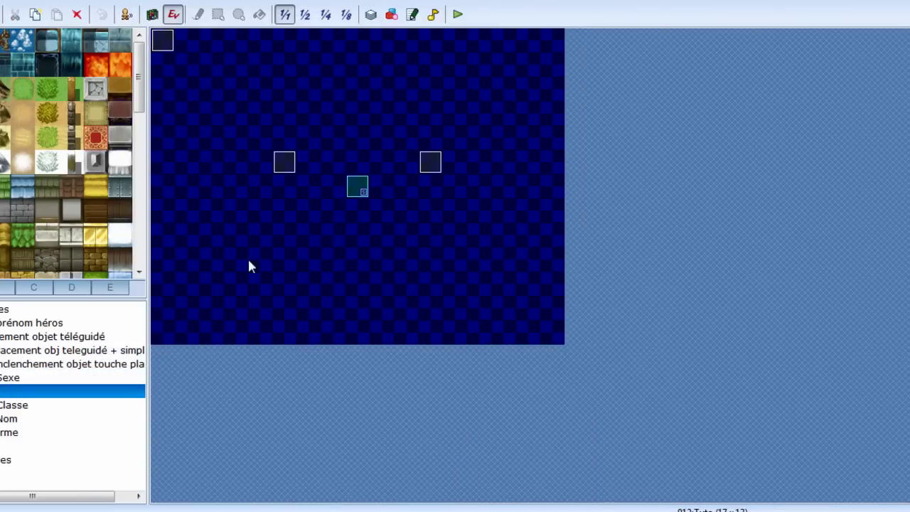
double_click(285, 162)
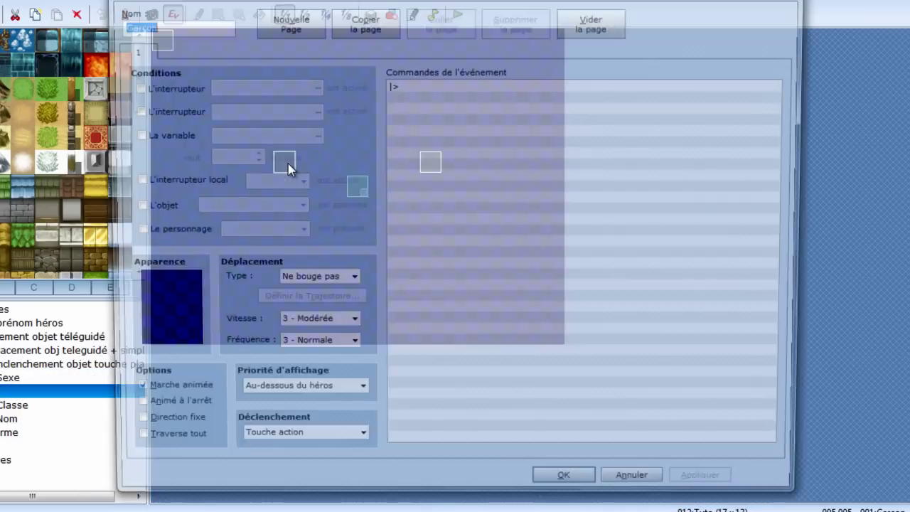
key(Escape)
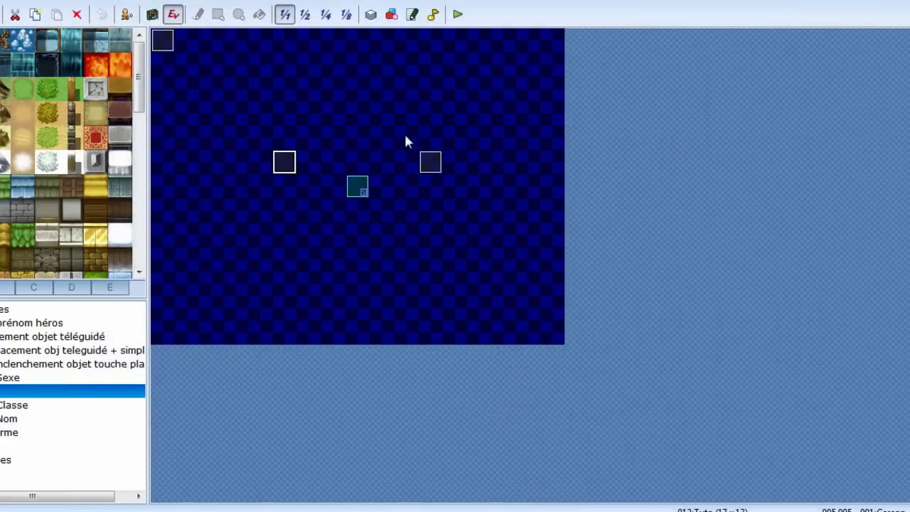
double_click(164, 43)
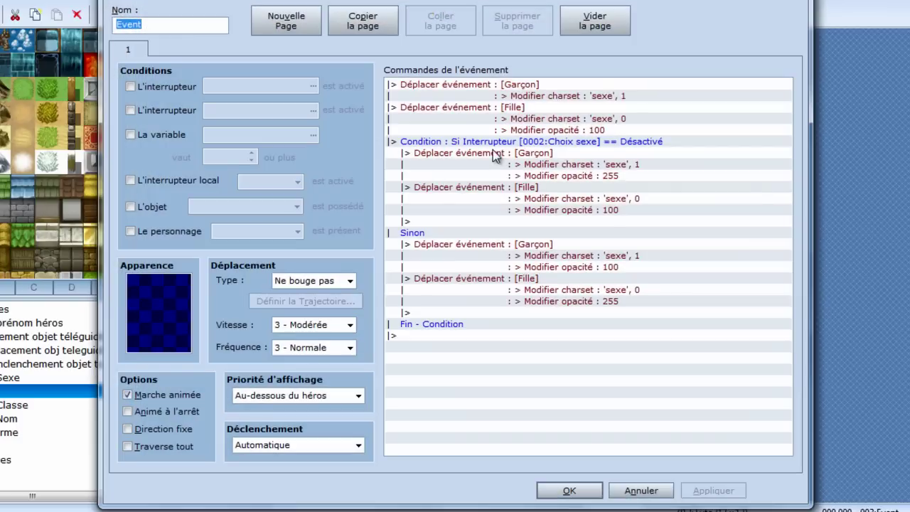
click(459, 223)
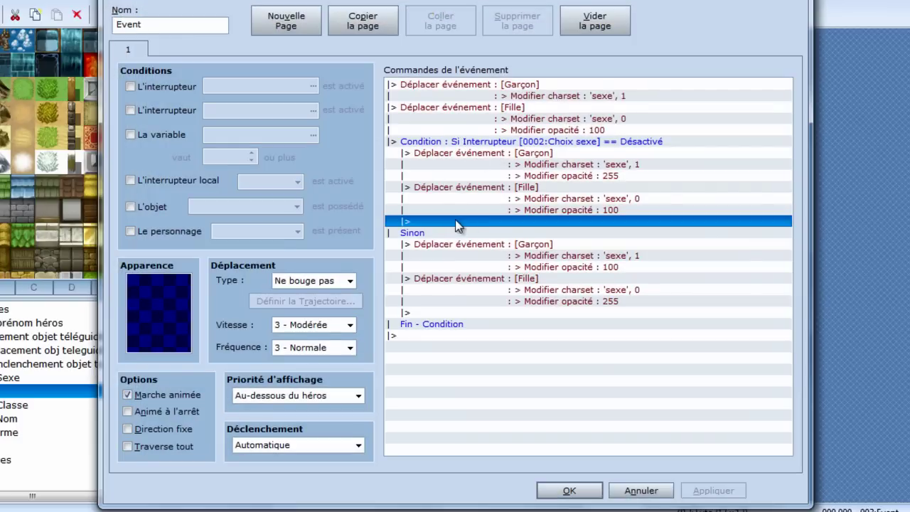
double_click(476, 221)
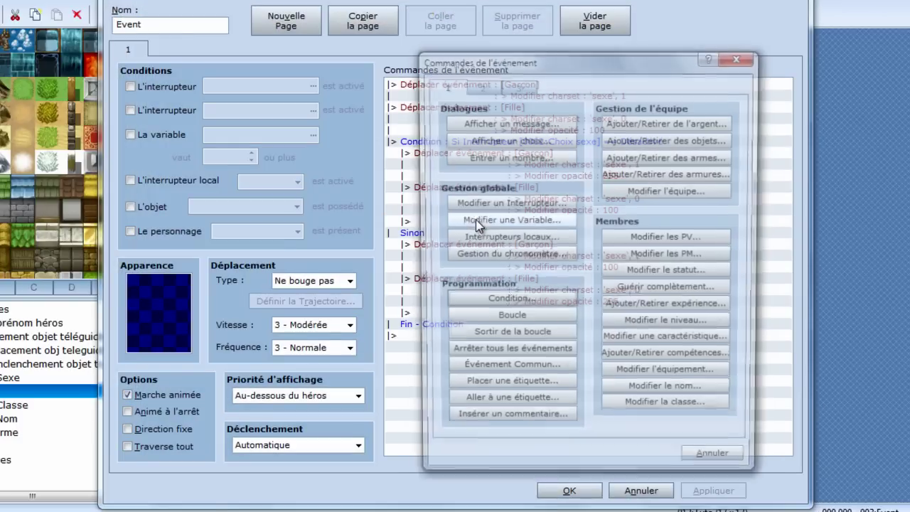
click(476, 87)
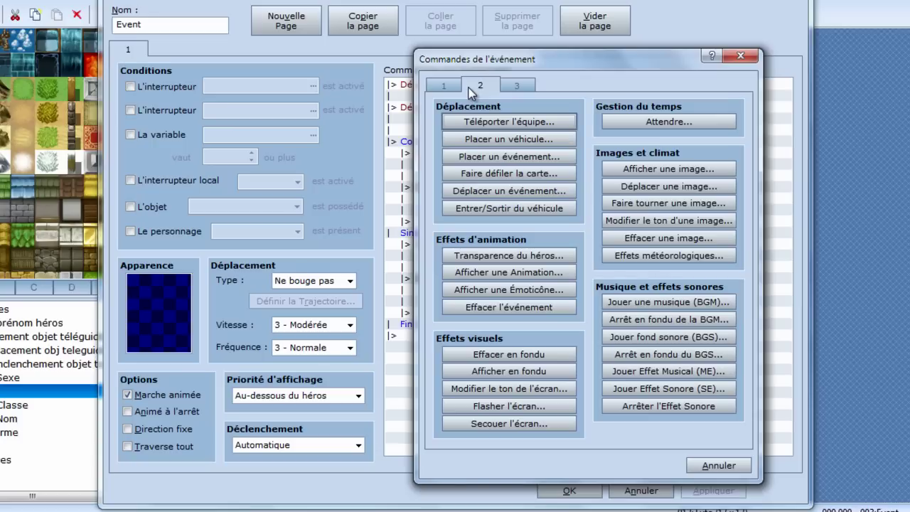
click(636, 169)
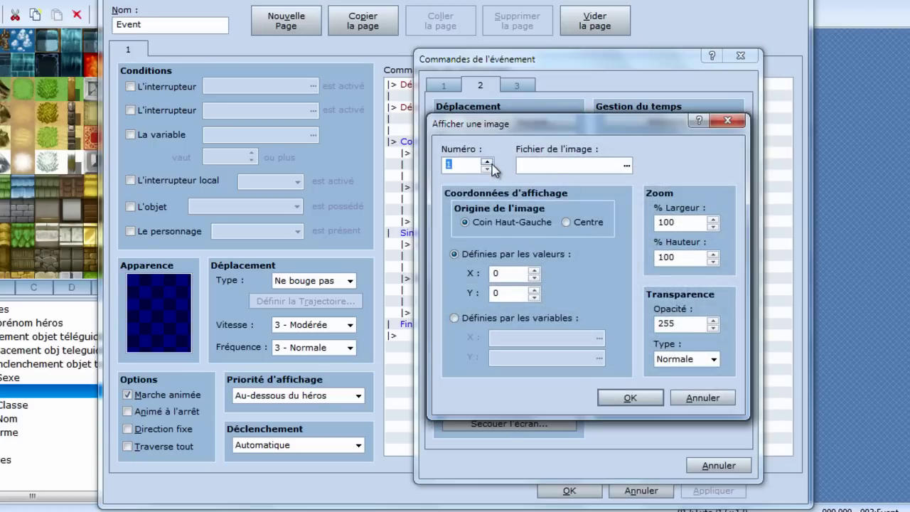
double_click(588, 171)
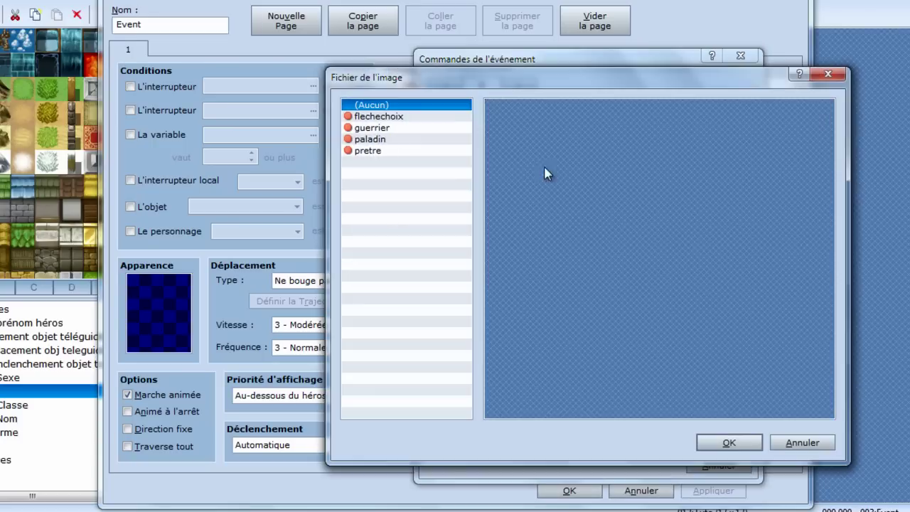
click(379, 118)
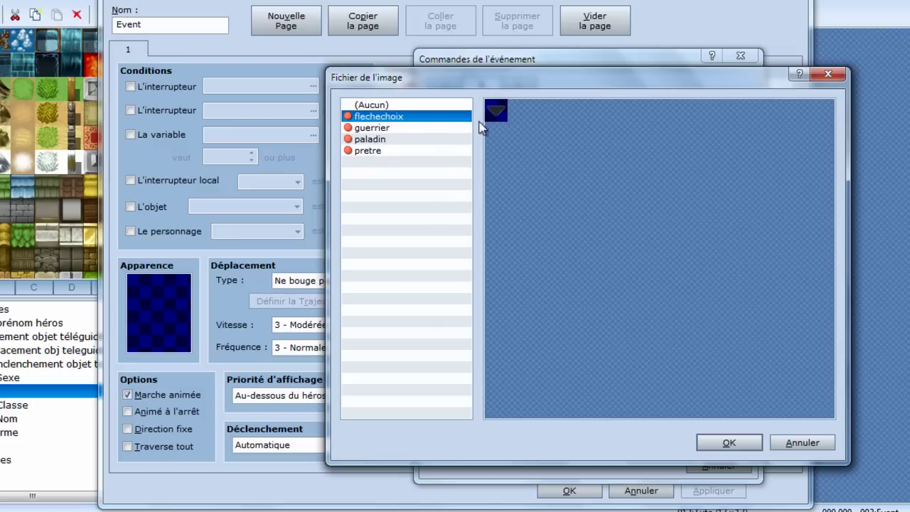
click(727, 441)
Set the flechechoix picture's display coordinates to X 161 and Y 130 and confirm the command
double_click(521, 272)
text(161)
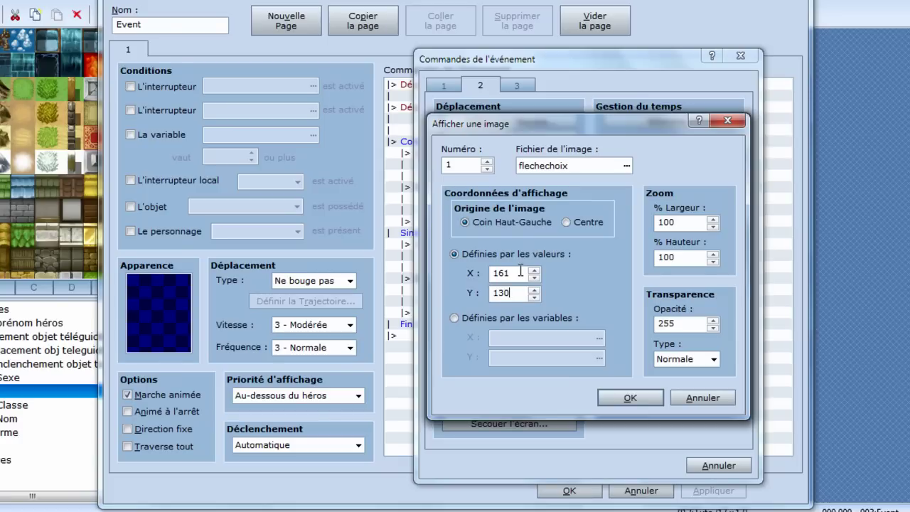
key(Return)
Copy the flechechoix picture command to the end of the Sinon branch and confirm the event
key(ctrl+c)
click(523, 325)
key(ctrl+v)
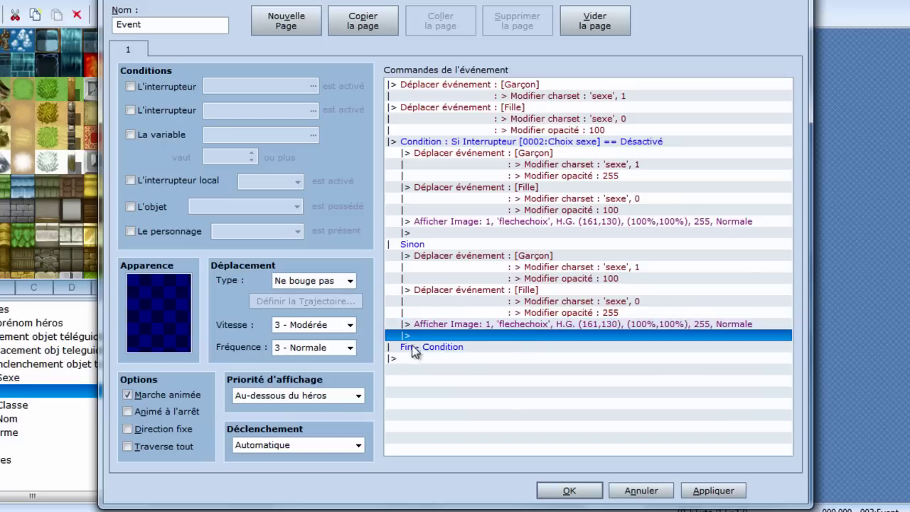
click(575, 326)
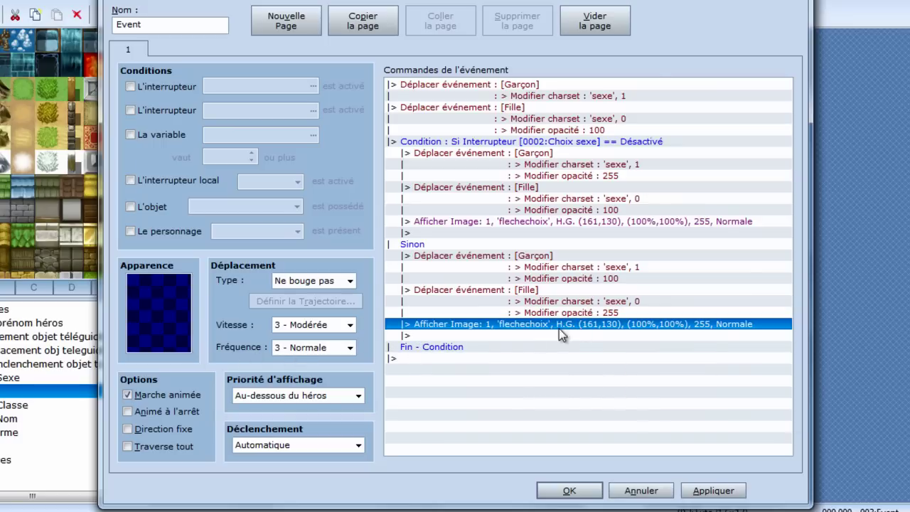
click(570, 491)
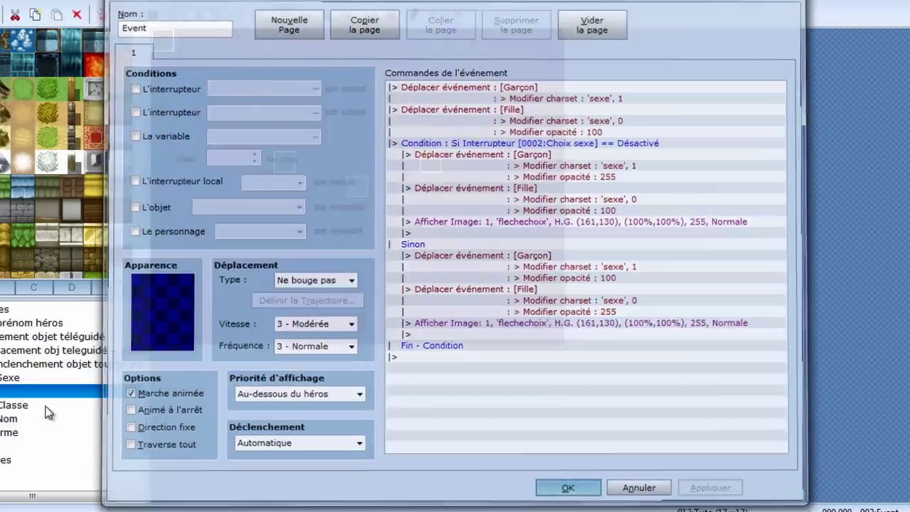
Reopen EV001 on the Choix Sexe map to look up the flechechoix coordinates used when Choix sexe is Activé, and close it
click(9, 378)
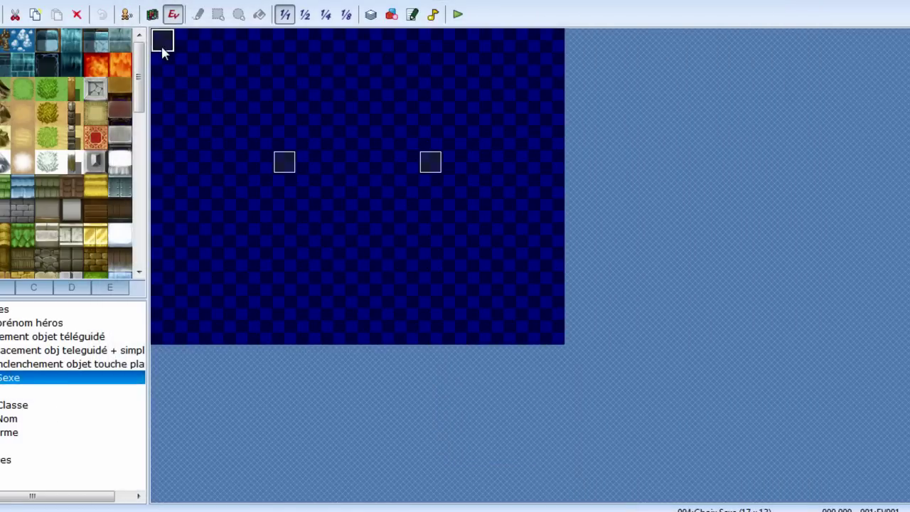
double_click(163, 43)
click(173, 50)
scroll(569, 252, down, 3)
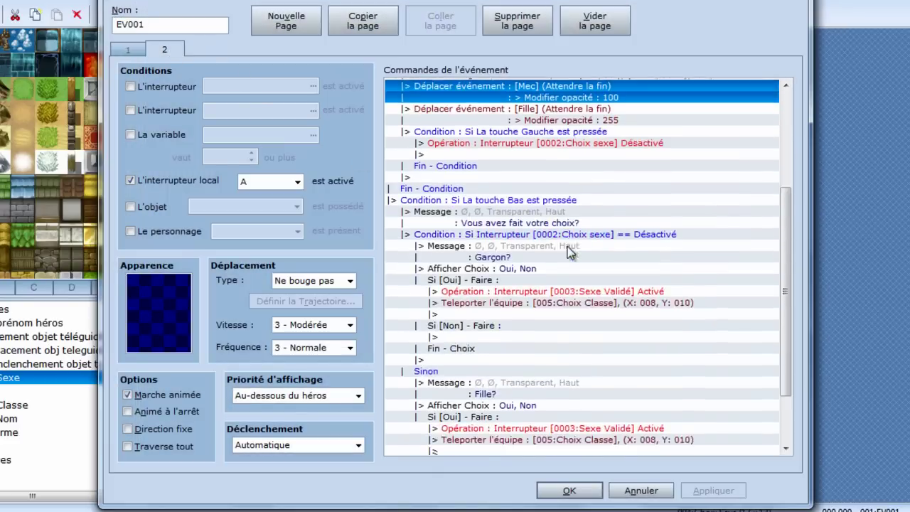
scroll(569, 252, down, 3)
scroll(569, 252, up, 3)
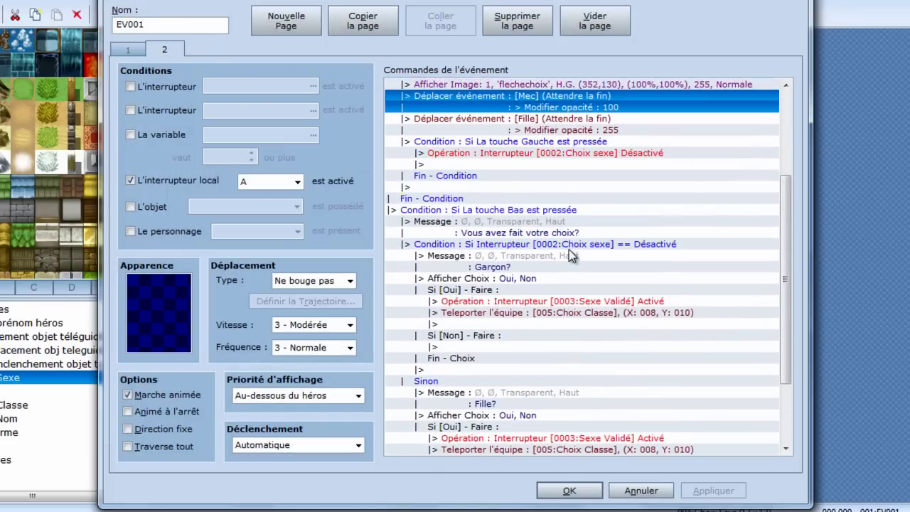
scroll(569, 254, up, 2)
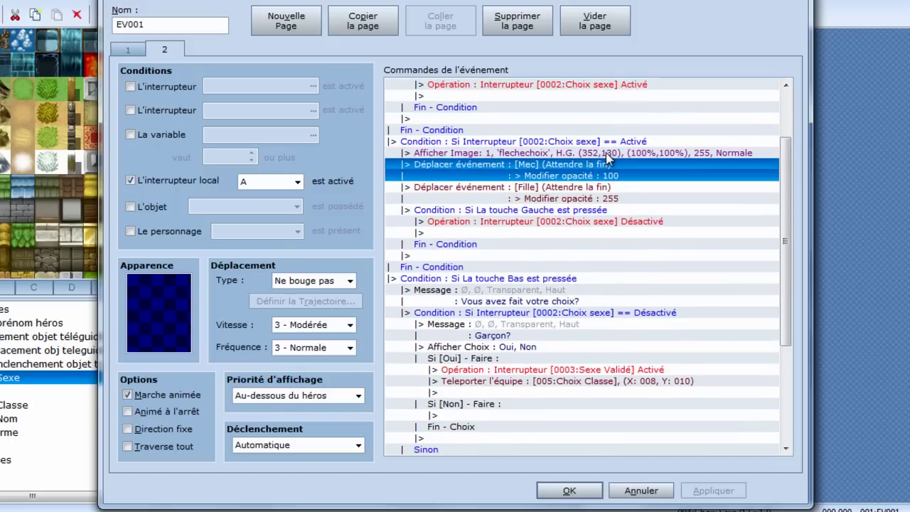
key(Return)
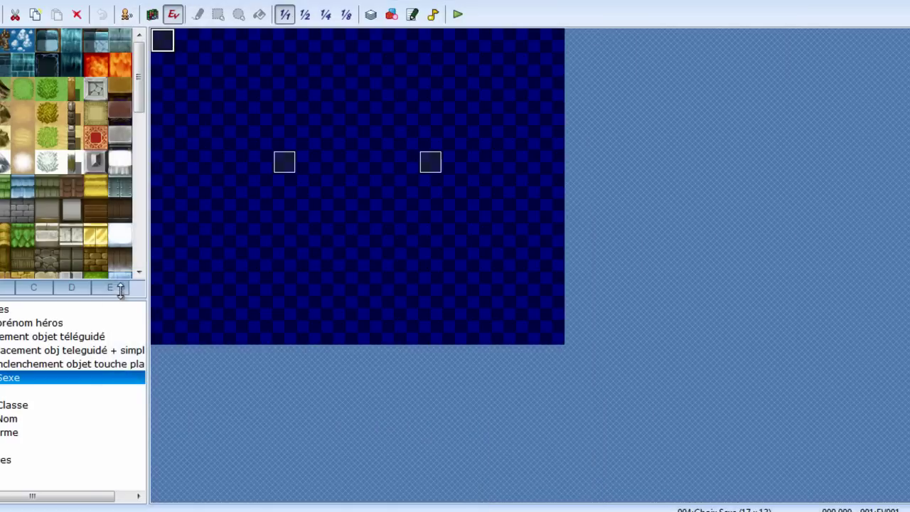
In the Tuto map's automatic event, set the Sinon branch's flechechoix picture to X 352 and confirm the event
click(43, 363)
click(43, 391)
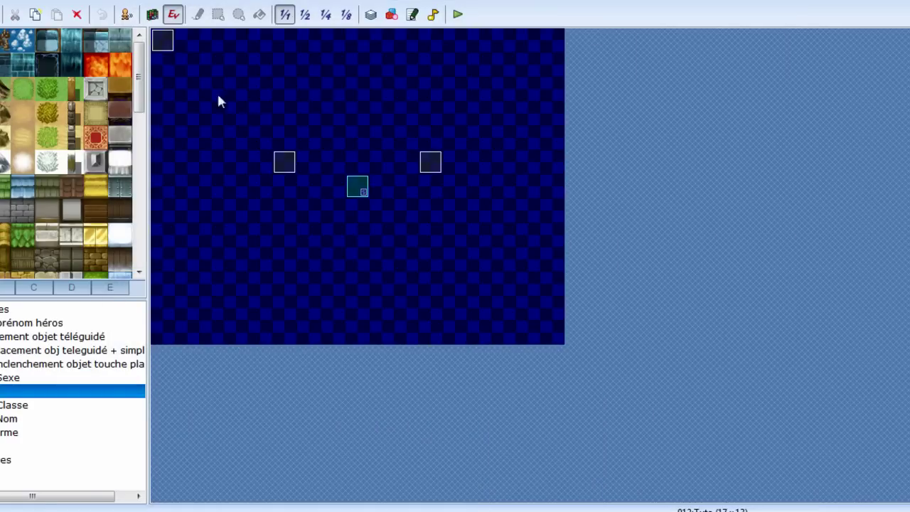
double_click(163, 40)
click(506, 312)
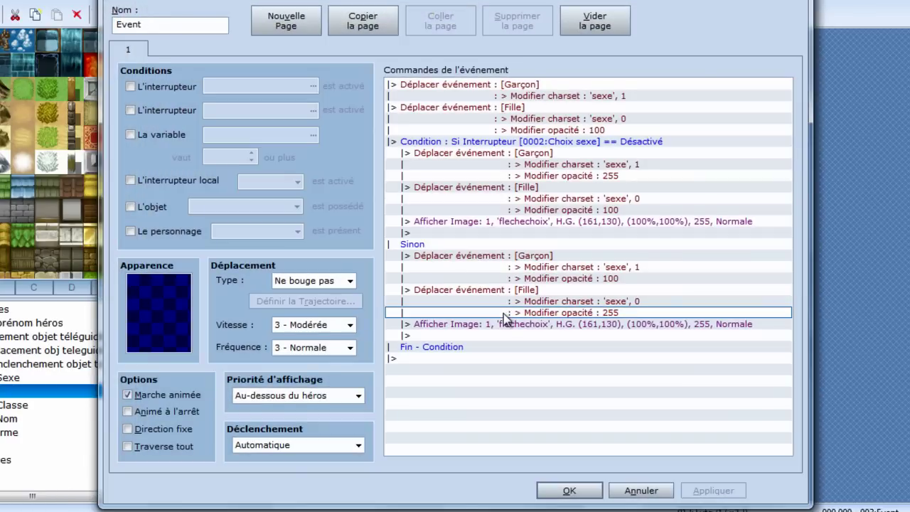
double_click(506, 325)
double_click(522, 279)
text(3)
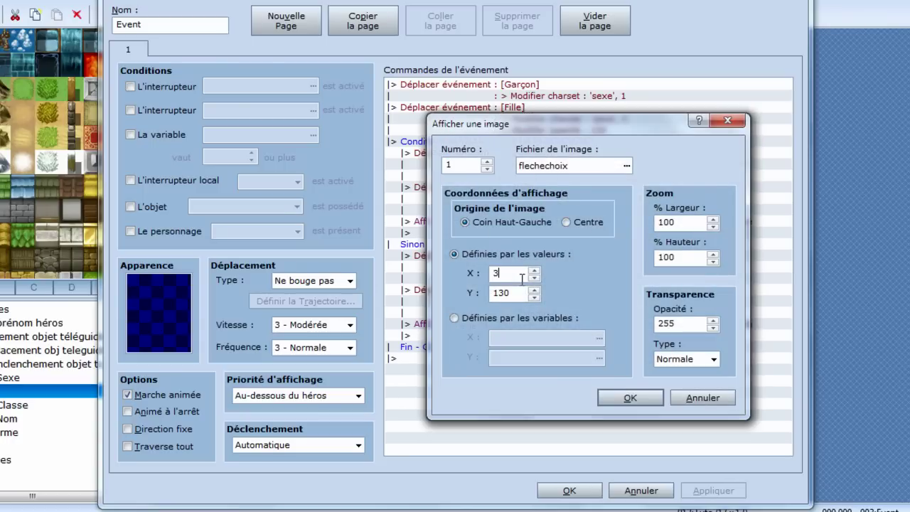
text(52)
key(Return)
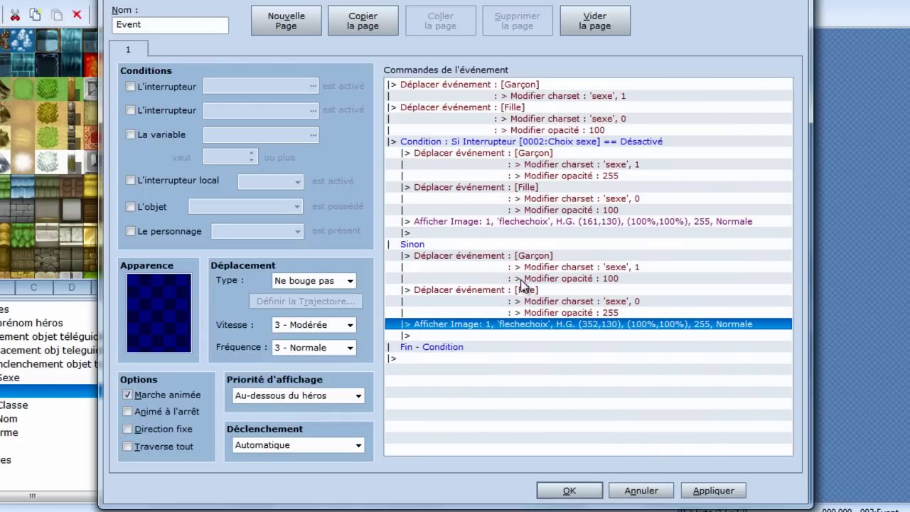
key(Return)
Playtest the project by starting a new game, examine the gender selection screen, and close the game
click(457, 14)
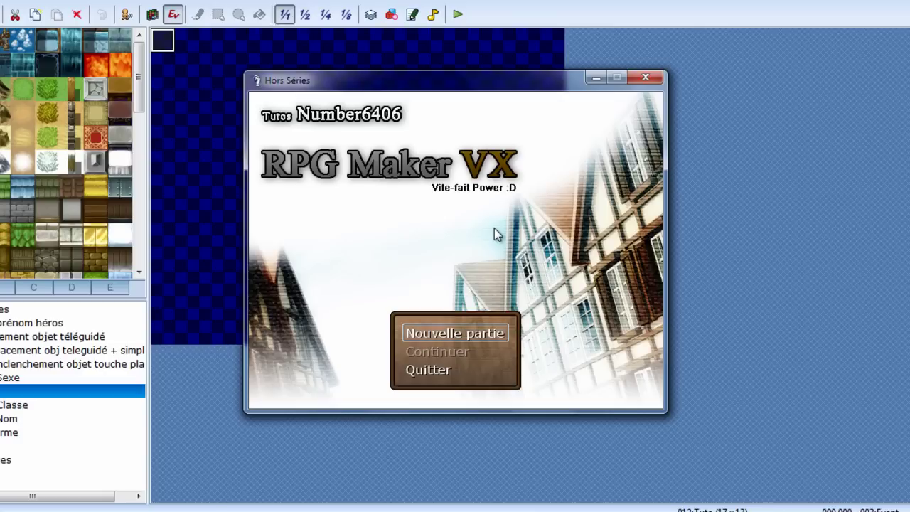
key(Return)
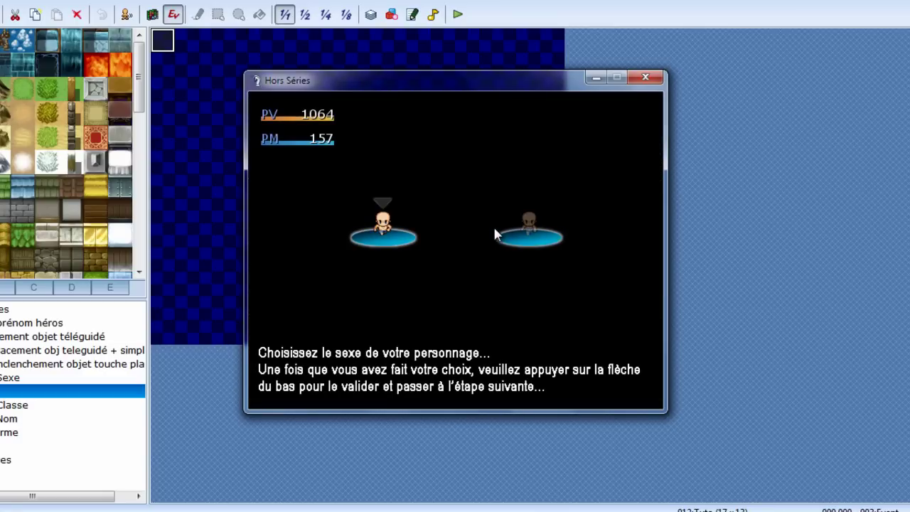
click(647, 79)
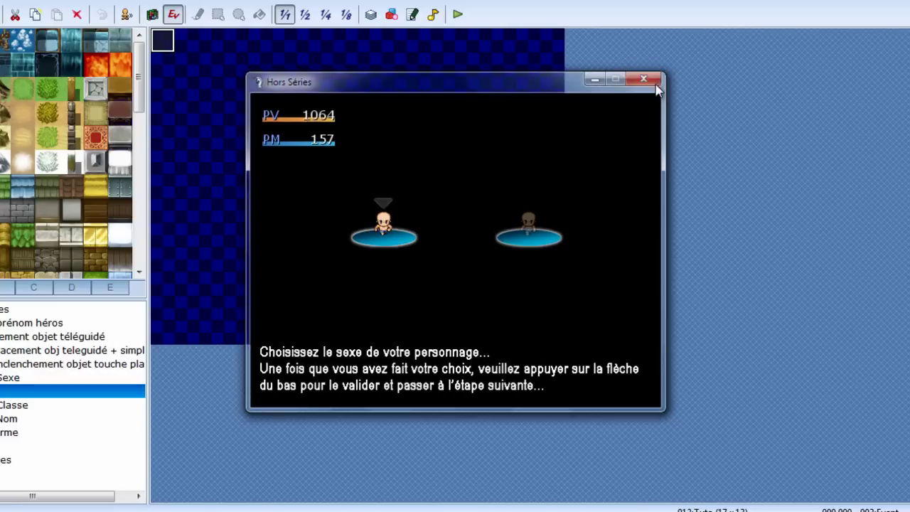
In the automatic event's Choix sexe Désactivé branch, add a condition for the Gauche key being pressed, without an else branch, after the flechechoix picture
double_click(163, 44)
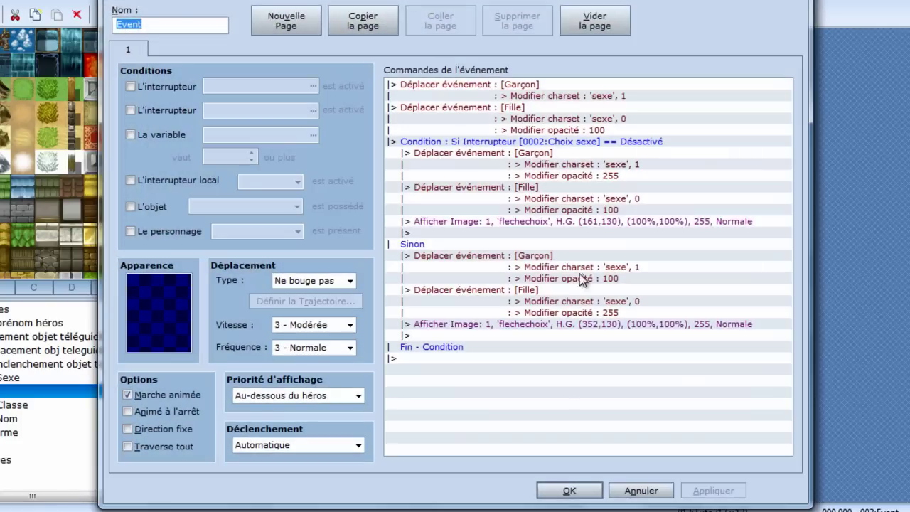
click(488, 232)
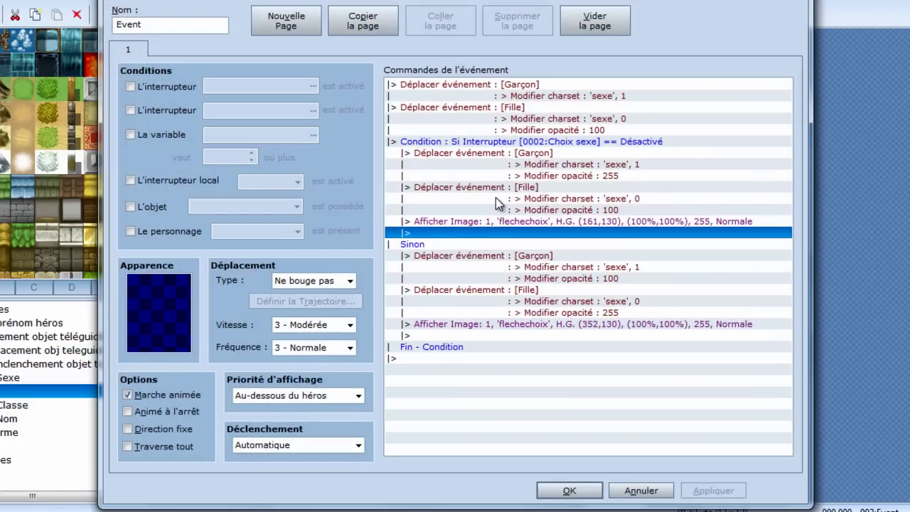
double_click(493, 234)
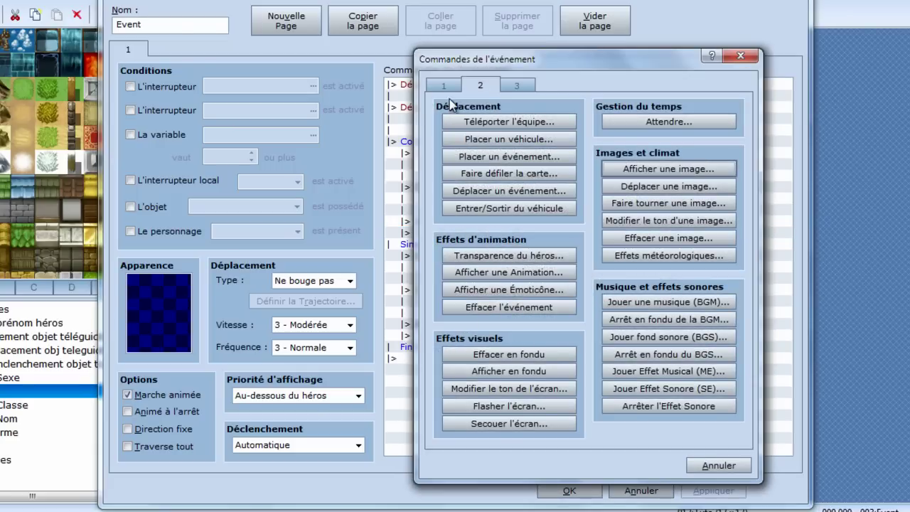
click(442, 86)
click(507, 302)
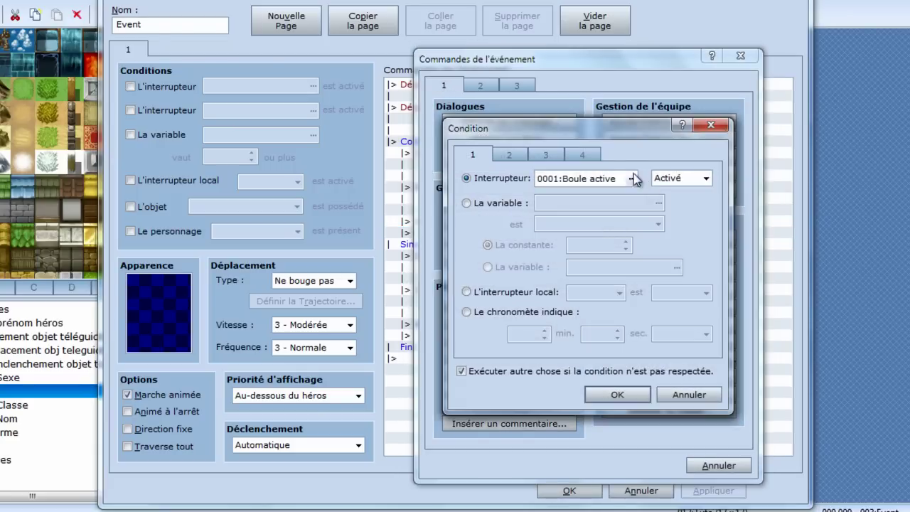
click(573, 152)
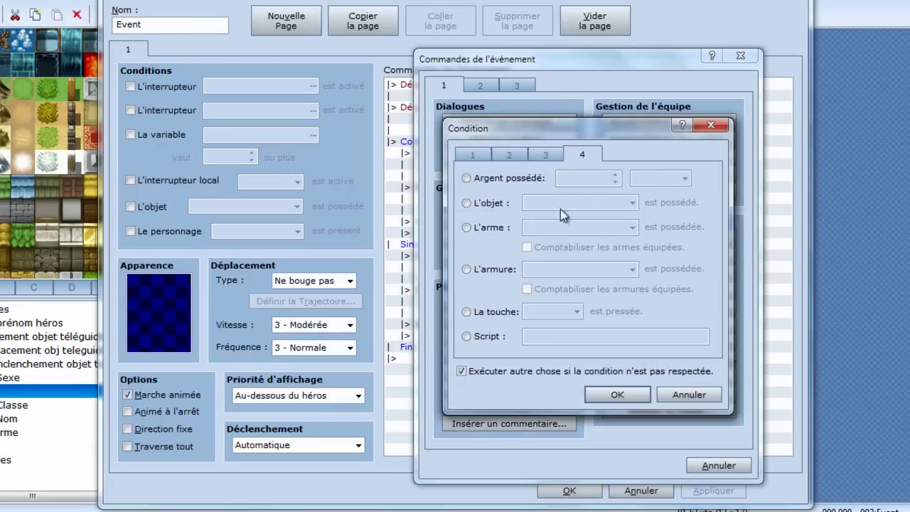
click(486, 312)
click(562, 312)
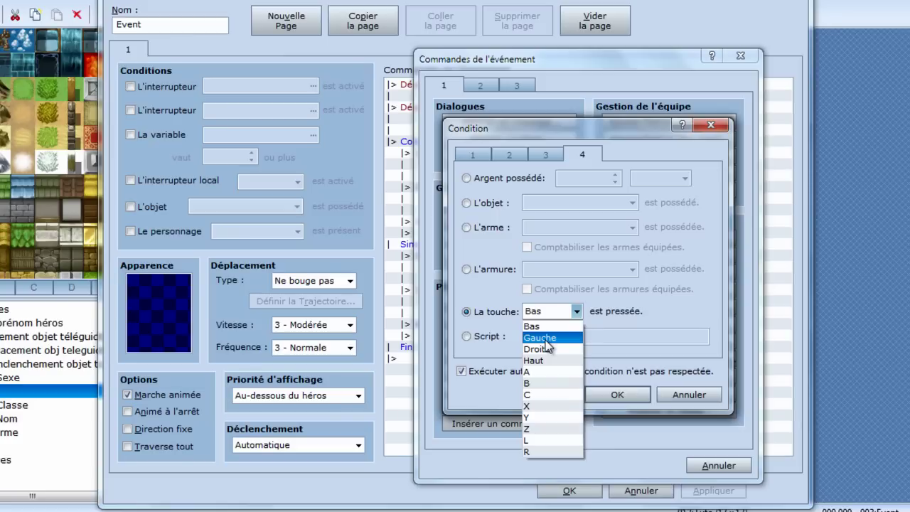
click(547, 338)
click(529, 374)
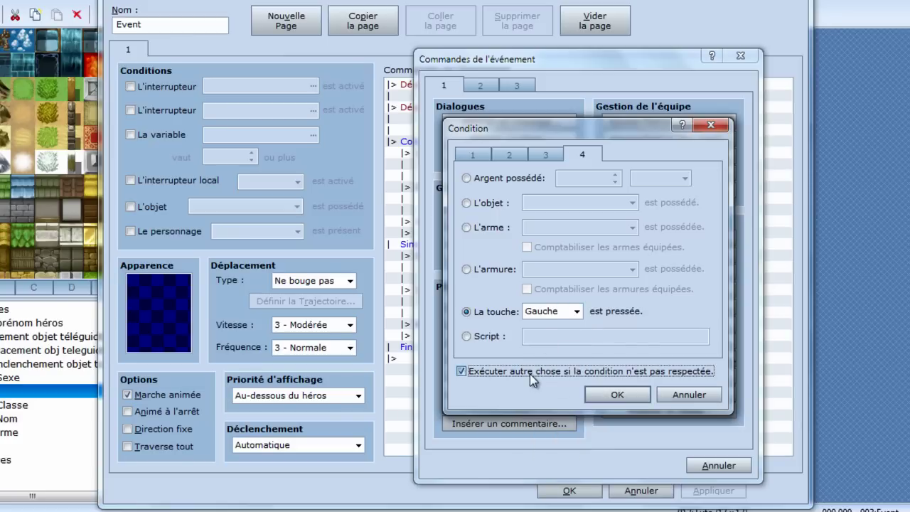
click(606, 397)
Duplicate the Gauche key condition directly below itself and set the copy's key to Droite
click(463, 268)
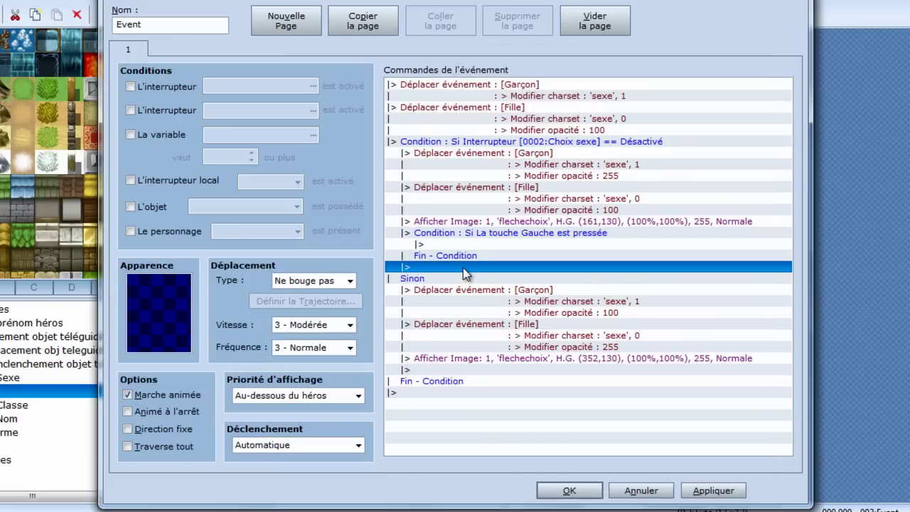
click(461, 240)
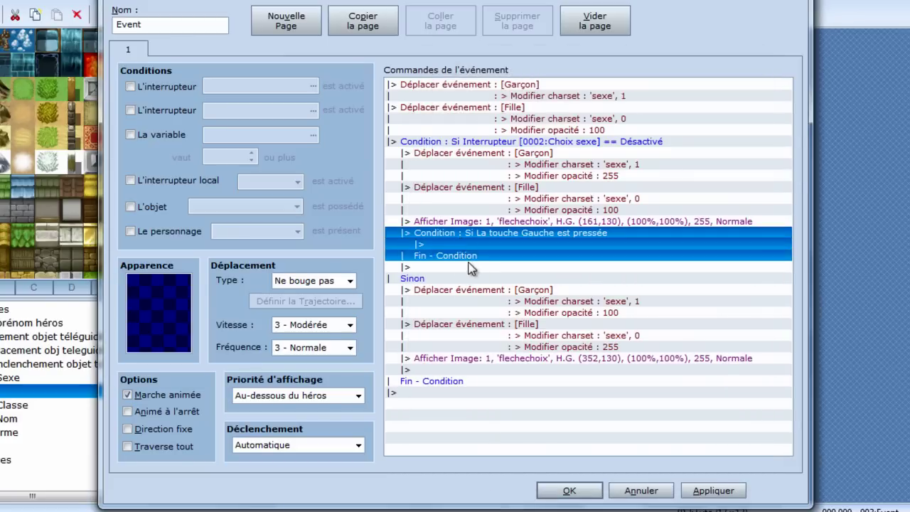
click(470, 268)
key(ctrl+v)
click(470, 270)
click(470, 277)
double_click(468, 270)
click(562, 311)
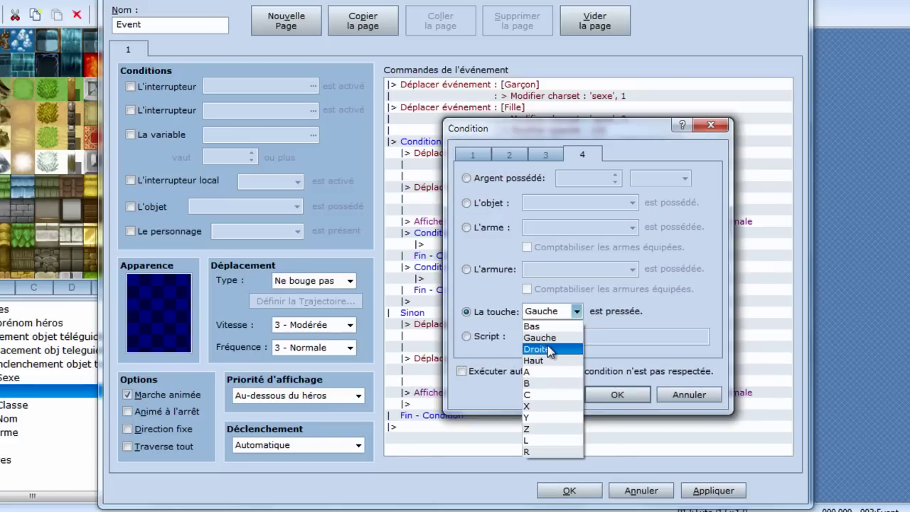
click(551, 350)
click(617, 395)
Inside the Gauche key condition of the Désactivé branch, add a command that activates switch 0002:Choix sexe
click(516, 245)
double_click(516, 248)
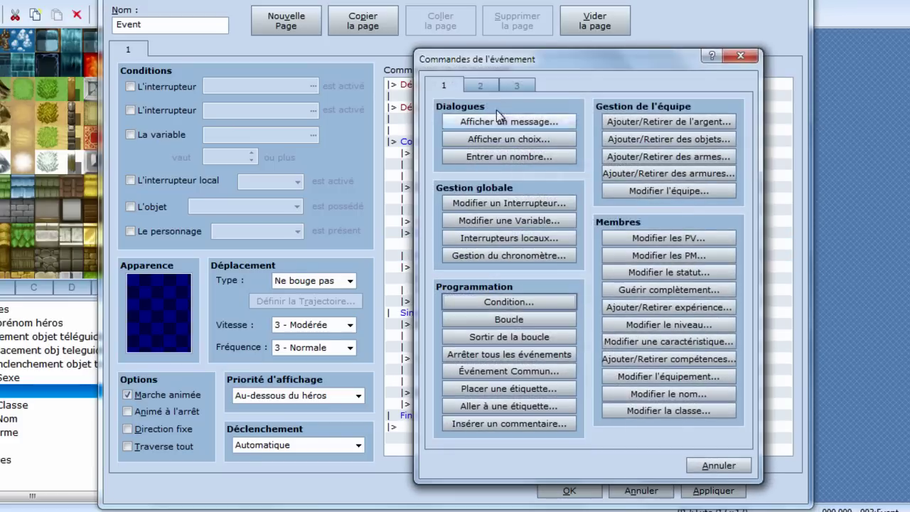
click(494, 204)
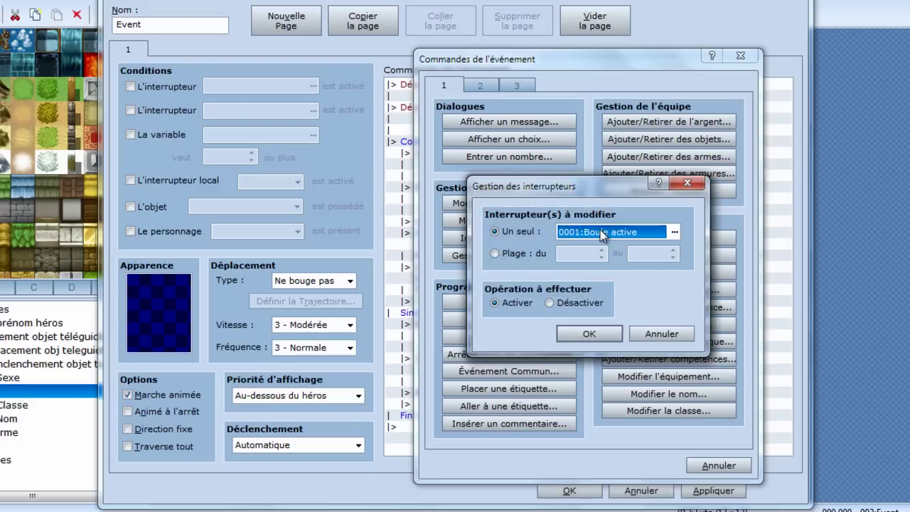
click(602, 236)
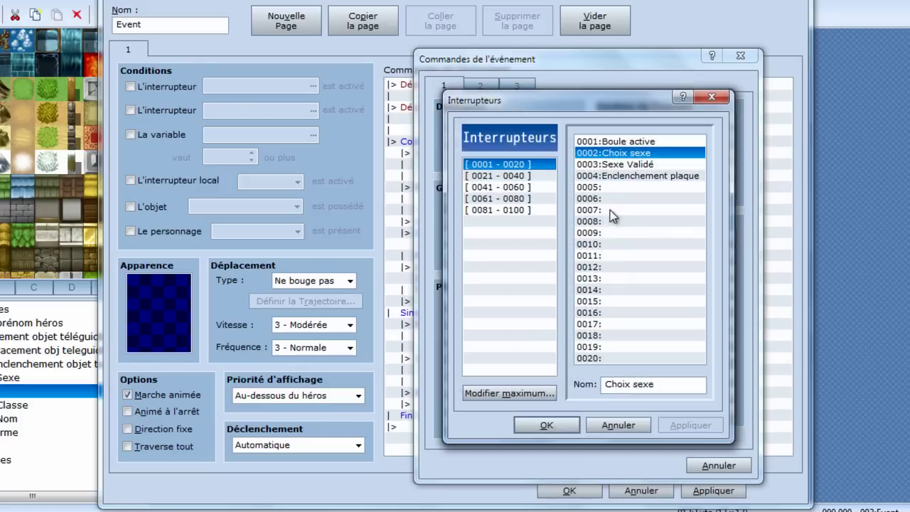
double_click(625, 154)
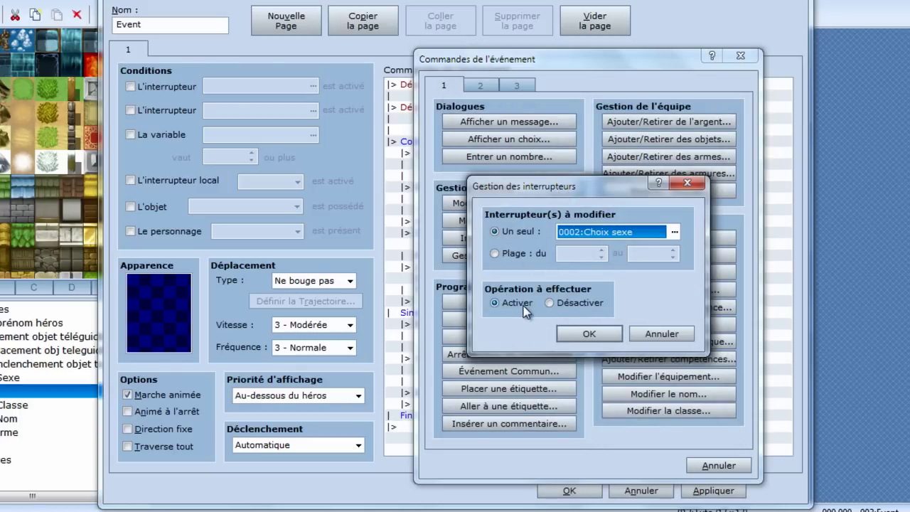
click(590, 332)
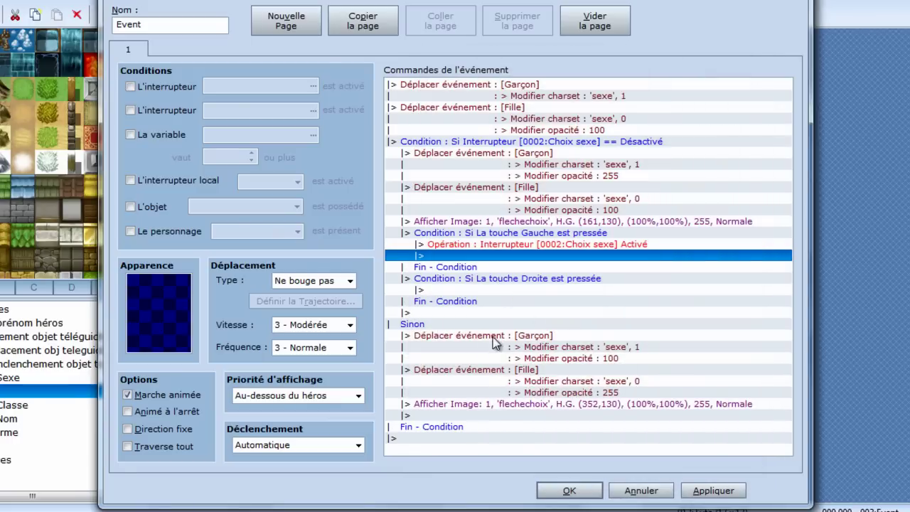
Copy the Choix sexe Activé operation into the Droite key condition of the same branch
click(483, 289)
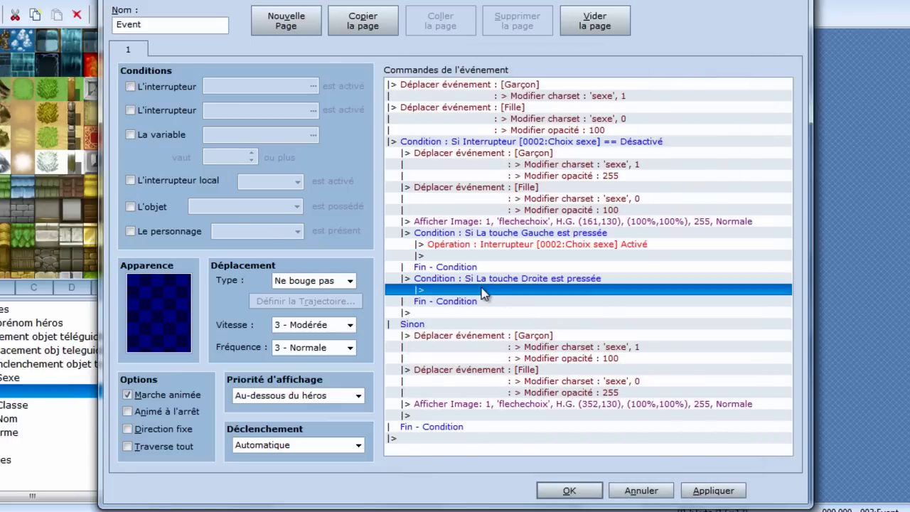
click(495, 244)
click(487, 288)
key(ctrl+v)
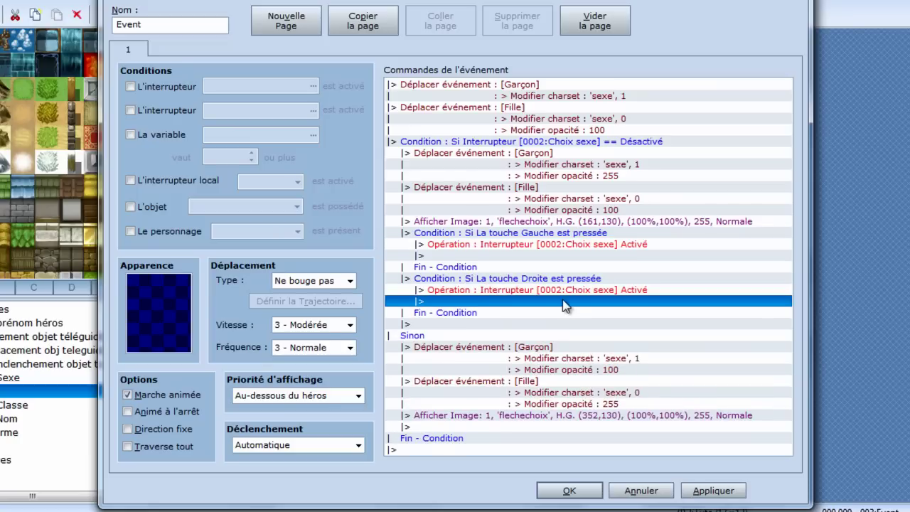
Copy both the Gauche and Droite key conditions to the end of the Sinon branch, after its flechechoix picture
click(472, 244)
click(475, 234)
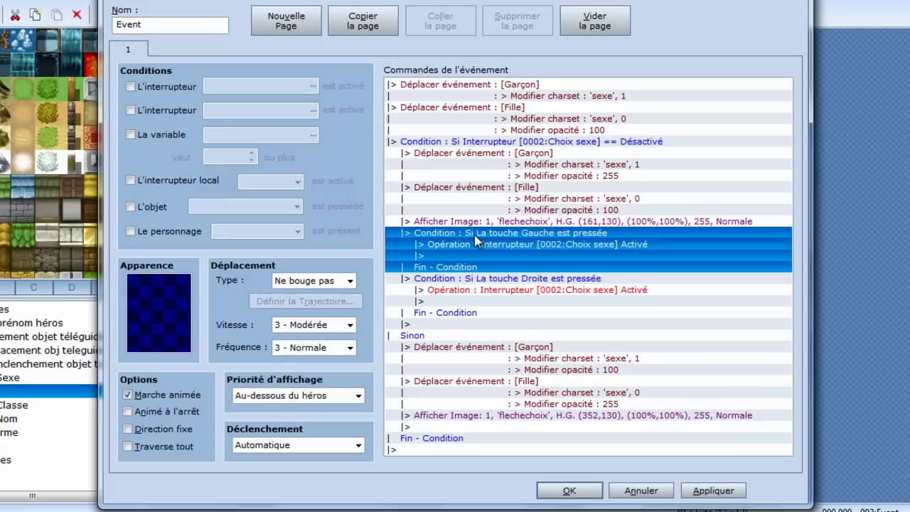
shift+click(471, 312)
key(ctrl+c)
click(474, 428)
key(ctrl+v)
Set the Choix sexe operations in both key conditions of the Sinon branch to Désactiver and confirm the event
scroll(498, 377, down, 1)
double_click(497, 349)
click(562, 303)
click(589, 334)
double_click(585, 392)
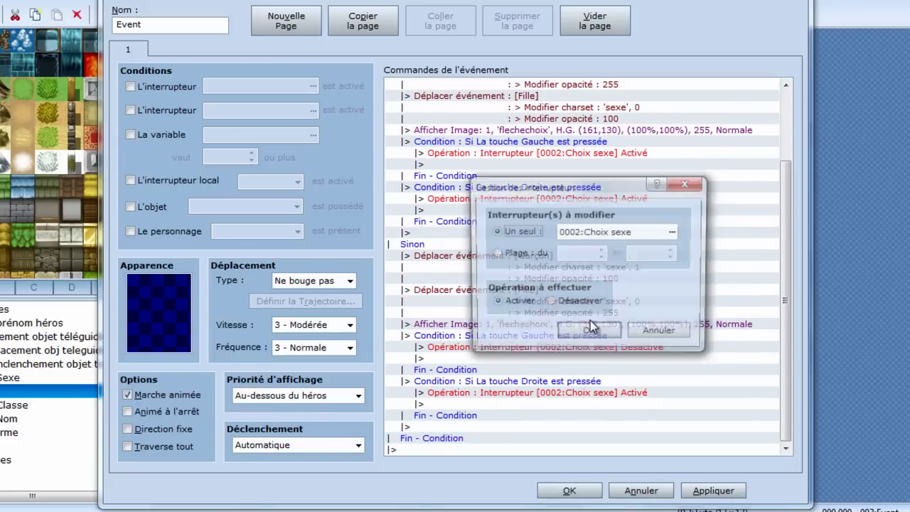
click(570, 302)
click(580, 334)
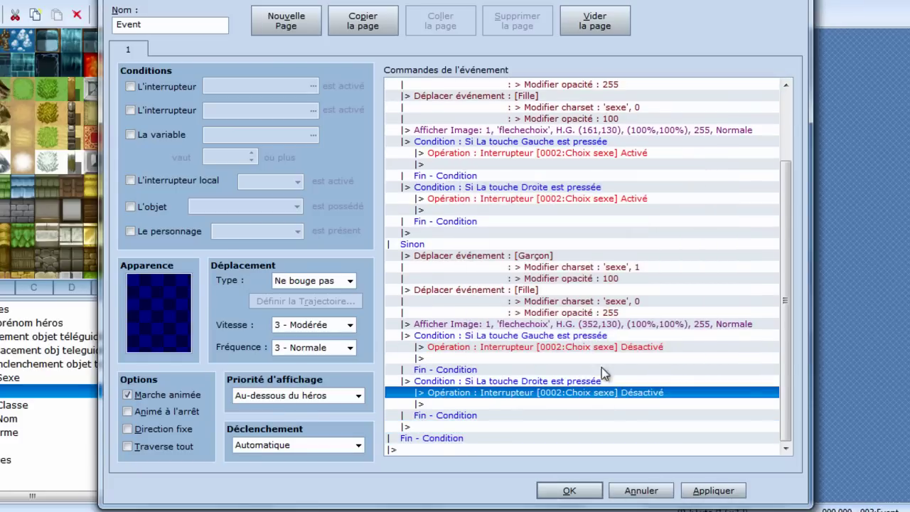
click(570, 491)
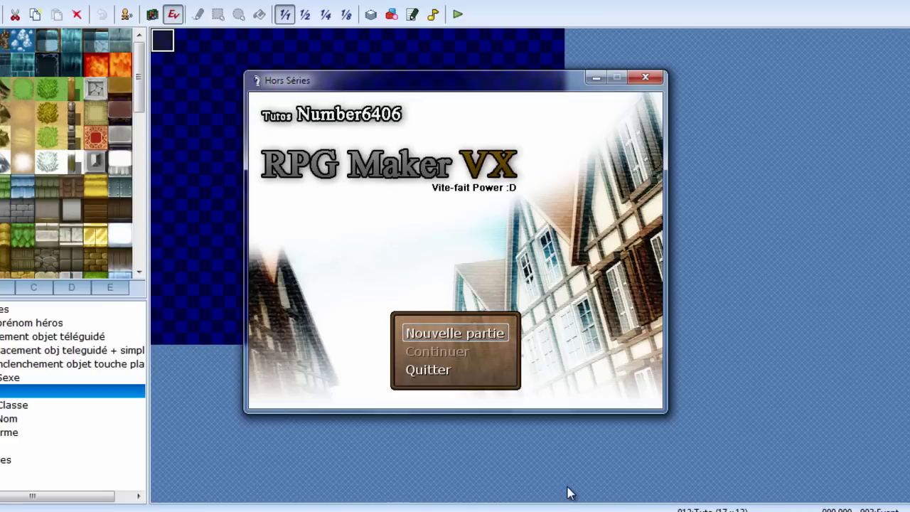
Playtest a new game, switch the gender selection with the right arrow, and close the game
key(Return)
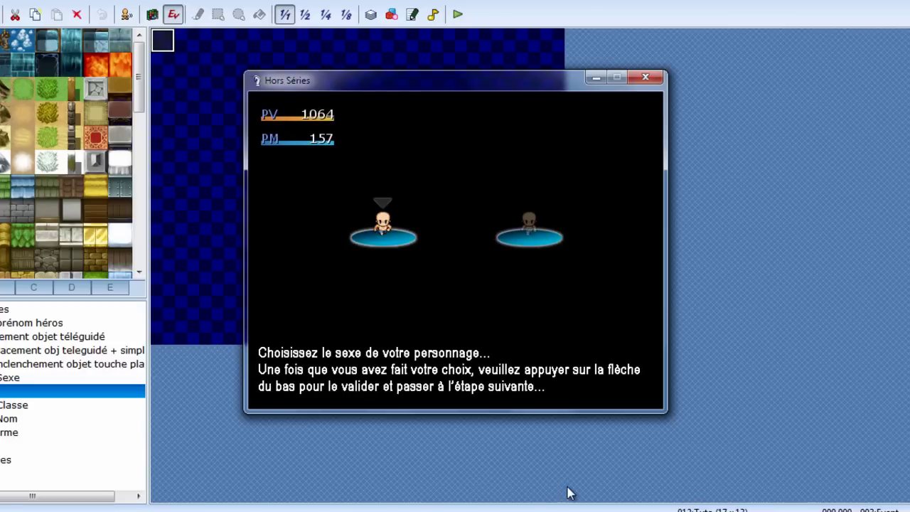
key(Right)
click(646, 77)
Reopen the automatic event and add a 20-frame wait after the Choix sexe operation in the first Gauche key condition
double_click(170, 41)
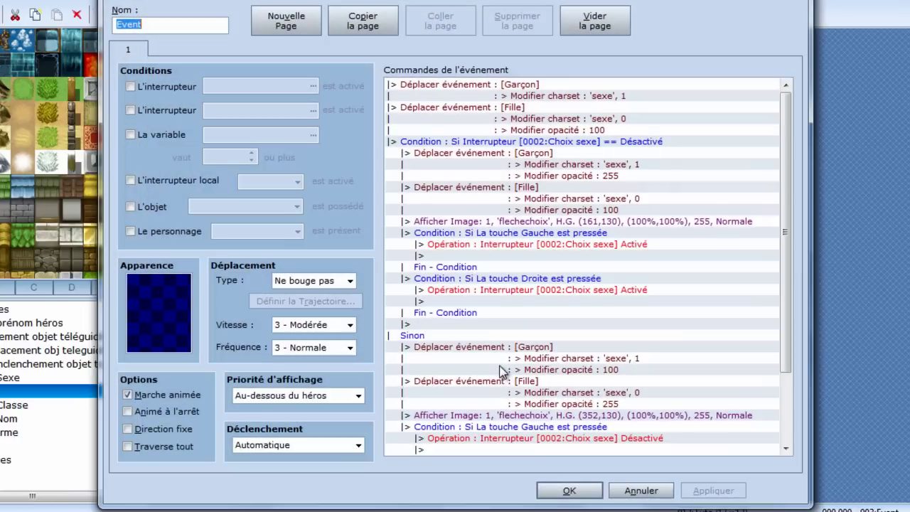
drag(788, 295, 788, 348)
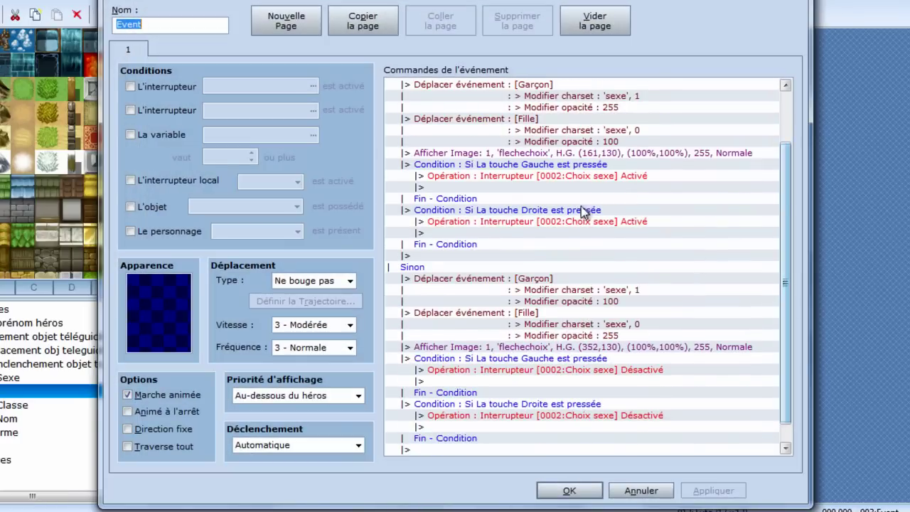
double_click(510, 187)
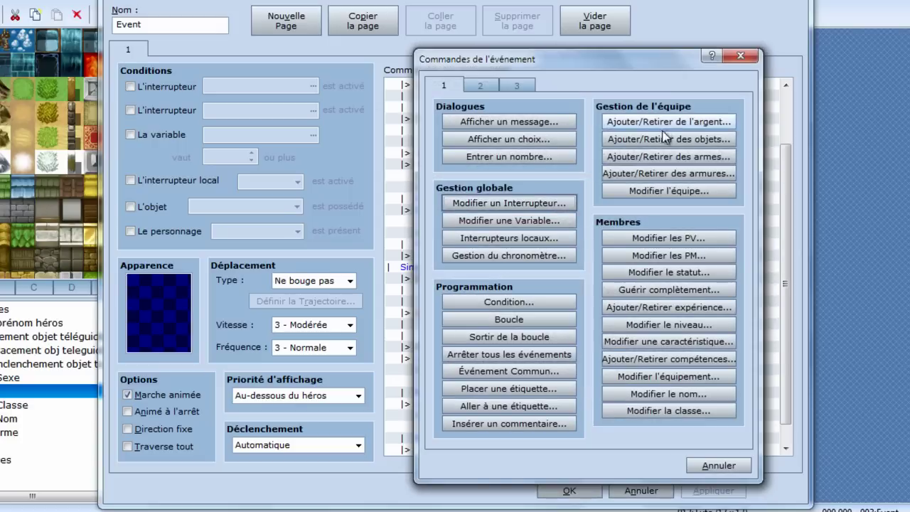
click(484, 86)
click(637, 121)
text(20)
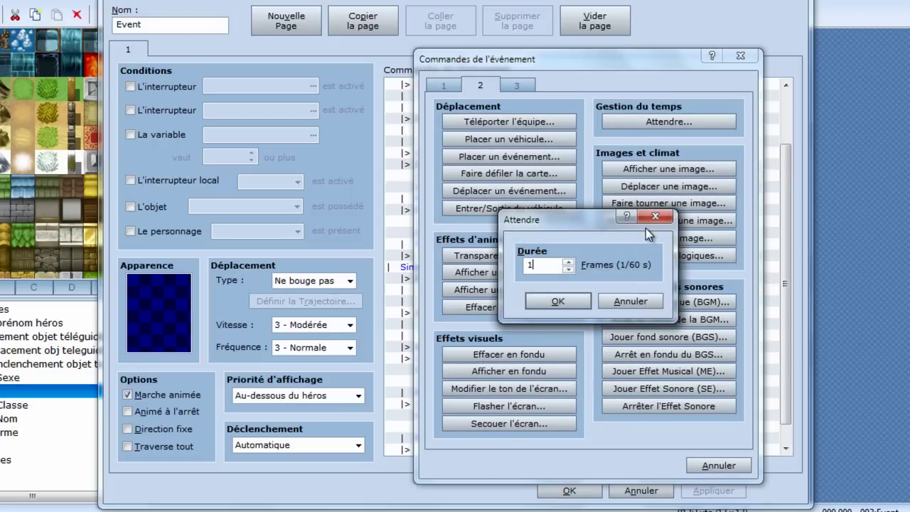
key(Return)
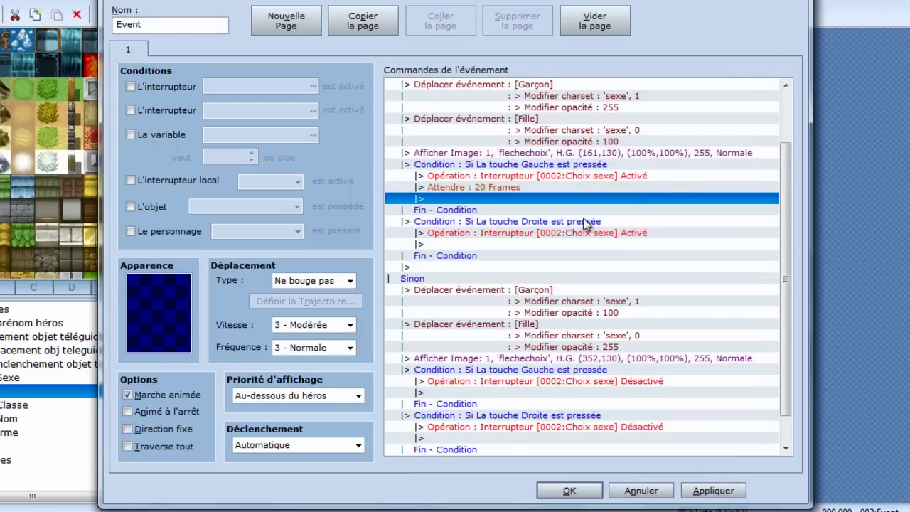
Copy the 20-frame wait after the switch operation in the other three key conditions and apply the event changes
click(506, 187)
key(ctrl+c)
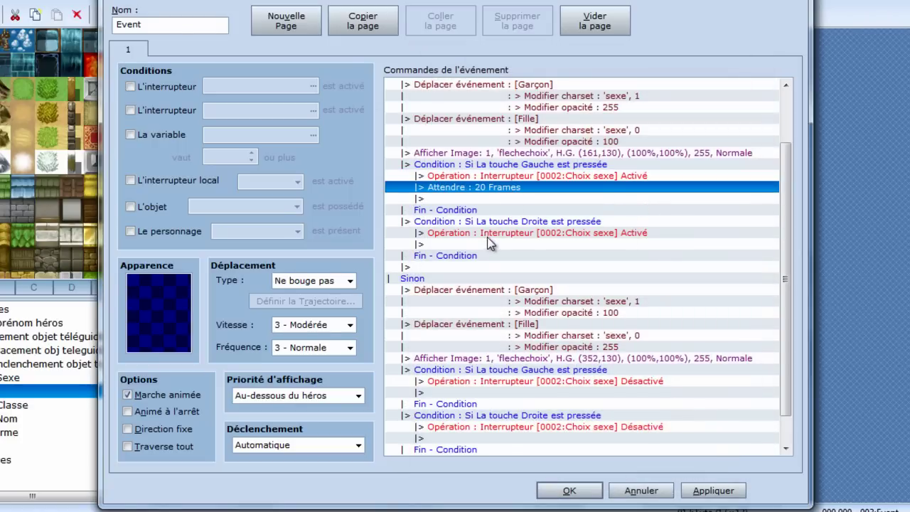
click(485, 236)
key(Down)
key(ctrl+v)
scroll(511, 239, down, 2)
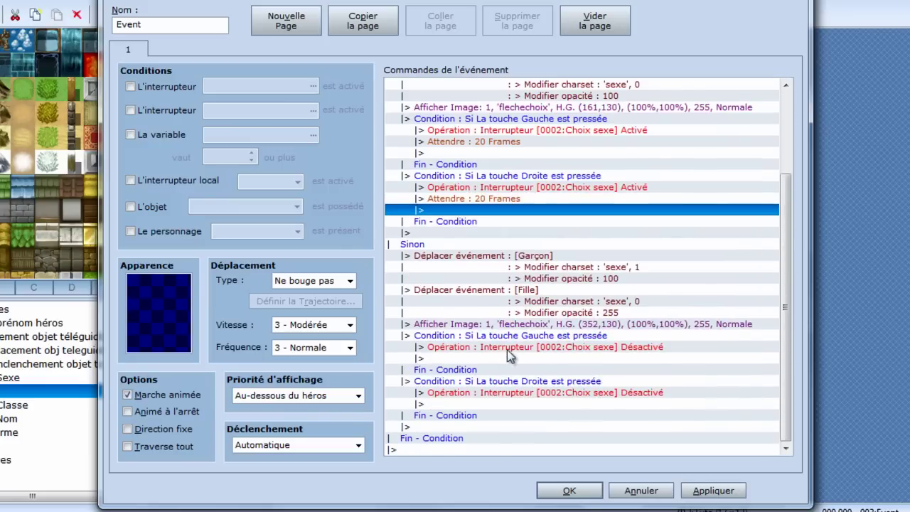
click(494, 359)
key(ctrl+v)
click(493, 415)
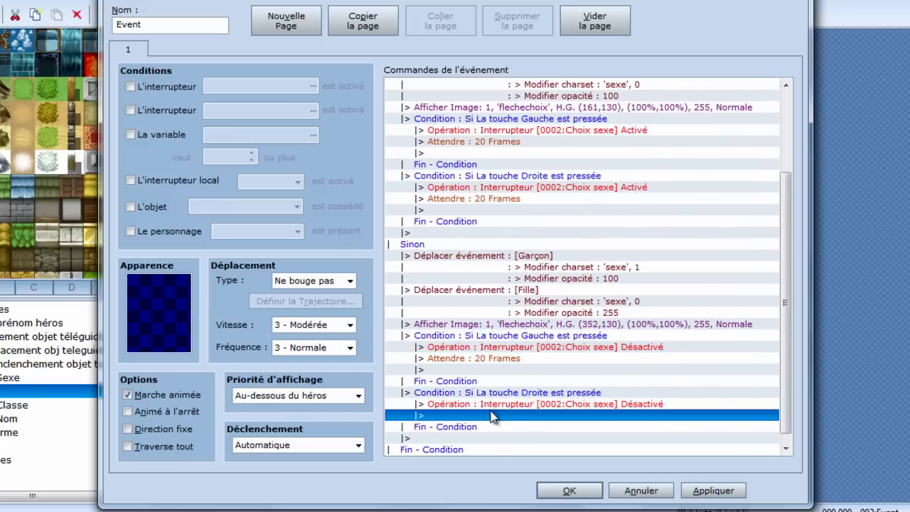
key(ctrl+v)
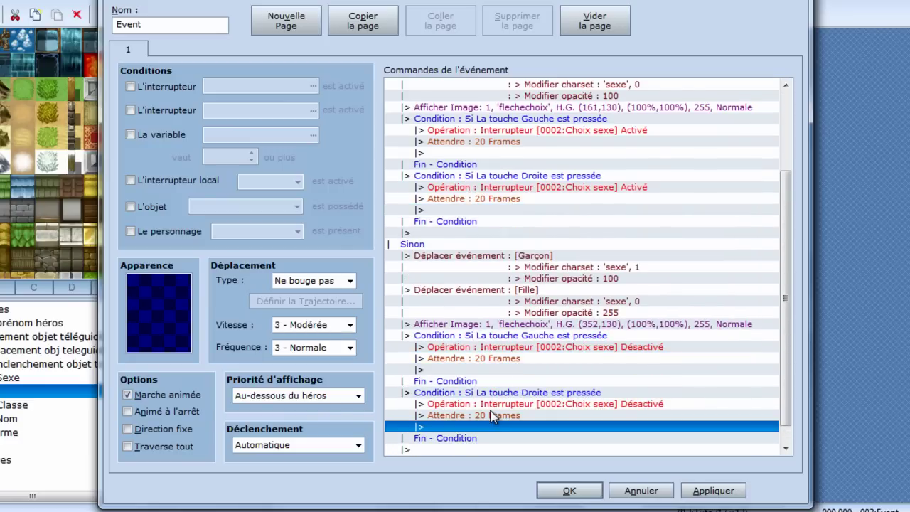
click(713, 491)
Add a condition at the end of the event commands for the C key being pressed, without an else branch
drag(786, 268, 785, 320)
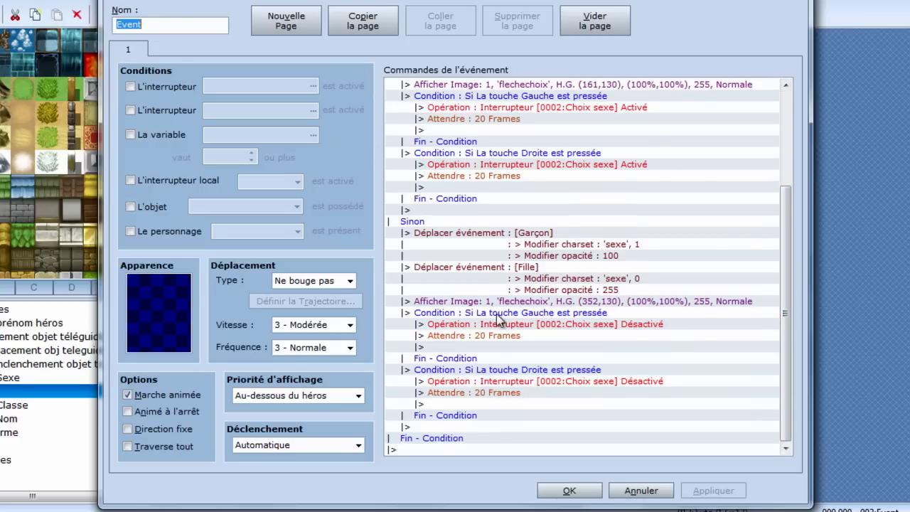
drag(785, 289, 773, 321)
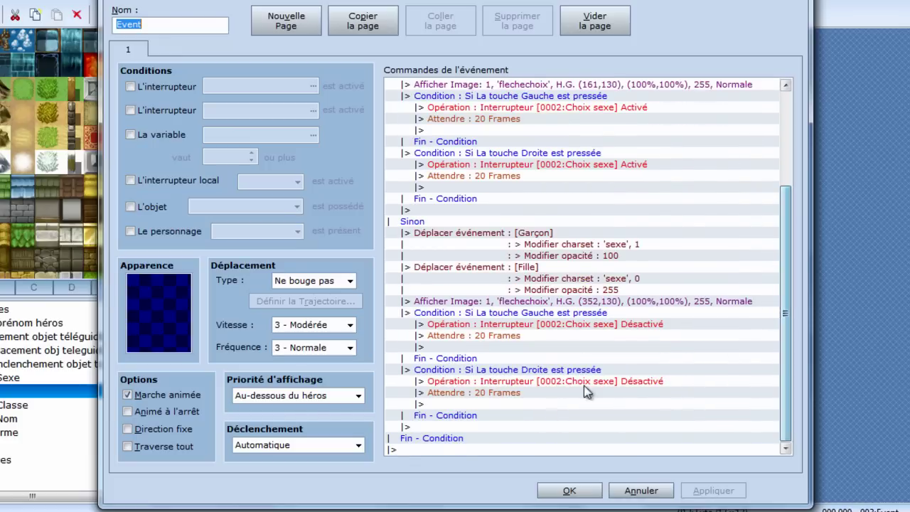
double_click(459, 450)
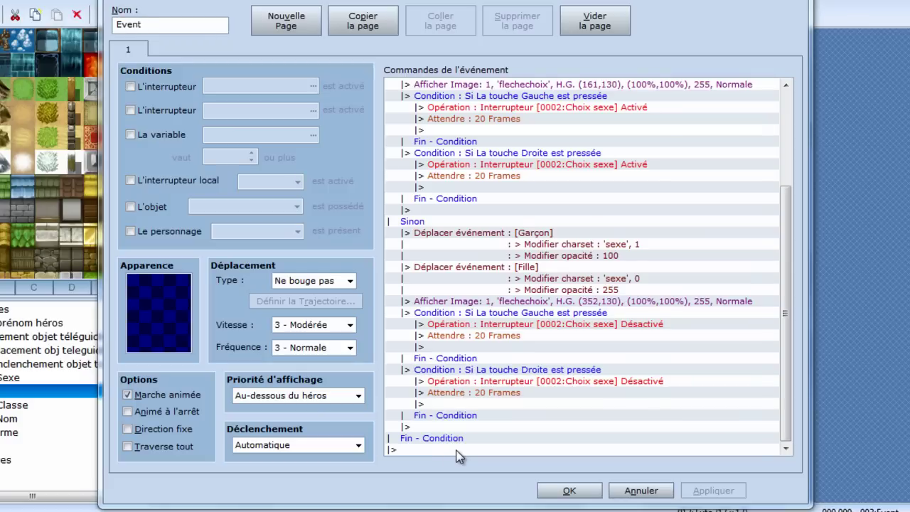
click(447, 85)
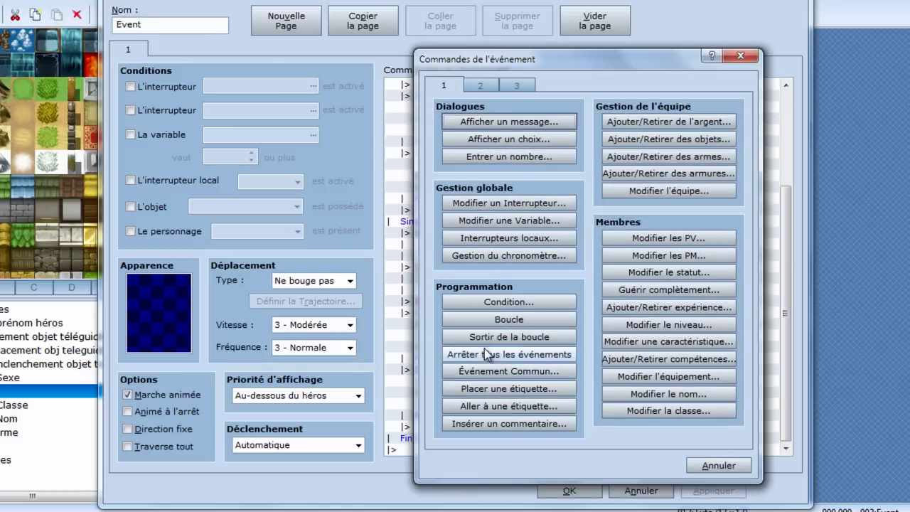
click(499, 302)
click(581, 155)
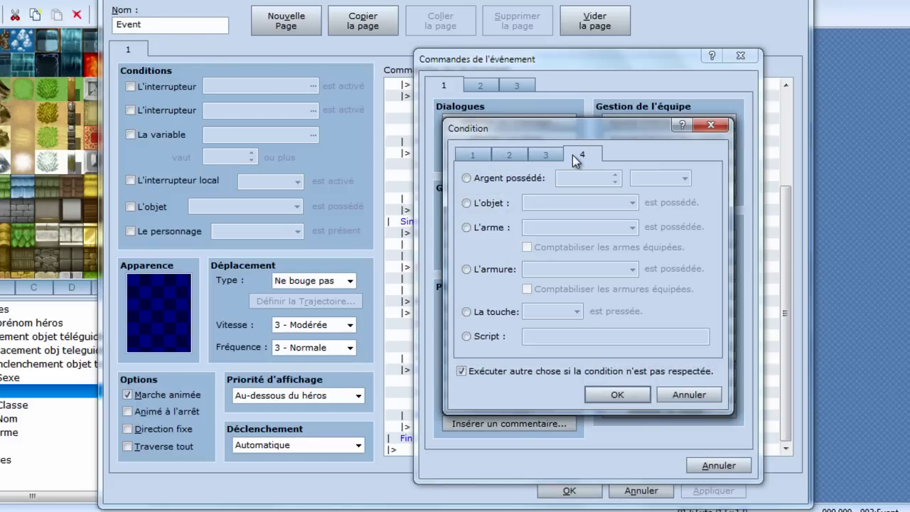
click(482, 316)
click(547, 314)
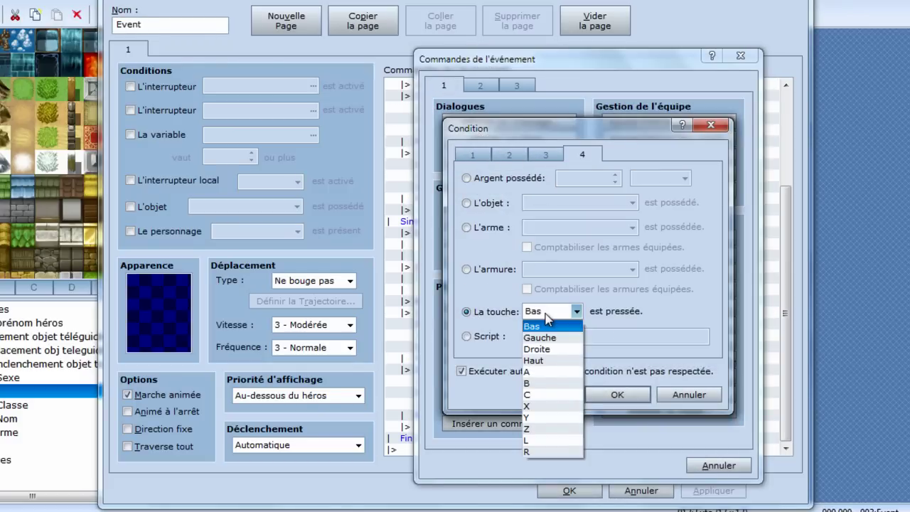
click(538, 396)
click(548, 374)
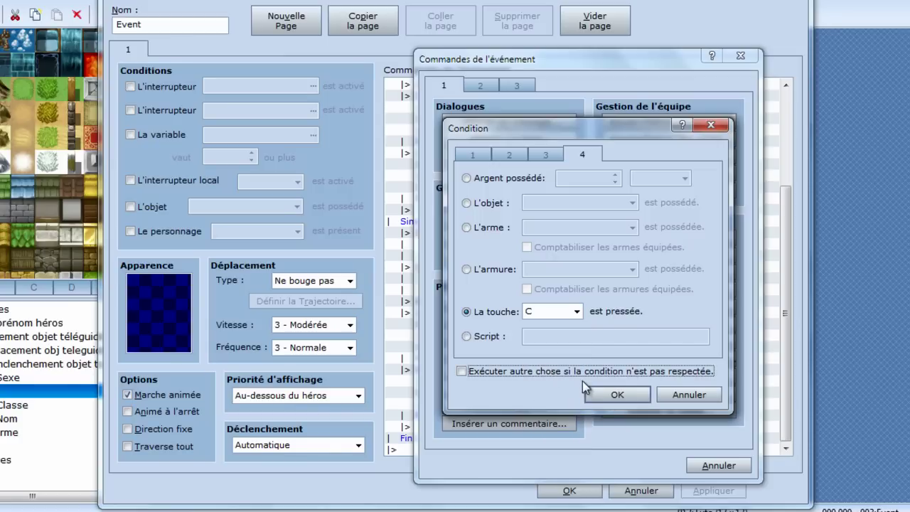
click(593, 393)
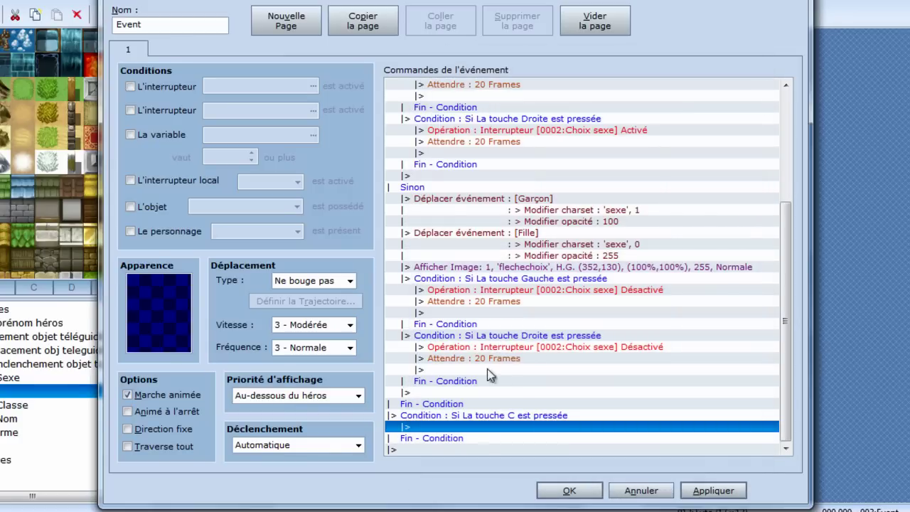
double_click(483, 427)
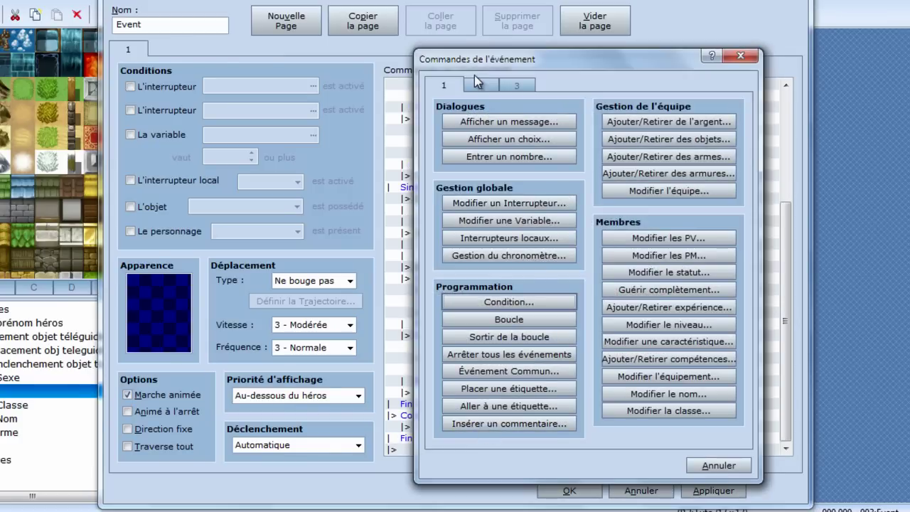
click(484, 122)
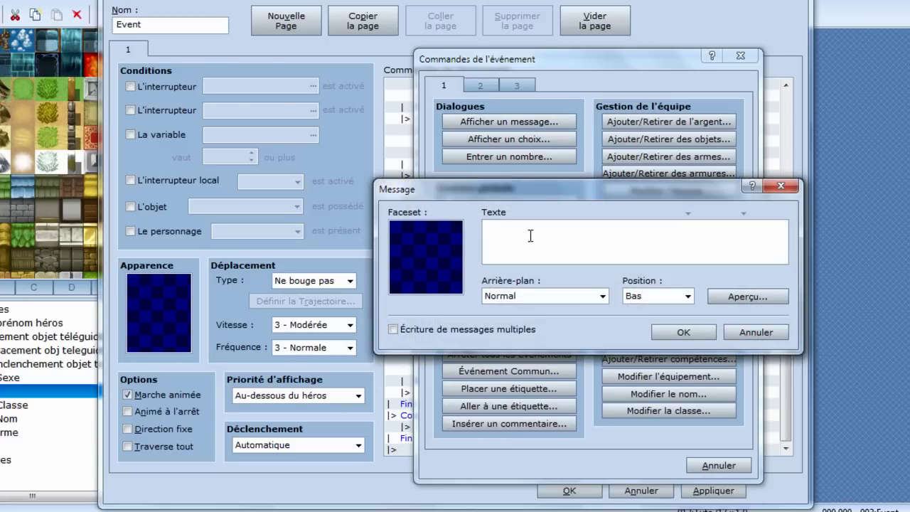
text(a)
key(BackSpace)
text(Êtes-vous sûr de vouloir choisir)
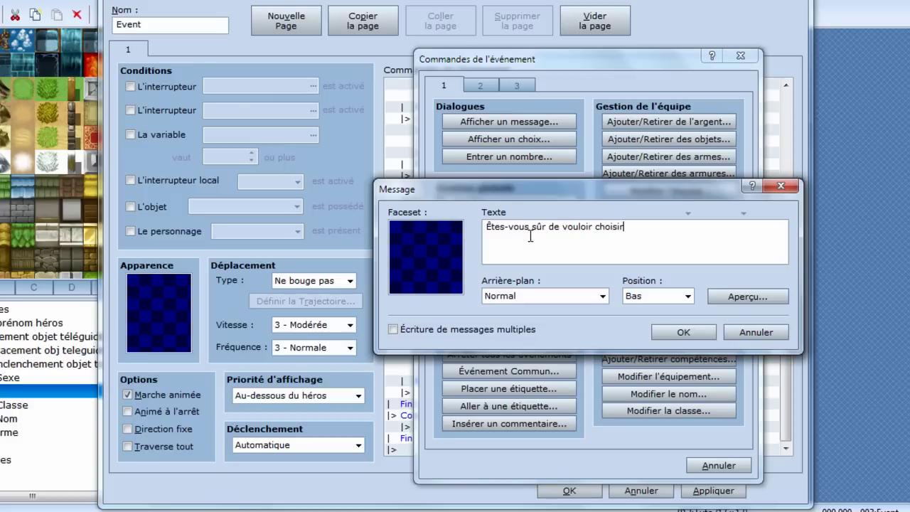
key(BackSpace)
key(BackSpace)
key(BackSpace)
key(BackSpace)
key(BackSpace)
key(BackSpace)
key(BackSpace)
key(BackSpace)
key(BackSpace)
key(BackSpace)
key(BackSpace)
key(BackSpace)
key(BackSpace)
key(BackSpace)
key(BackSpace)
key(BackSpace)
key(BackSpace)
key(BackSpace)
key(BackSpace)
key(BackSpace)
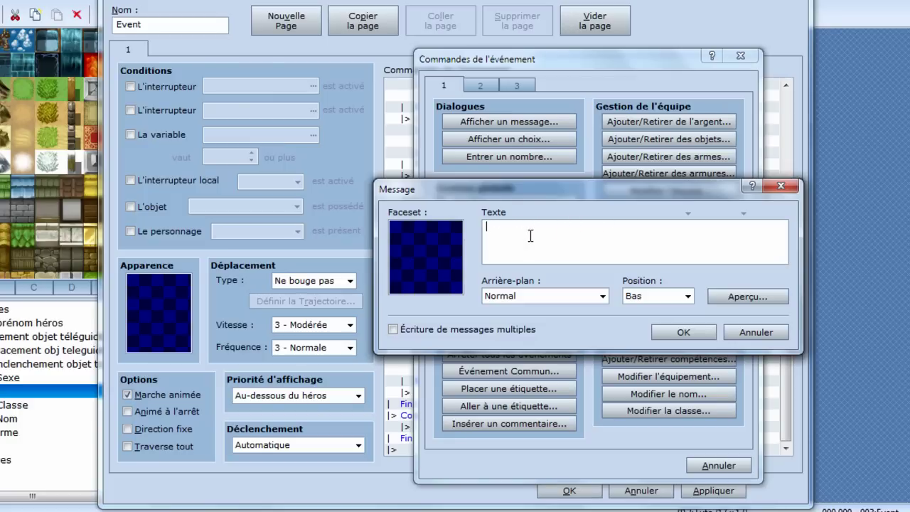
click(754, 332)
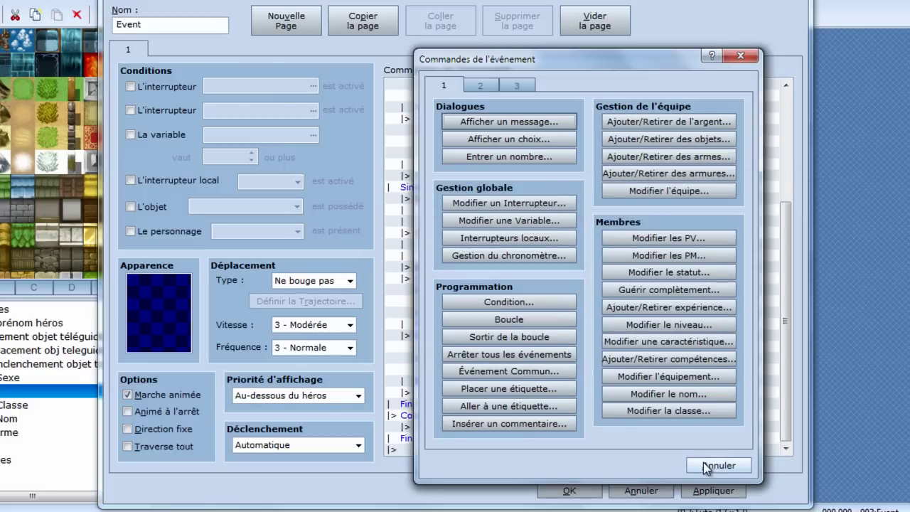
click(711, 463)
Inside the C key condition, add a condition on switch 0002:Choix sexe being Désactivé, keeping the else branch
double_click(450, 426)
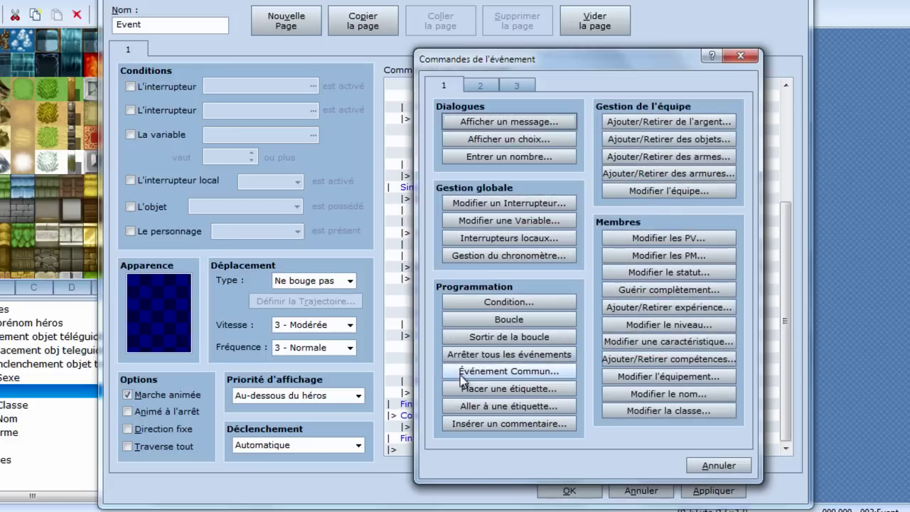
click(515, 303)
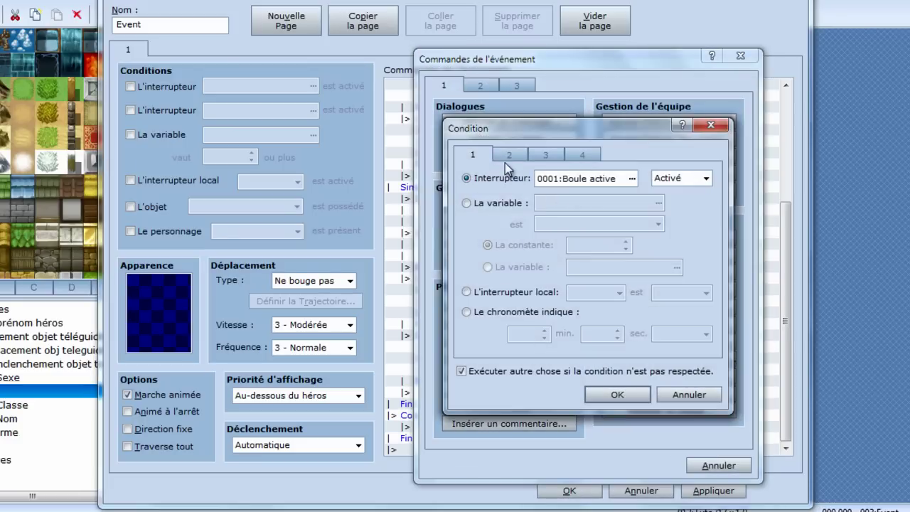
click(559, 179)
click(618, 155)
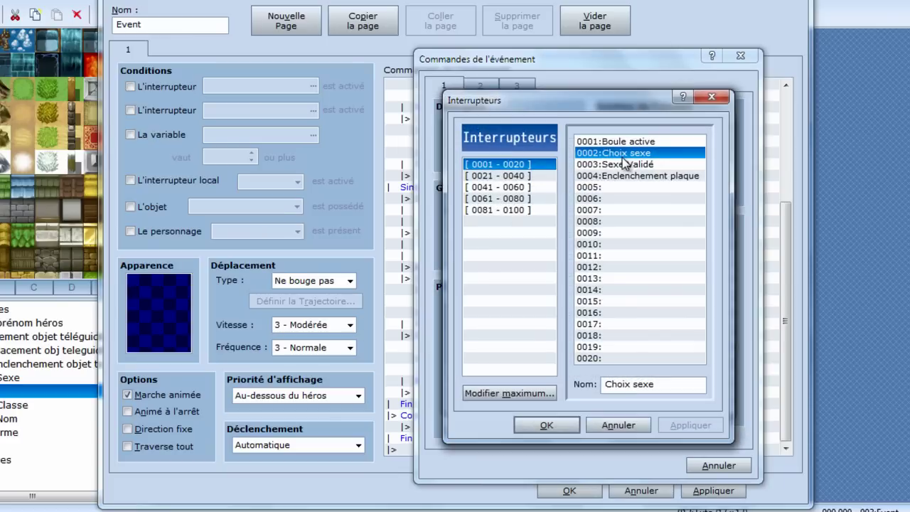
double_click(624, 156)
click(681, 179)
click(667, 208)
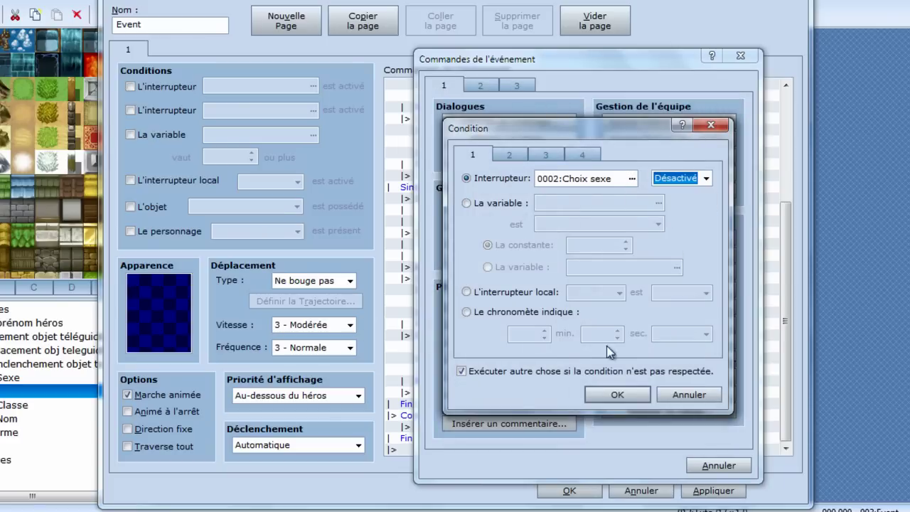
click(616, 395)
Add the message "Voulez-vous vraiment choisir le garçon?" to the Choix sexe Désactivé branch
double_click(496, 377)
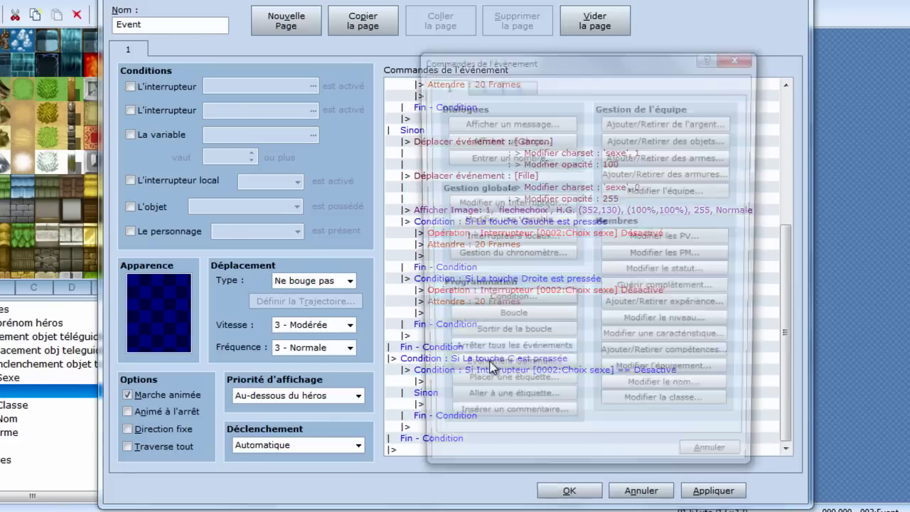
click(486, 122)
text(Vous)
text(:ez)
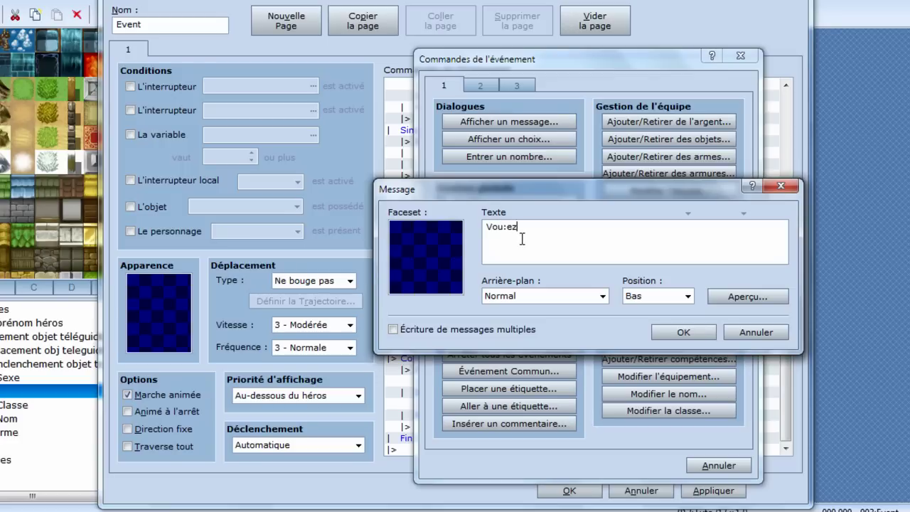
text(lez-vous vraiment chois)
text(arçon?)
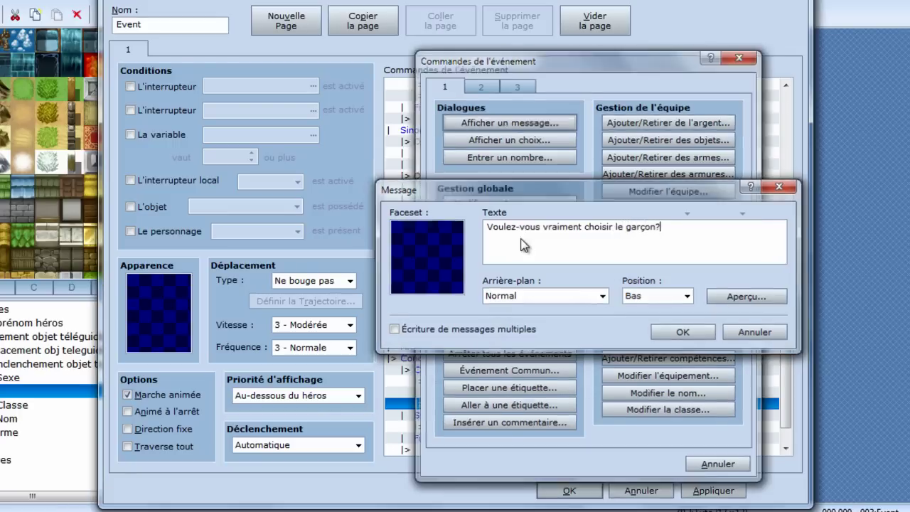
key(Return)
Copy the garçon confirmation message into the Sinon branch of the Choix sexe condition
click(538, 381)
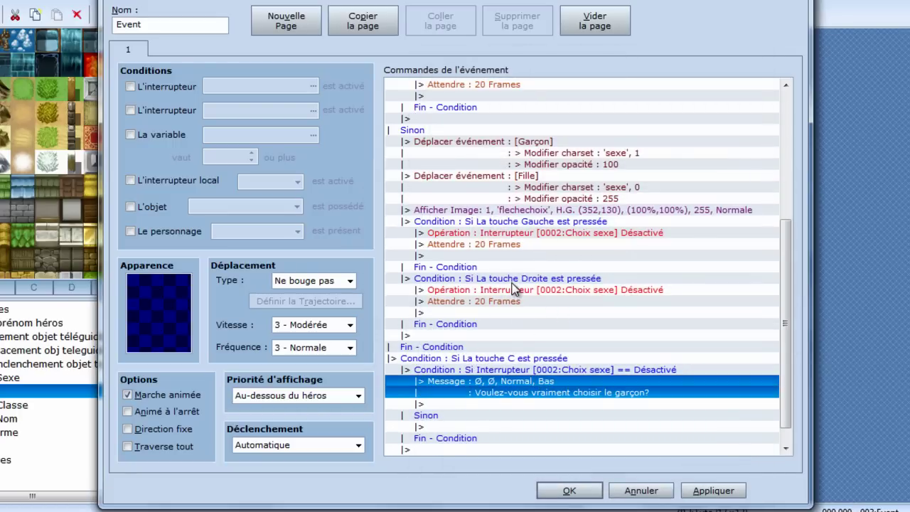
scroll(512, 299, down, 1)
key(ctrl+c)
click(462, 405)
key(ctrl+v)
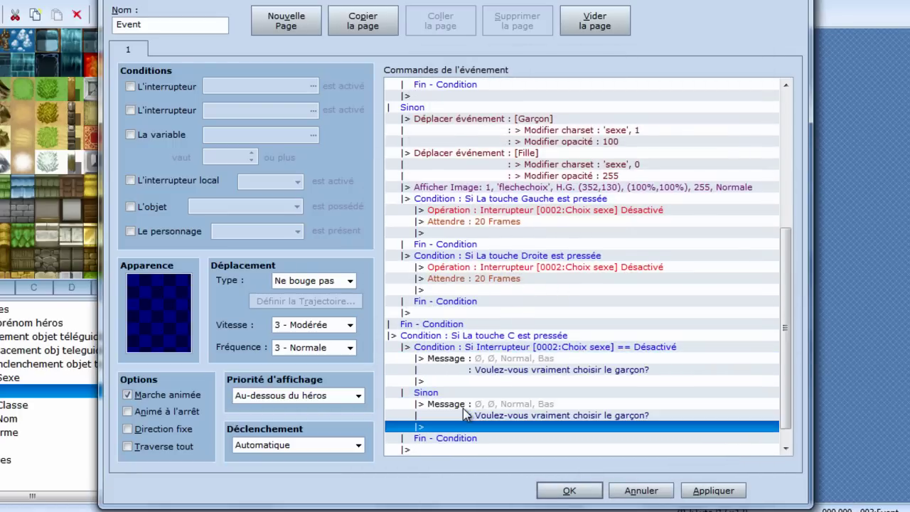
Change the Sinon branch's message to "Voulez-vous vraiment choisir la fille?"
double_click(487, 405)
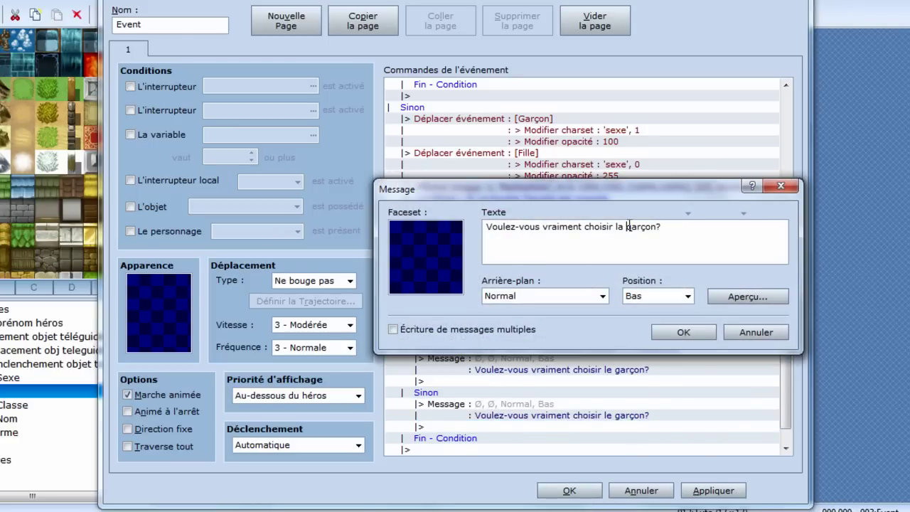
key(Delete)
key(Delete)
key(Delete)
key(Delete)
key(Delete)
key(Delete)
key(Delete)
text(f)
key(Return)
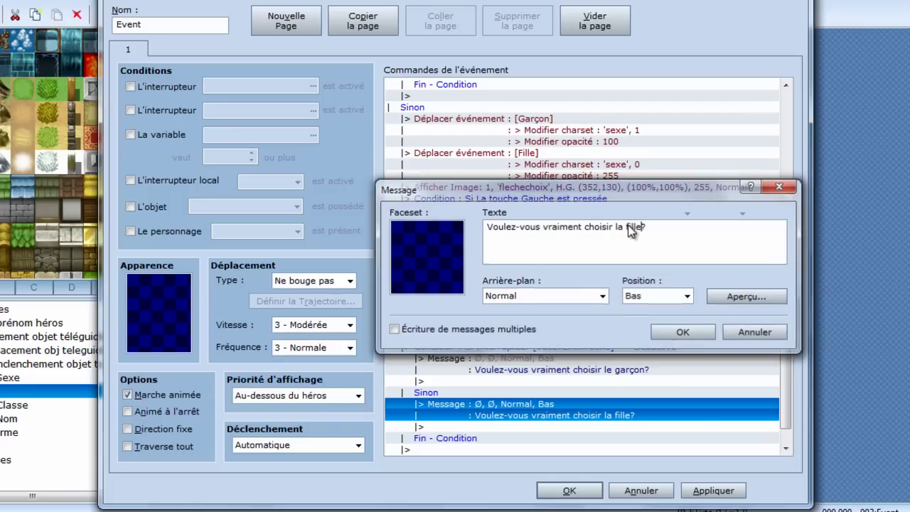
Insert an Oui/Non choice below the garçon confirmation message
scroll(607, 260, down, 1)
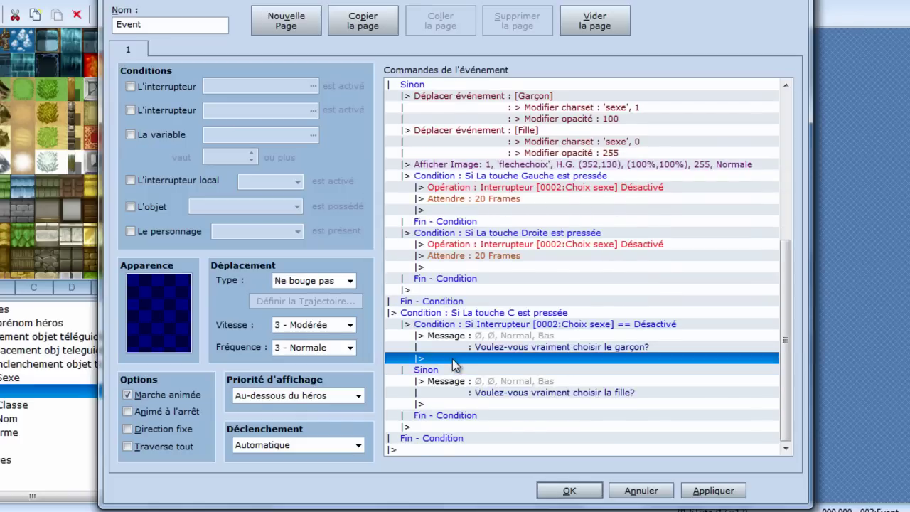
double_click(452, 359)
click(485, 139)
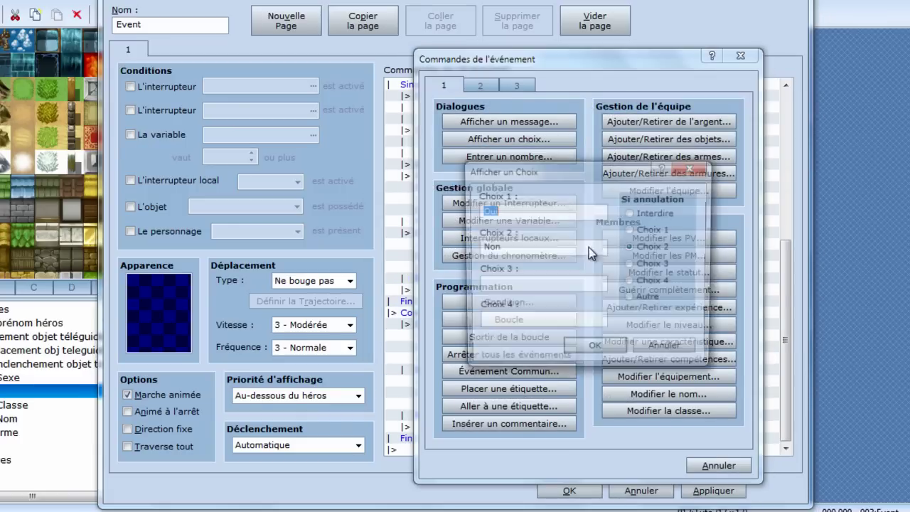
click(595, 352)
Insert an Oui/Non choice below the fille confirmation message, with cancelling set to Choix 2
click(484, 405)
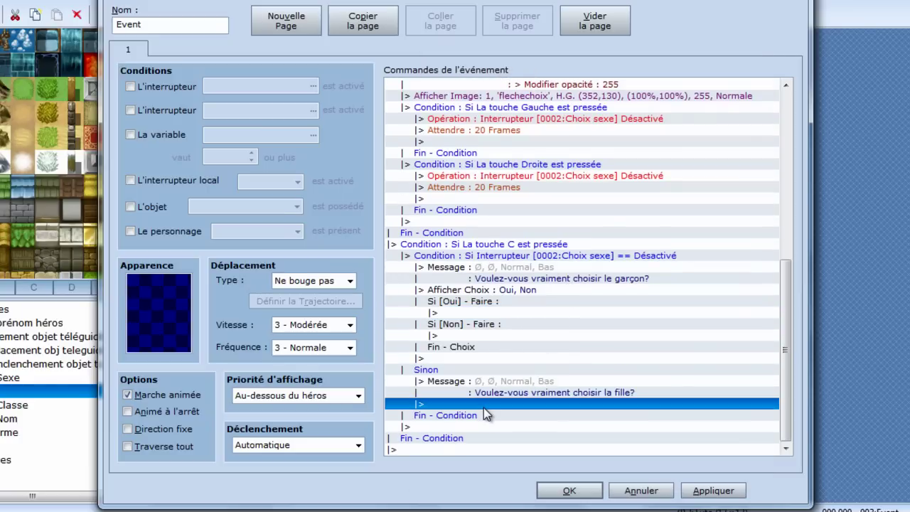
double_click(494, 404)
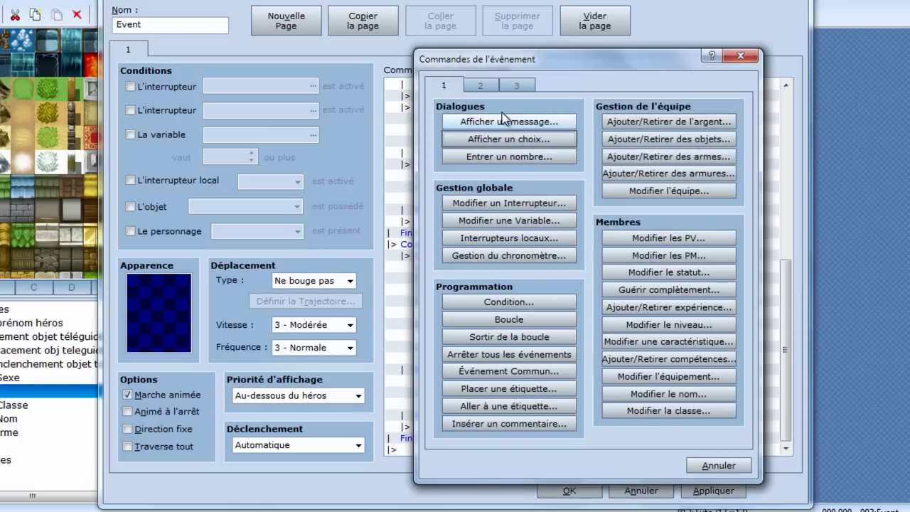
click(491, 86)
click(458, 89)
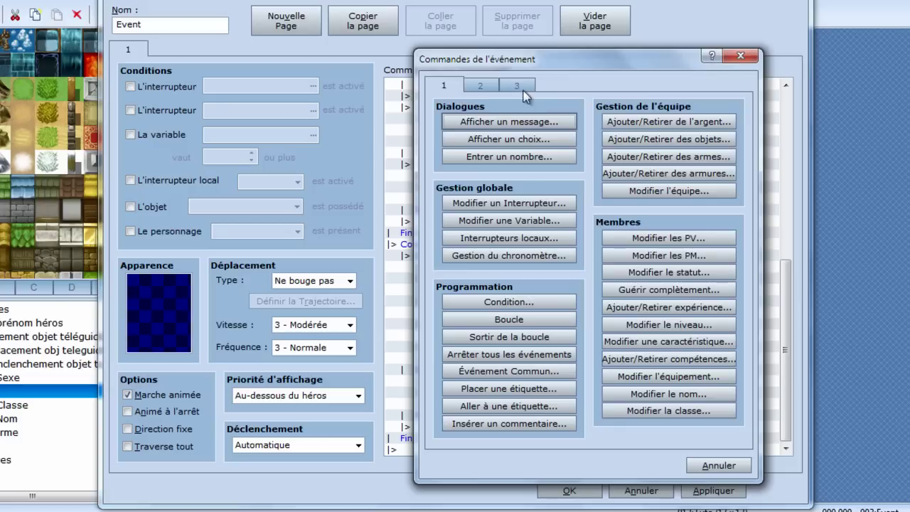
click(503, 138)
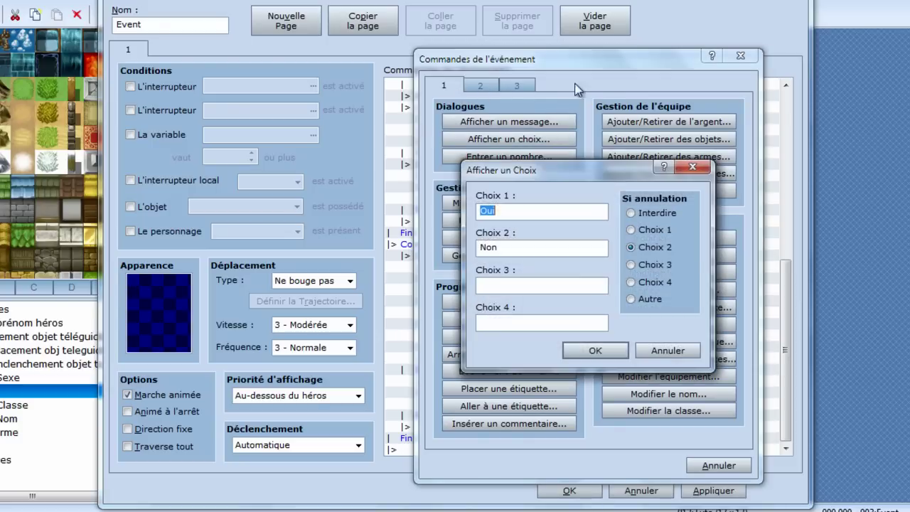
click(594, 350)
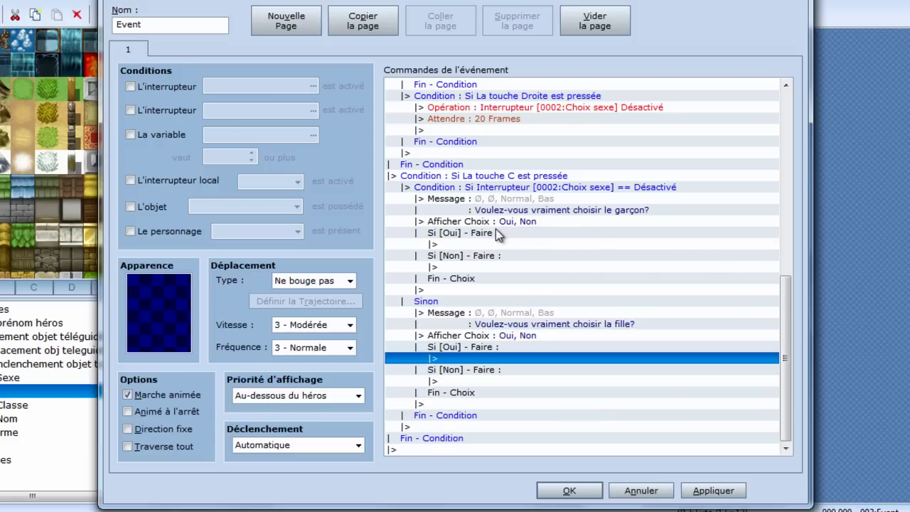
double_click(484, 244)
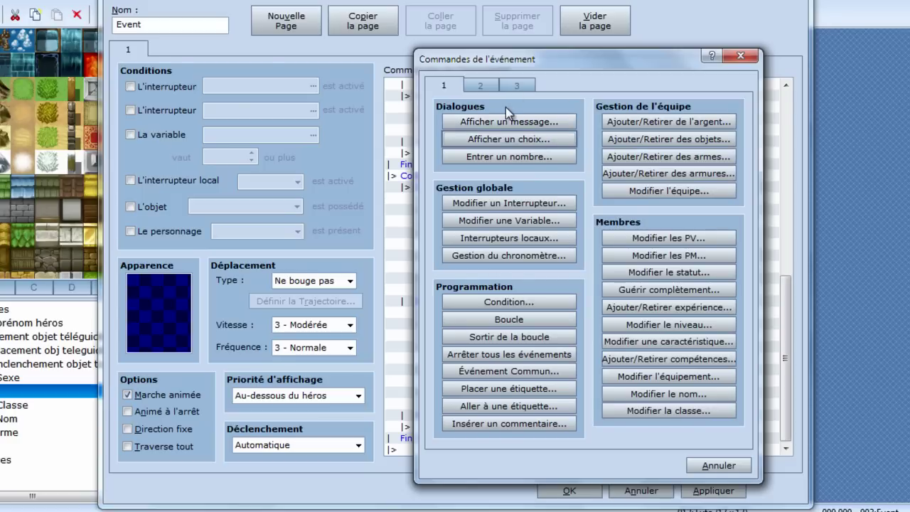
click(476, 85)
click(455, 87)
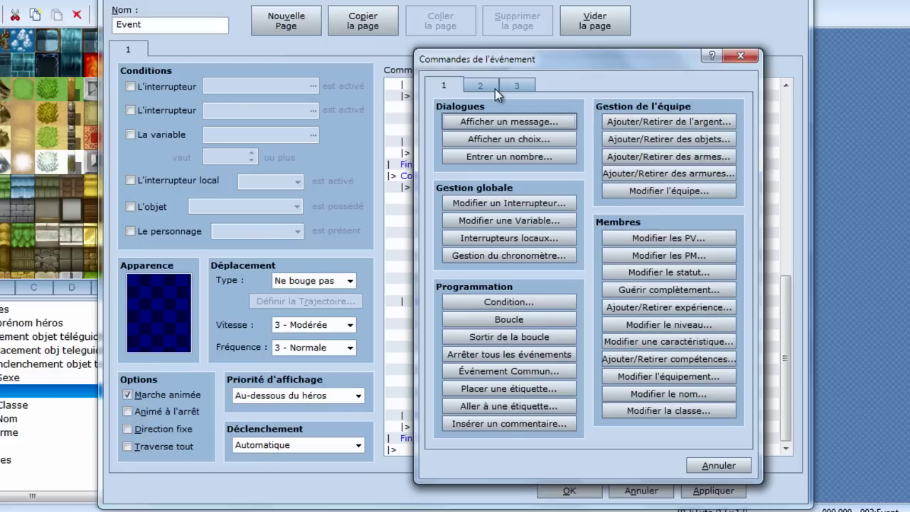
click(515, 86)
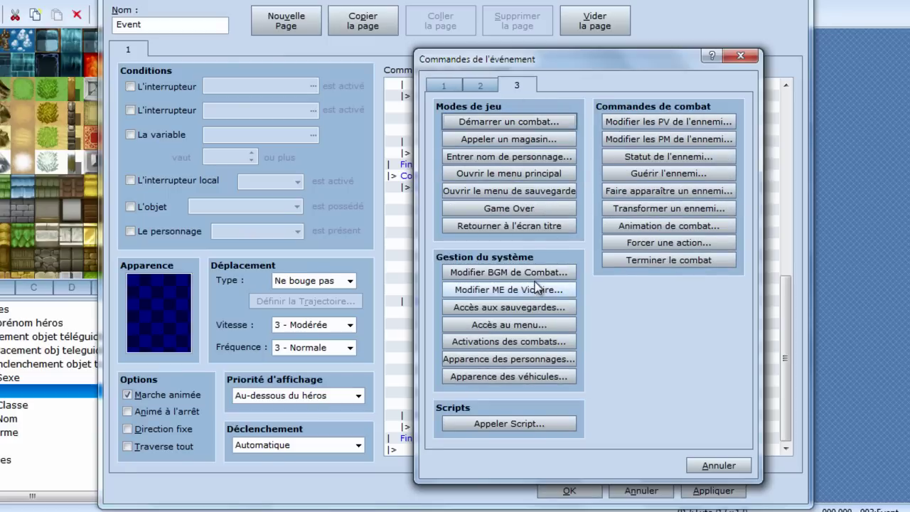
click(526, 361)
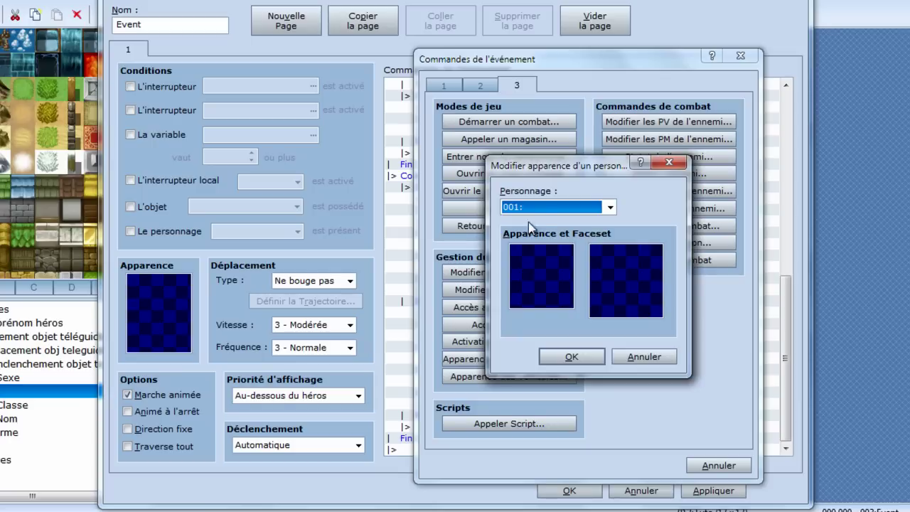
click(583, 207)
click(583, 206)
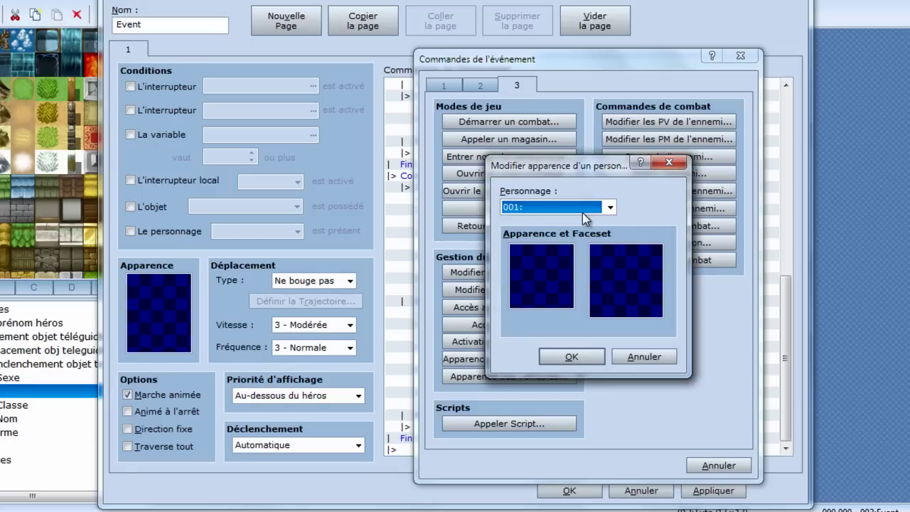
double_click(541, 257)
click(410, 158)
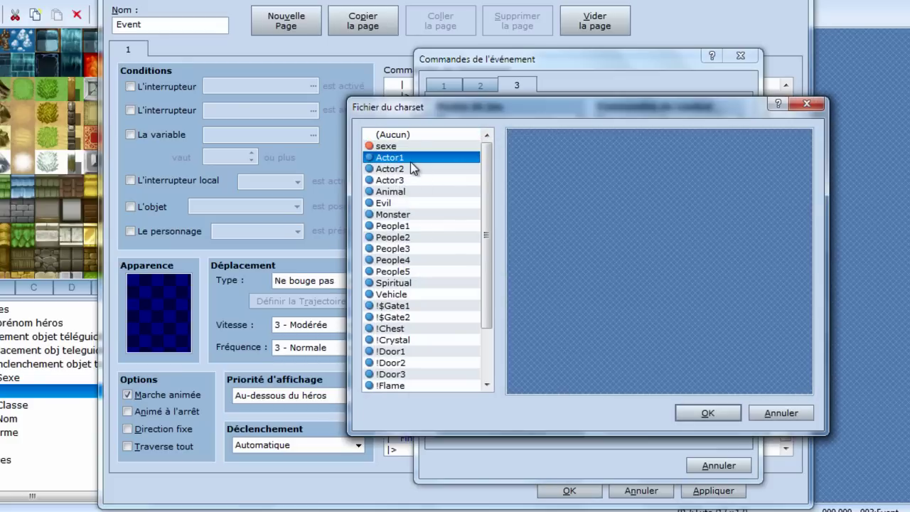
click(620, 171)
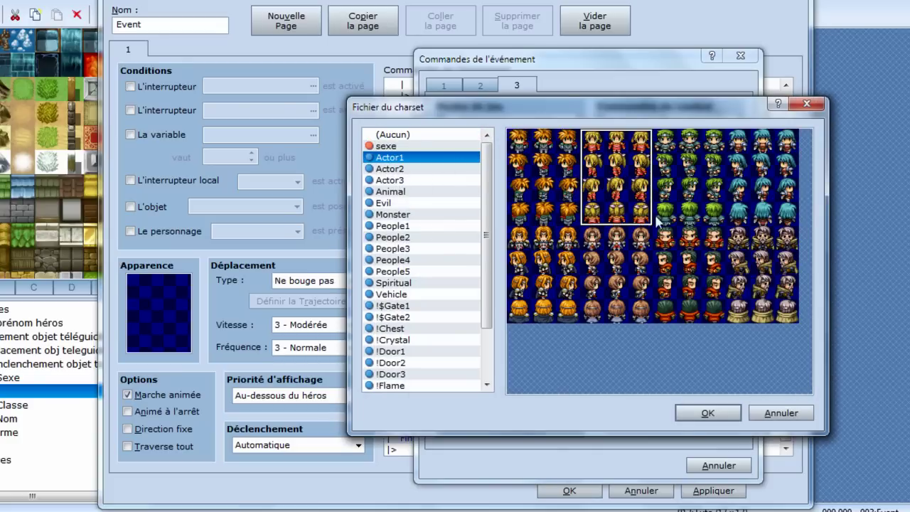
click(774, 417)
click(645, 362)
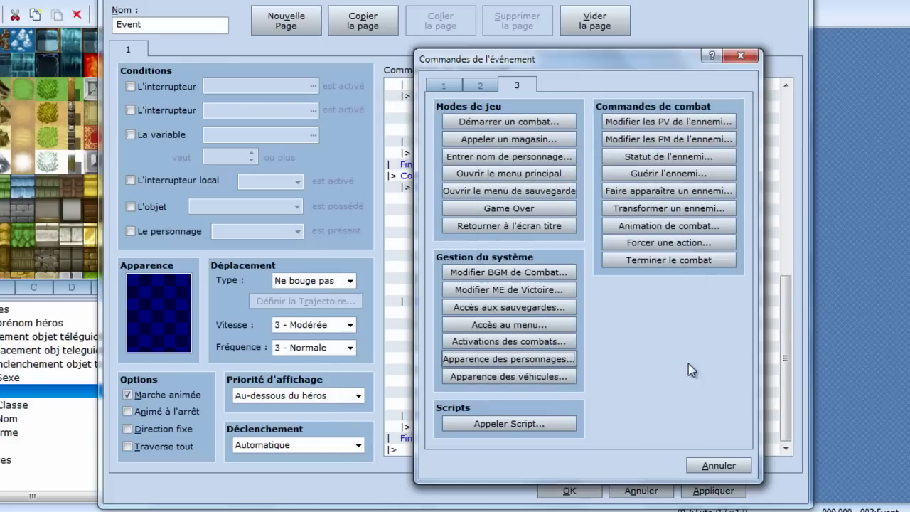
click(712, 465)
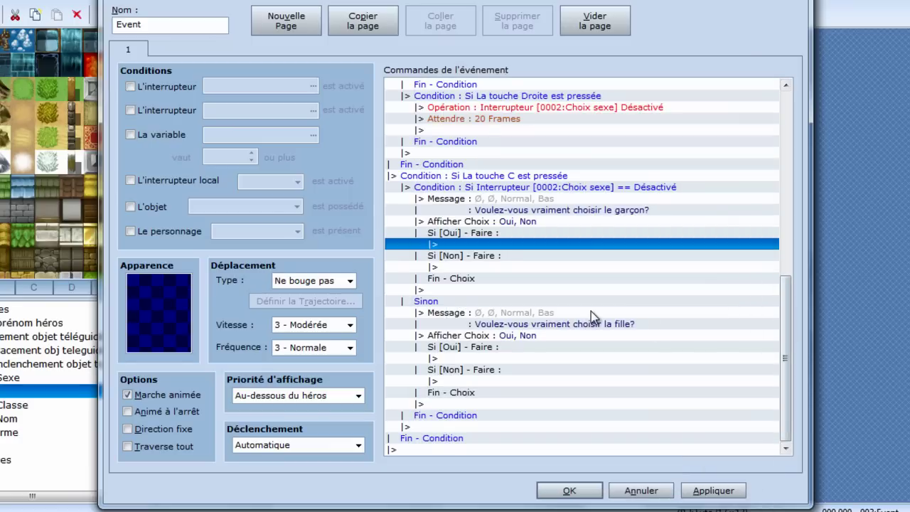
Turn on the switch 0003:Sexe Validé in the Oui branch of the garçon confirmation choice
double_click(468, 245)
click(445, 86)
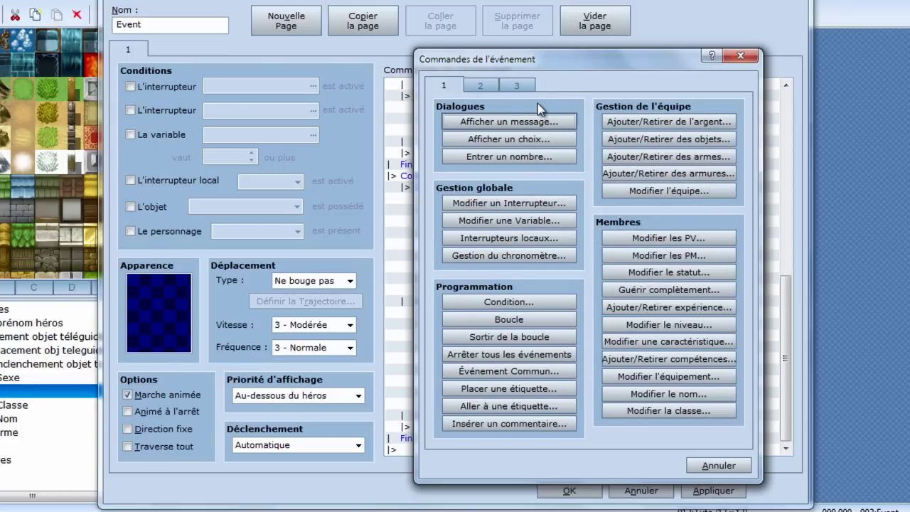
click(510, 202)
click(573, 232)
click(630, 165)
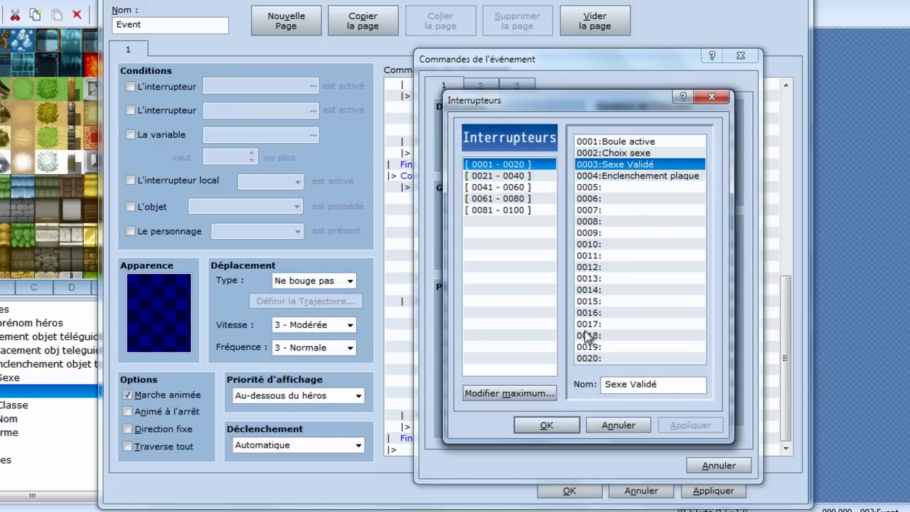
click(547, 425)
click(560, 338)
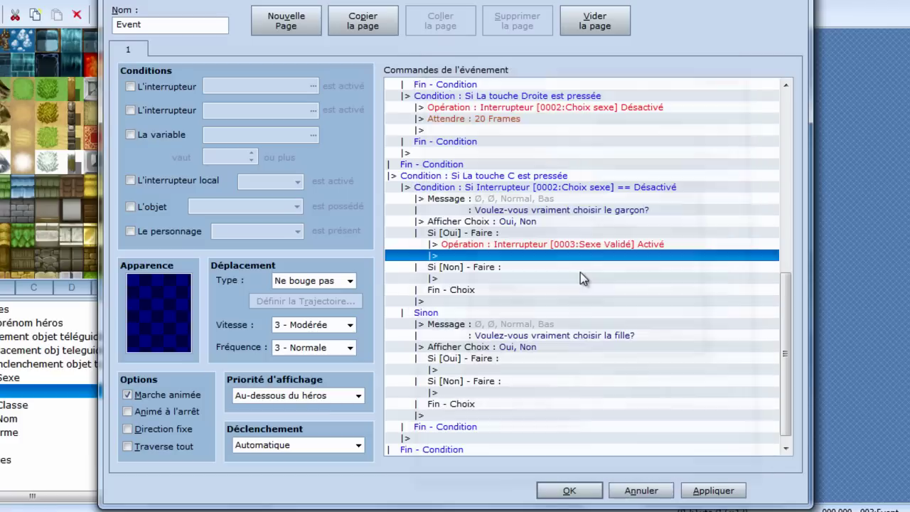
Copy the Sexe Validé switch operation into the Oui branch of the fille confirmation choice
click(493, 235)
click(491, 358)
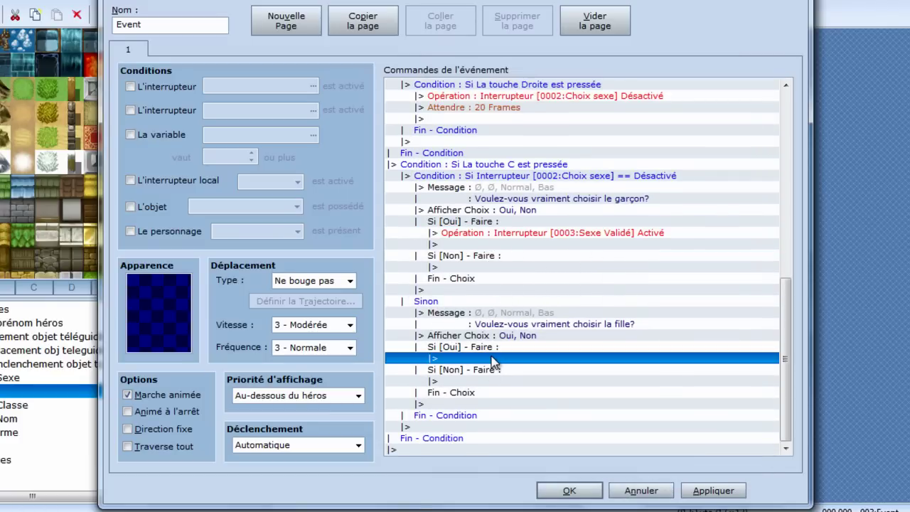
key(ctrl+v)
scroll(517, 327, up, 12)
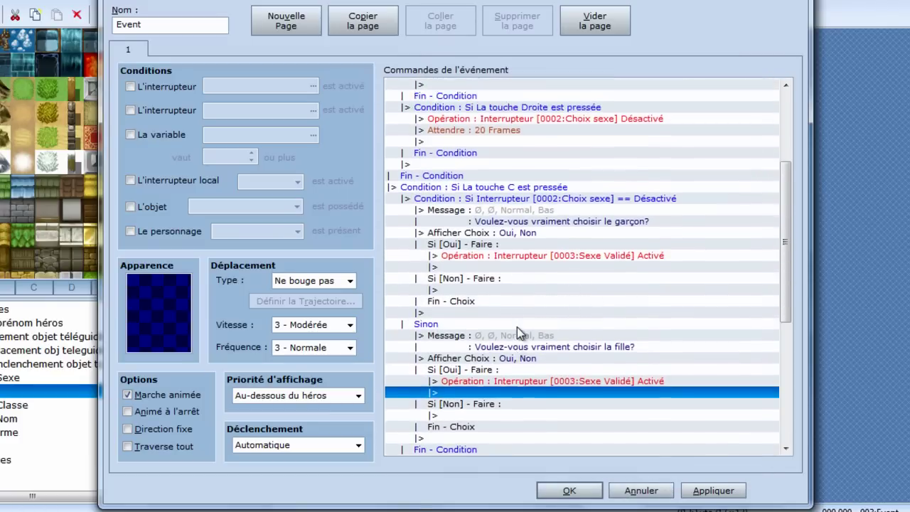
scroll(517, 327, down, 12)
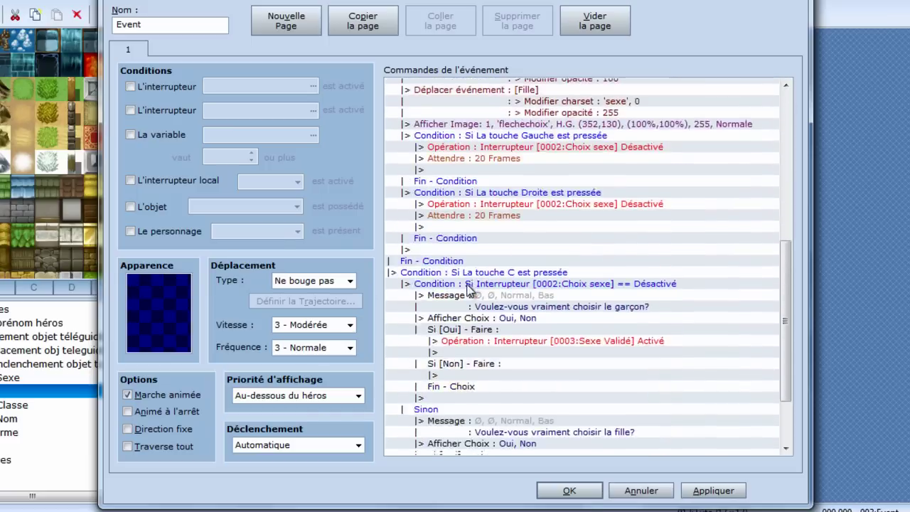
Add a new event page conditioned on the switch 0003:Sexe Validé, with its trigger set to Automatique
click(287, 21)
click(157, 86)
click(223, 88)
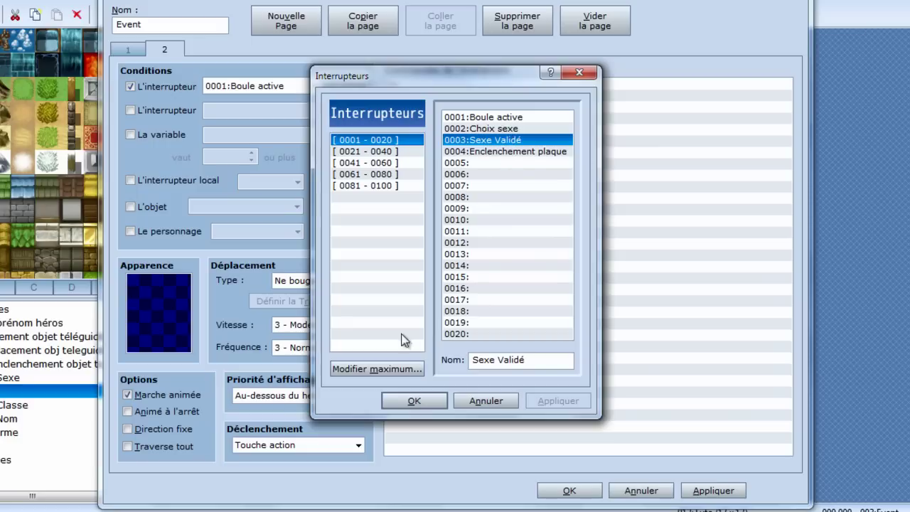
click(394, 403)
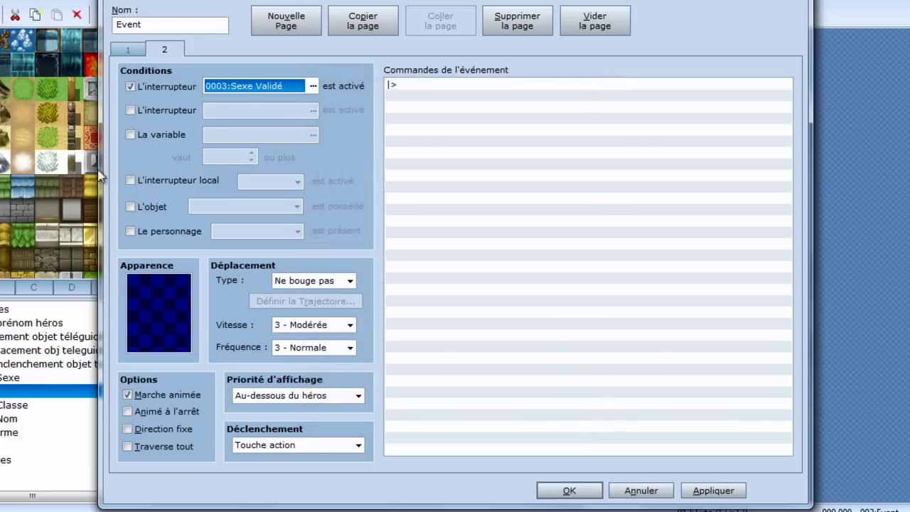
click(442, 84)
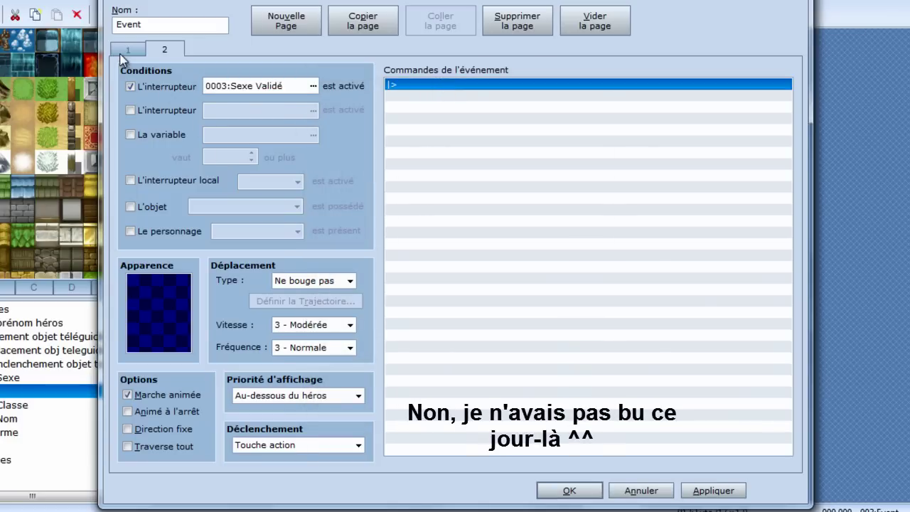
click(331, 446)
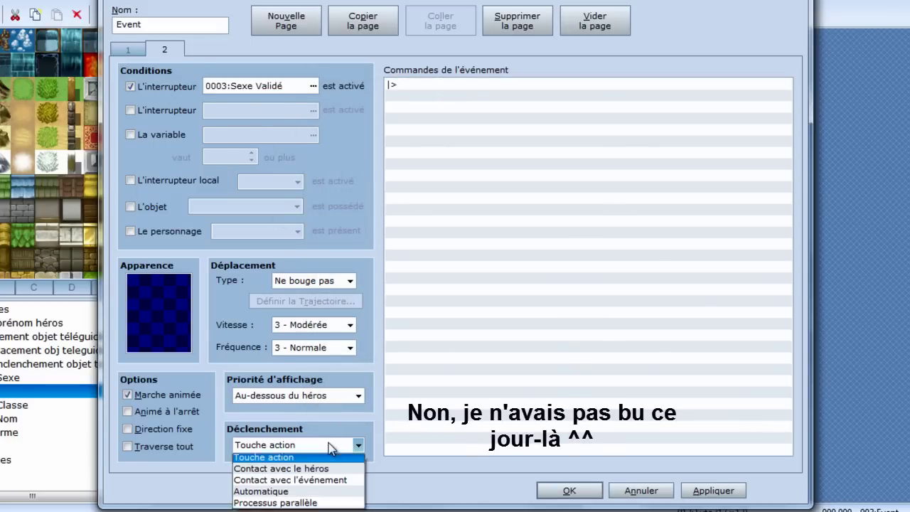
click(306, 475)
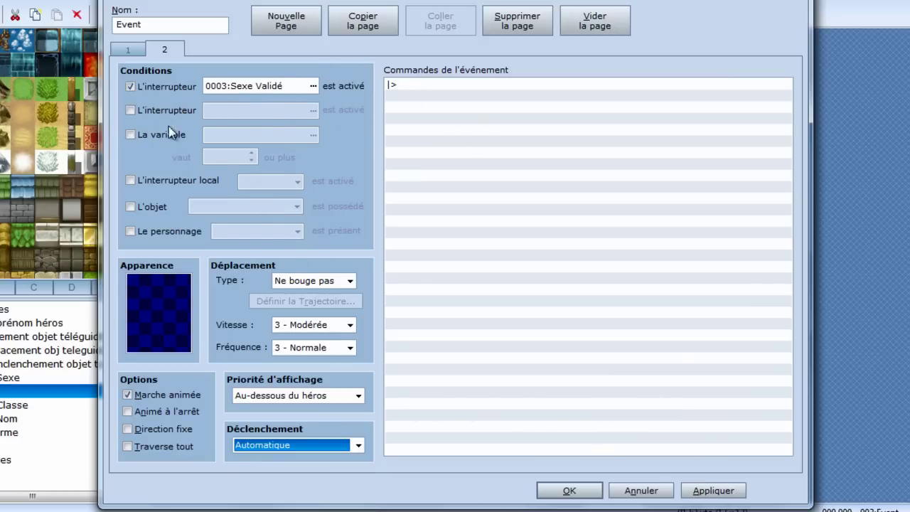
double_click(396, 83)
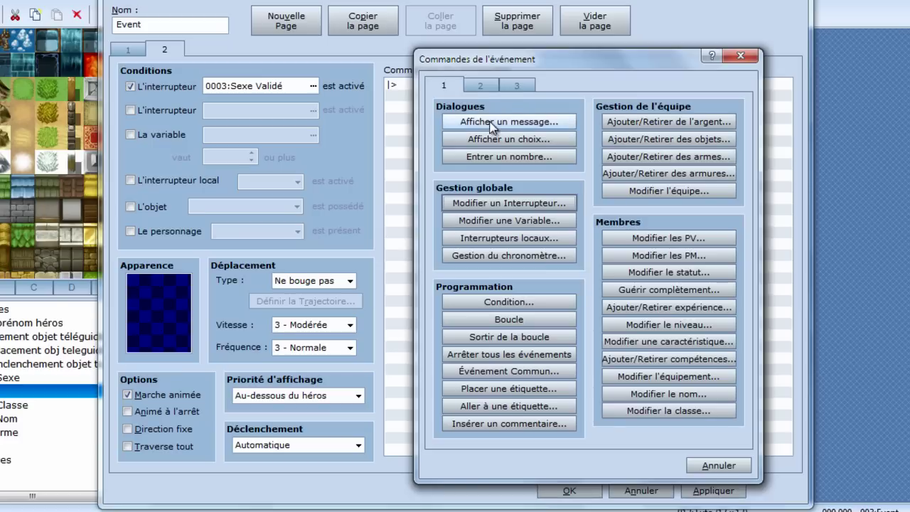
click(479, 86)
click(479, 122)
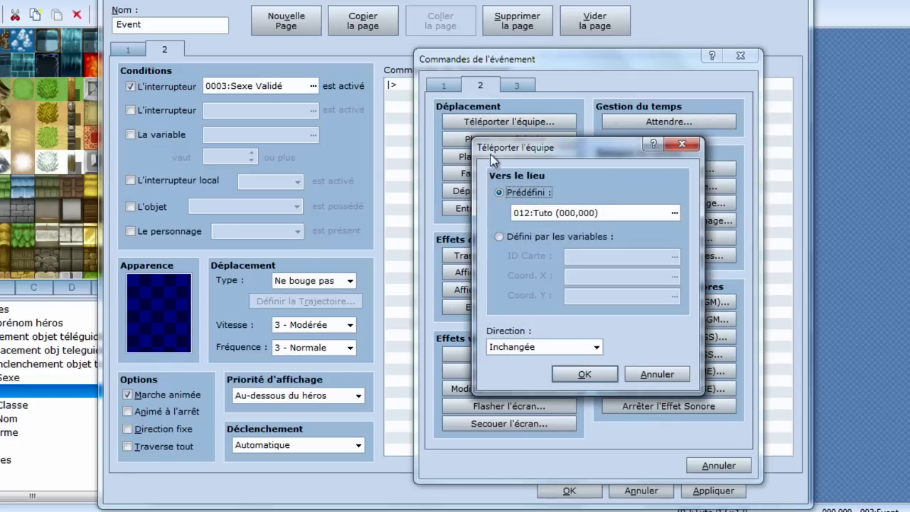
click(700, 149)
click(741, 57)
click(128, 49)
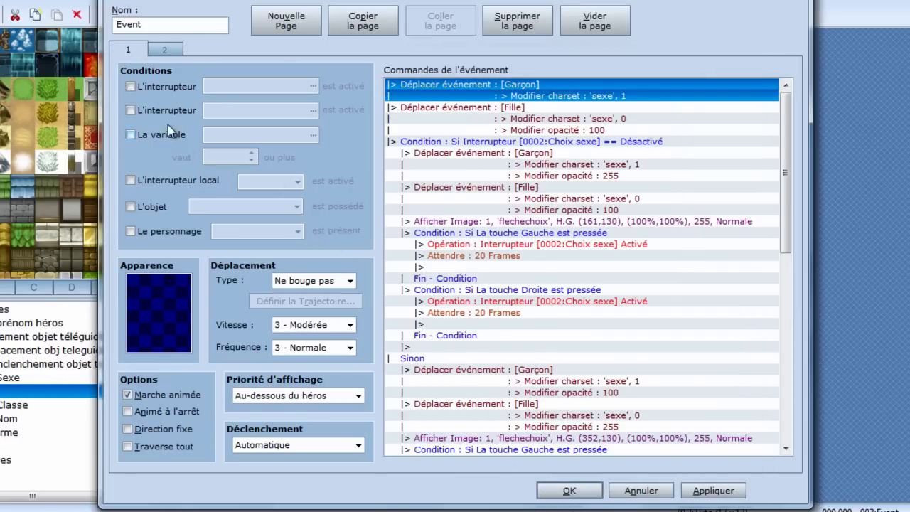
click(160, 49)
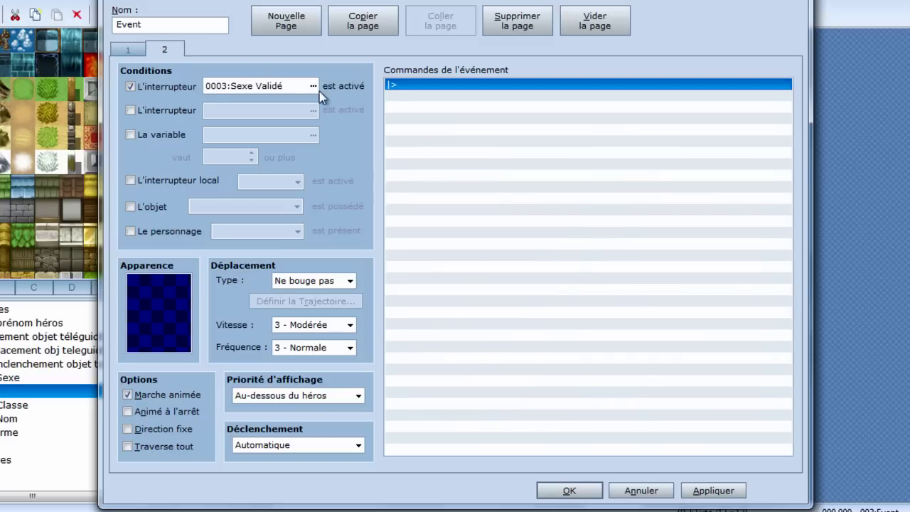
Insert a condition on page 2 that checks whether switch 0002:Choix sexe is Désactivé, including a Sinon branch
double_click(431, 85)
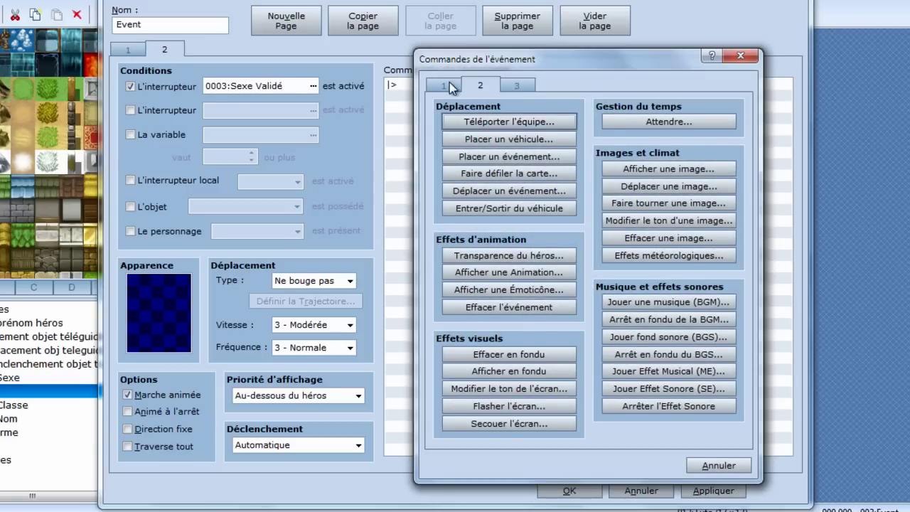
click(448, 85)
click(516, 305)
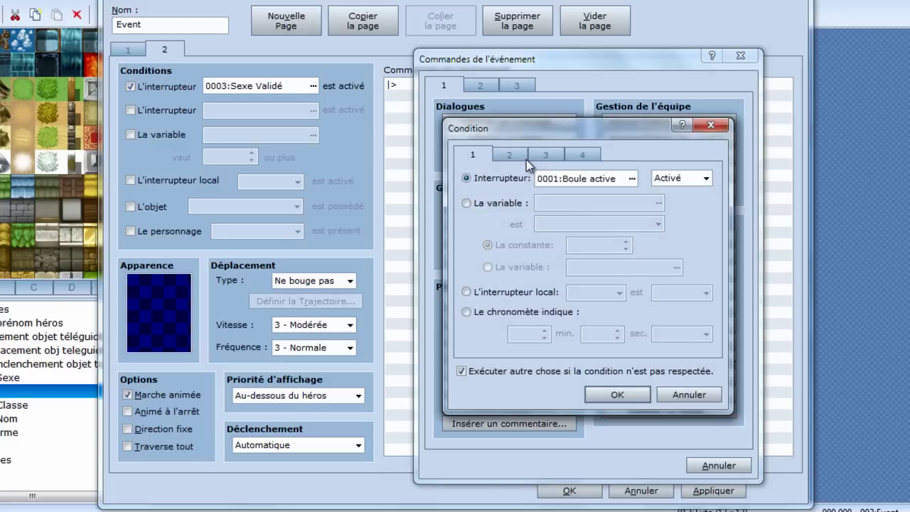
click(557, 181)
double_click(602, 183)
click(613, 164)
click(613, 153)
click(550, 421)
click(681, 179)
click(672, 192)
click(680, 179)
click(680, 204)
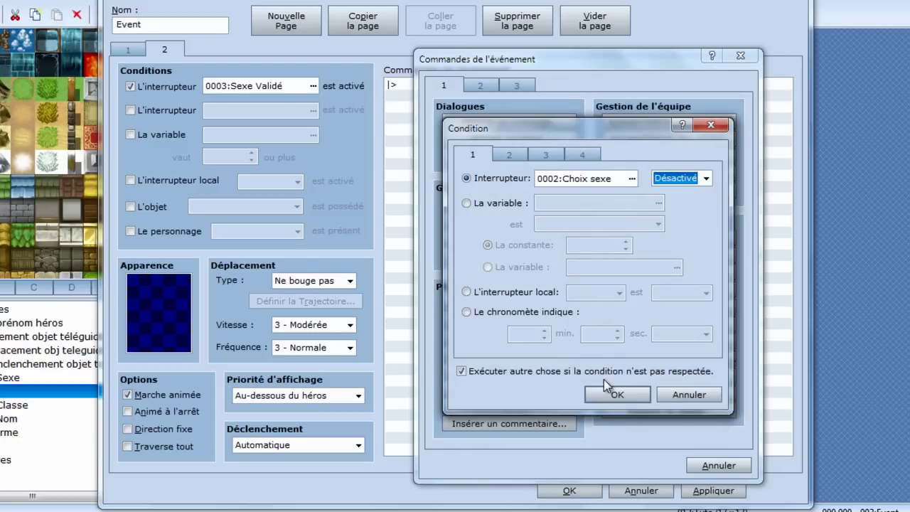
click(610, 393)
In the Désactivé branch, change character 001's appearance to the boy sprite of the sexe charset (index 1), without a faceset
double_click(452, 95)
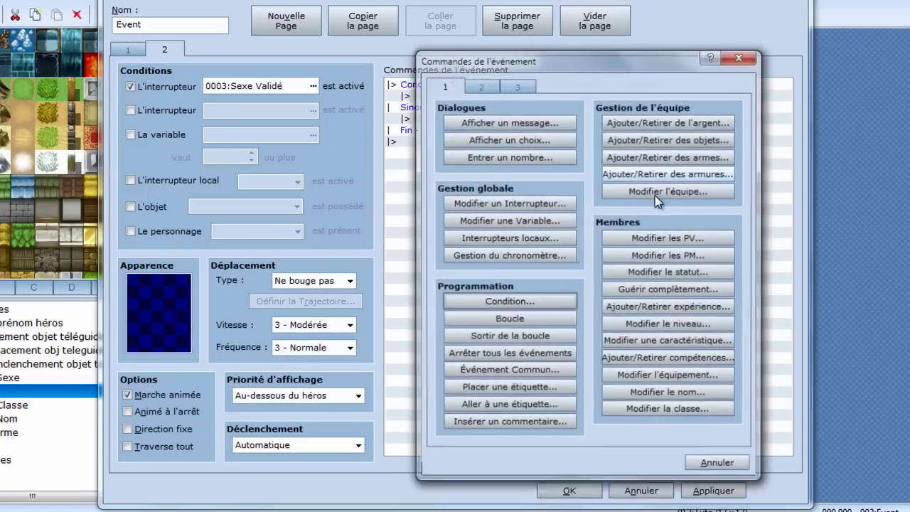
click(517, 86)
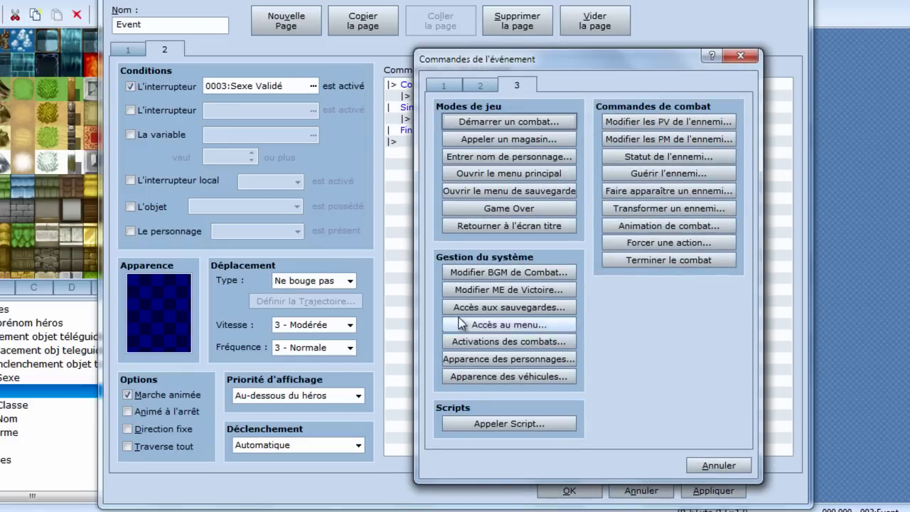
click(484, 359)
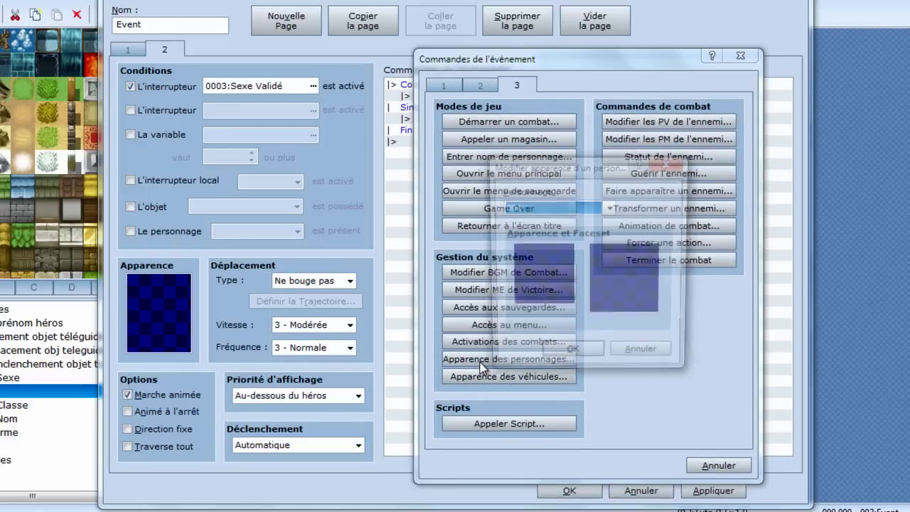
double_click(532, 278)
click(391, 148)
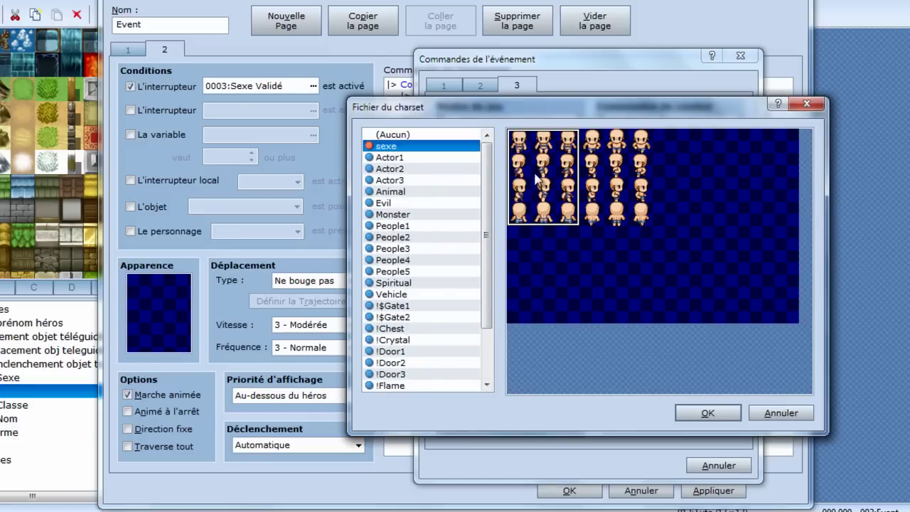
key(Return)
click(576, 356)
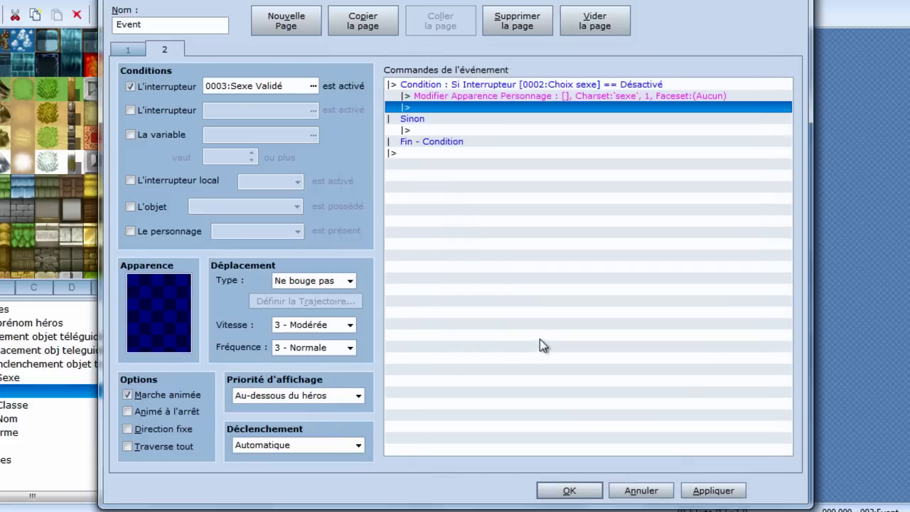
Copy the appearance change into the Sinon branch and switch its sprite to the girl of the sexe charset (index 0)
click(483, 141)
click(483, 131)
key(ctrl+v)
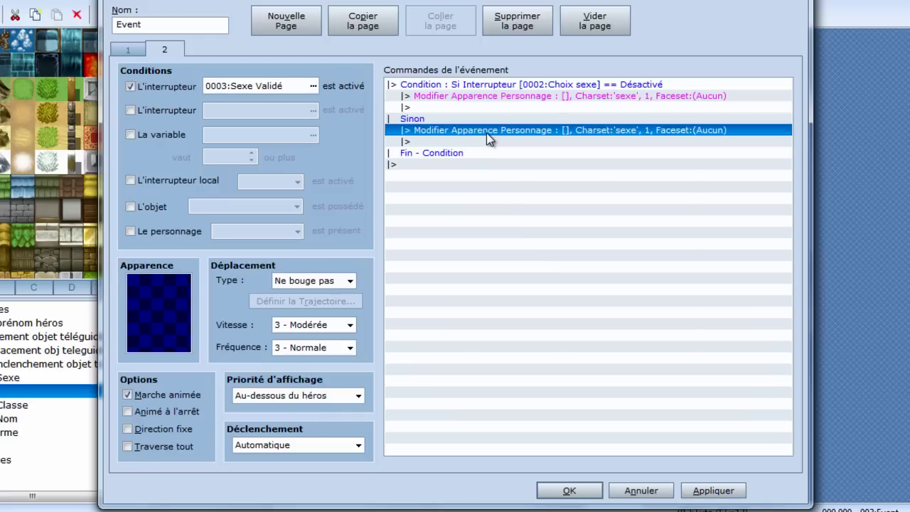
double_click(484, 131)
double_click(547, 277)
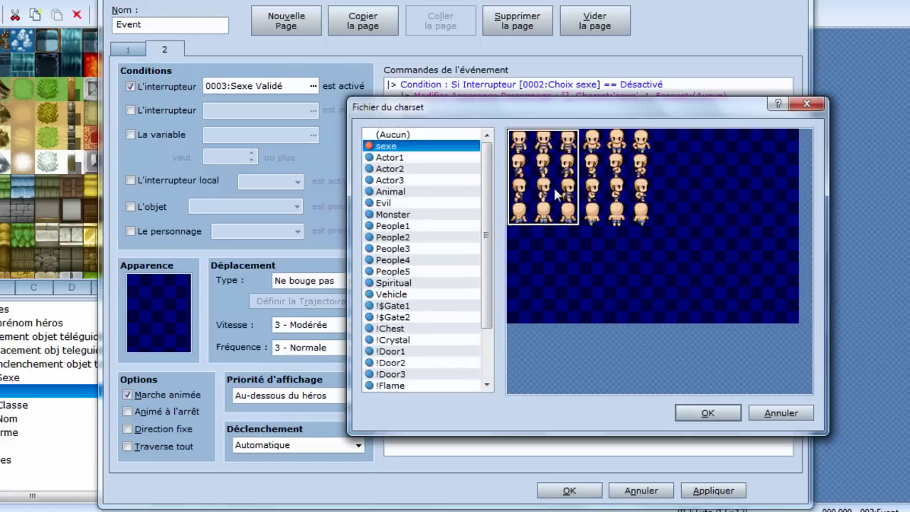
key(Return)
click(572, 357)
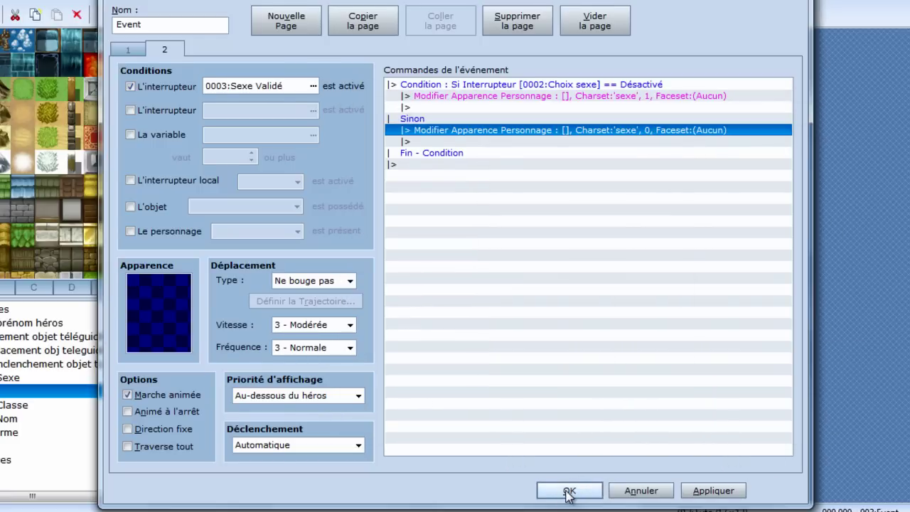
Confirm the event edits and playtest the map, alternating the selection repeatedly between the boy and the girl
click(569, 490)
key(F9)
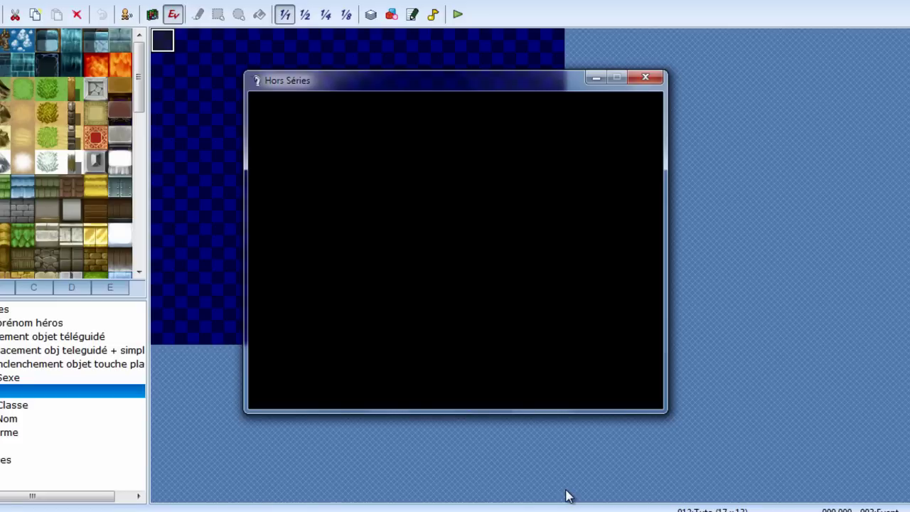
key(Right)
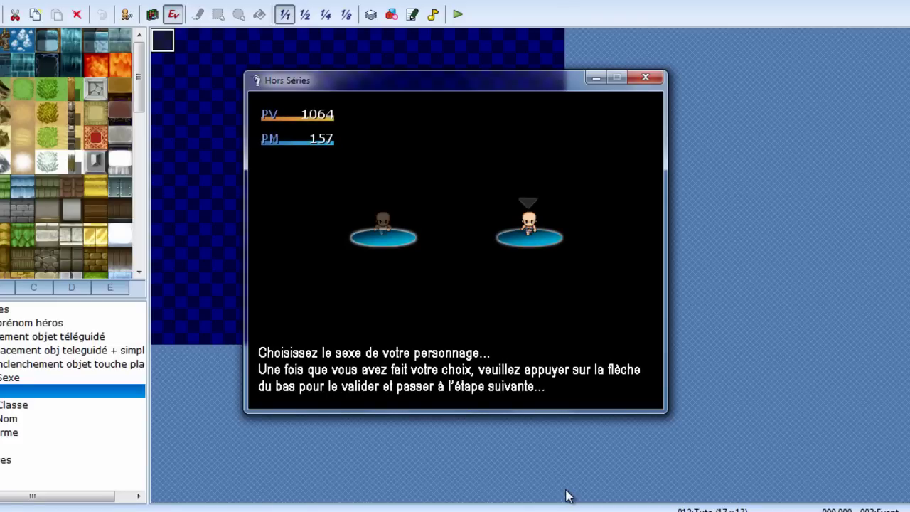
key(Left)
key(Right)
key(Left)
key(Right)
key(Left)
key(Right)
key(Left)
key(Right)
key(Left)
key(Right)
key(Left)
key(Right)
key(Left)
key(Right)
key(Left)
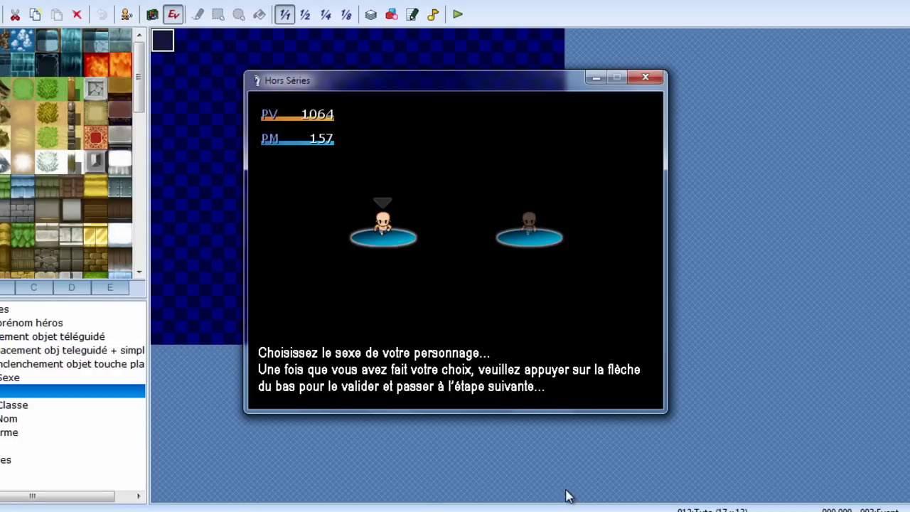
key(Right)
key(Left)
key(Right)
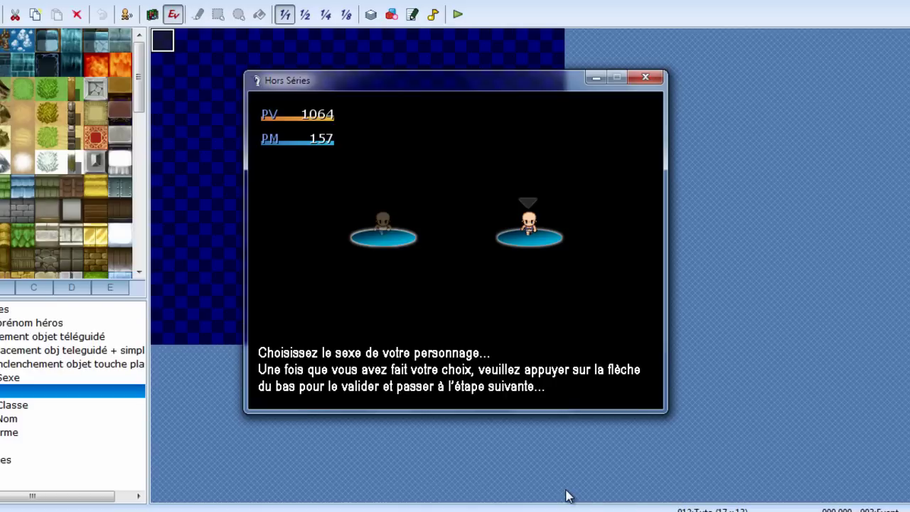
key(Left)
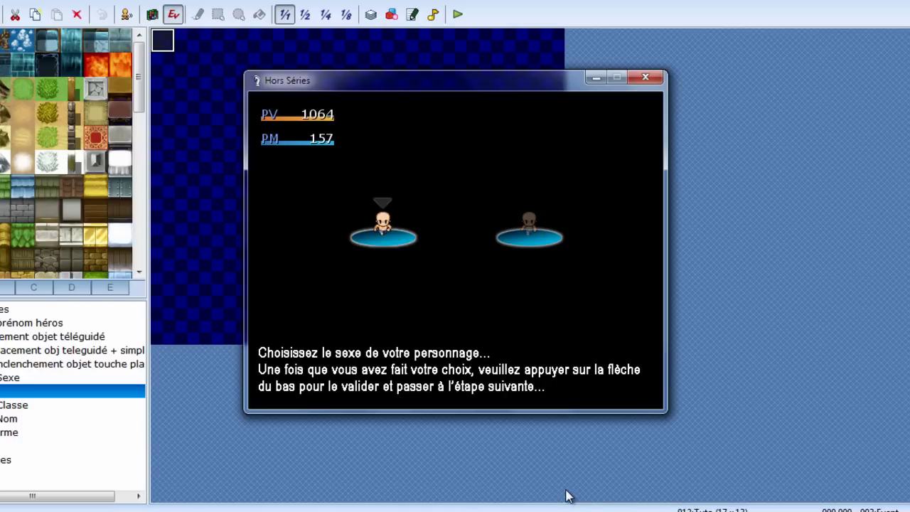
key(Right)
key(Left)
key(Right)
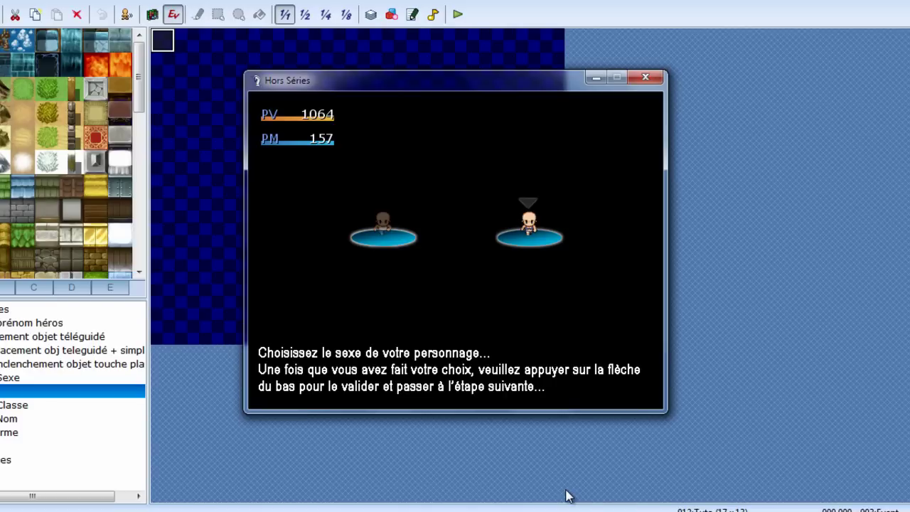
key(Left)
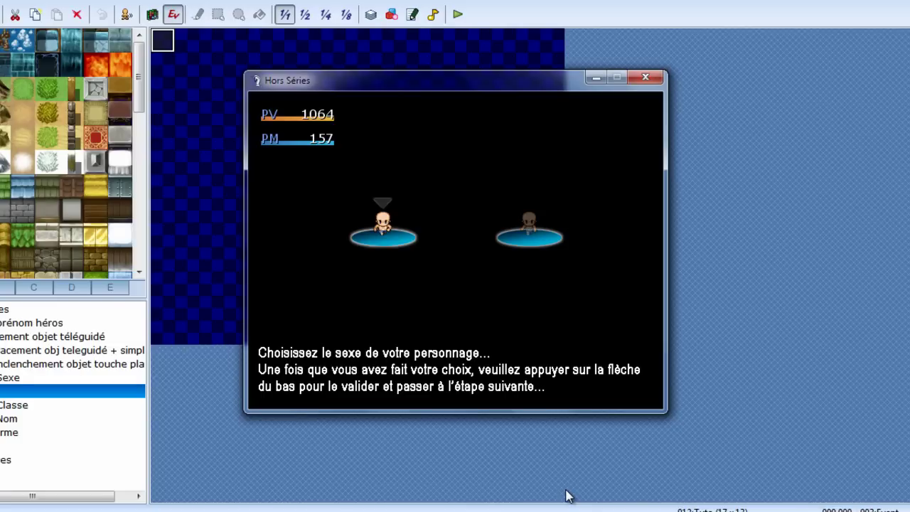
key(Right)
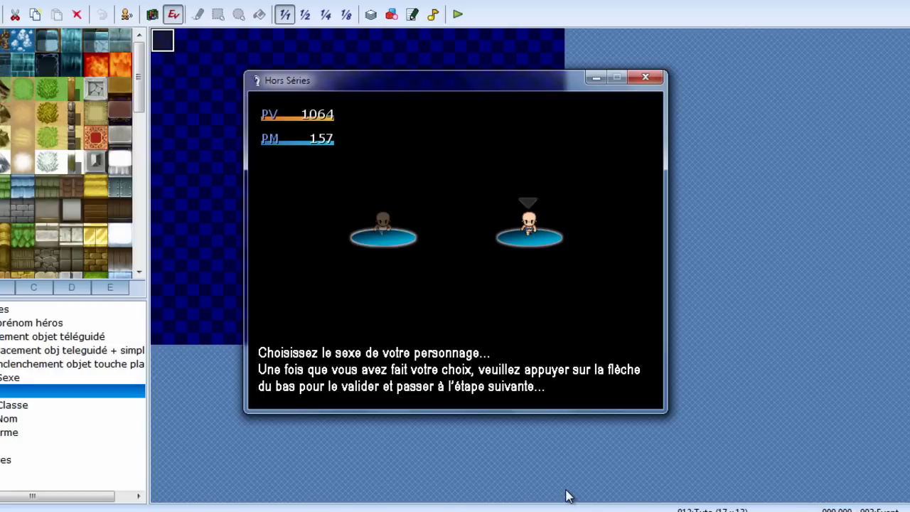
key(Left)
key(Right)
key(Left)
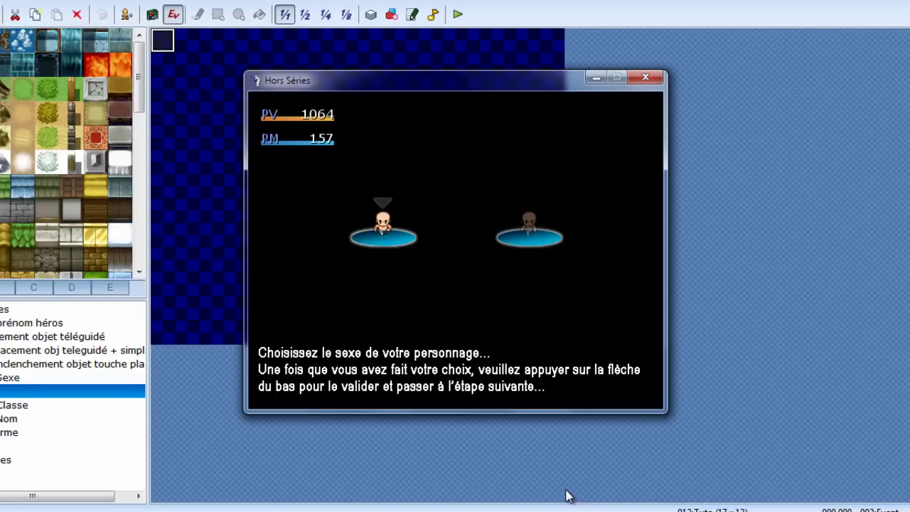
Bring up the boy's confirmation in the playtest, try its Non and Oui options, and close the game
key(Down)
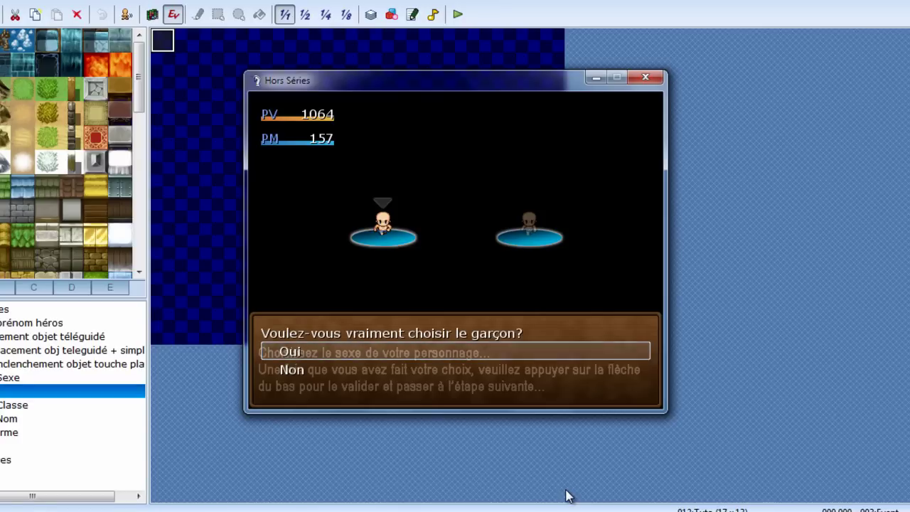
key(Down)
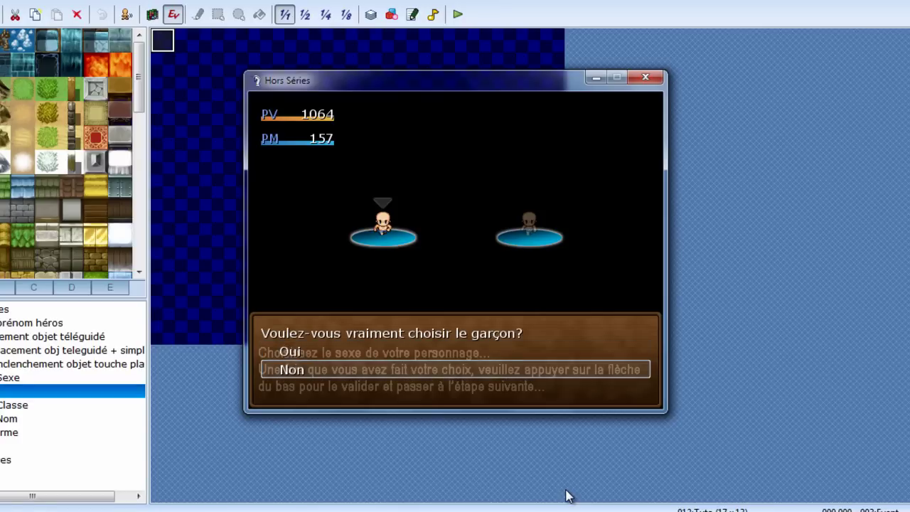
key(Up)
key(Return)
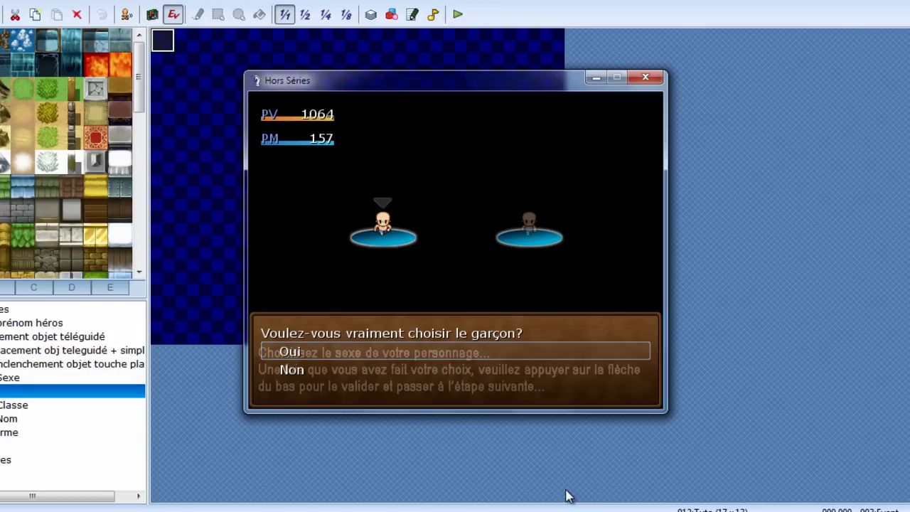
click(644, 79)
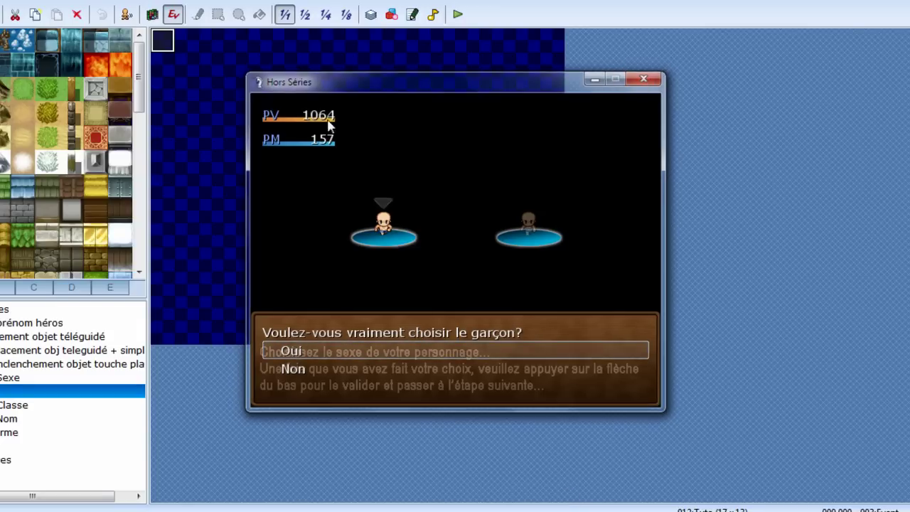
Make the Non branches of the boy and girl confirmation choices on page 1 jump to the label Début
double_click(164, 41)
scroll(572, 288, down, 4)
scroll(573, 288, down, 3)
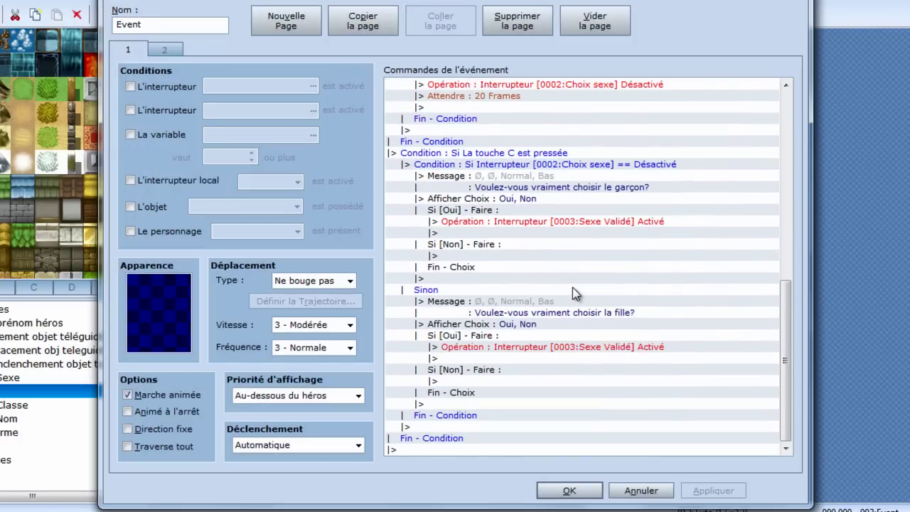
click(490, 233)
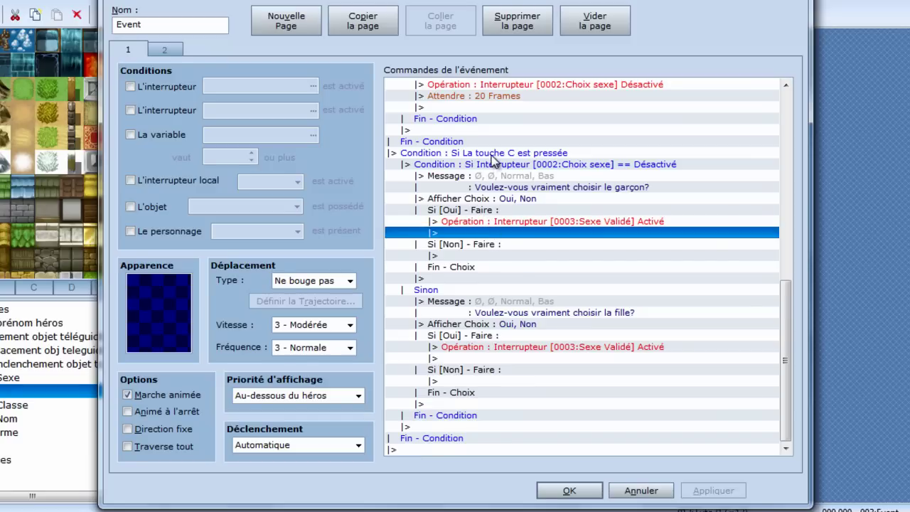
double_click(504, 232)
click(460, 85)
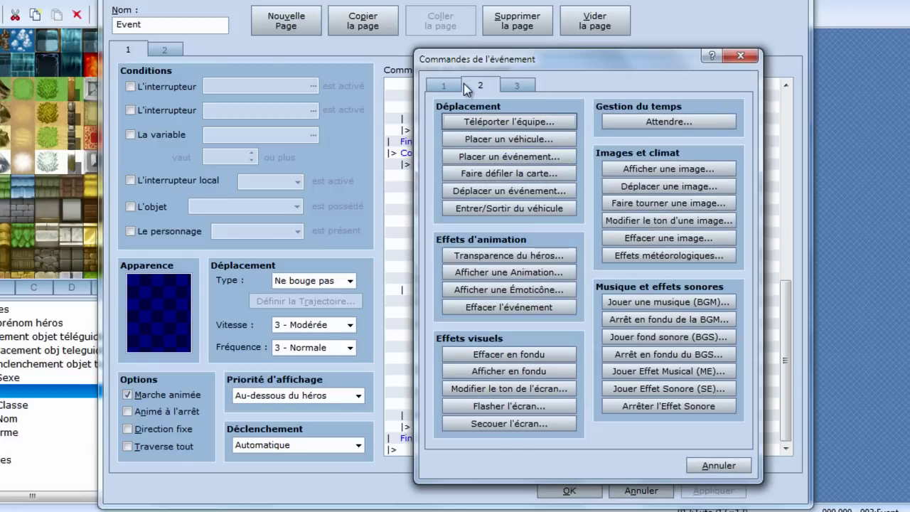
click(478, 84)
click(444, 84)
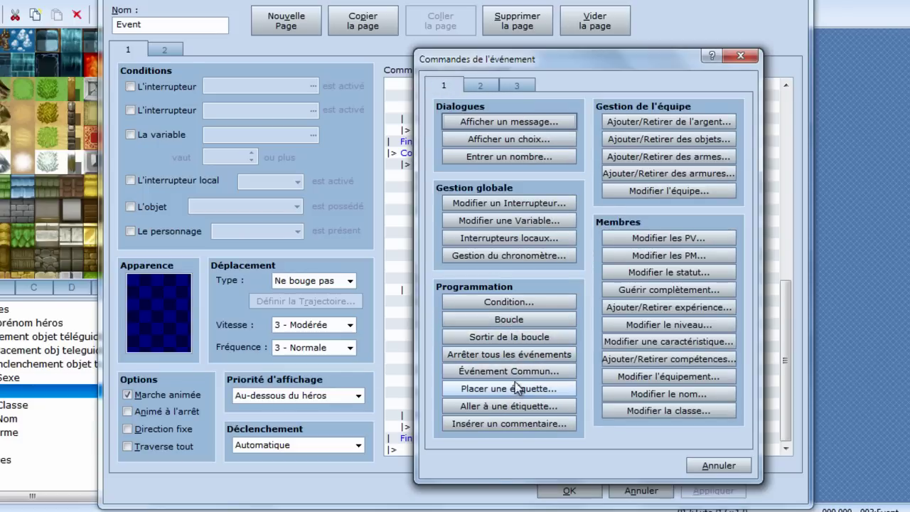
click(515, 406)
text(Début)
key(Return)
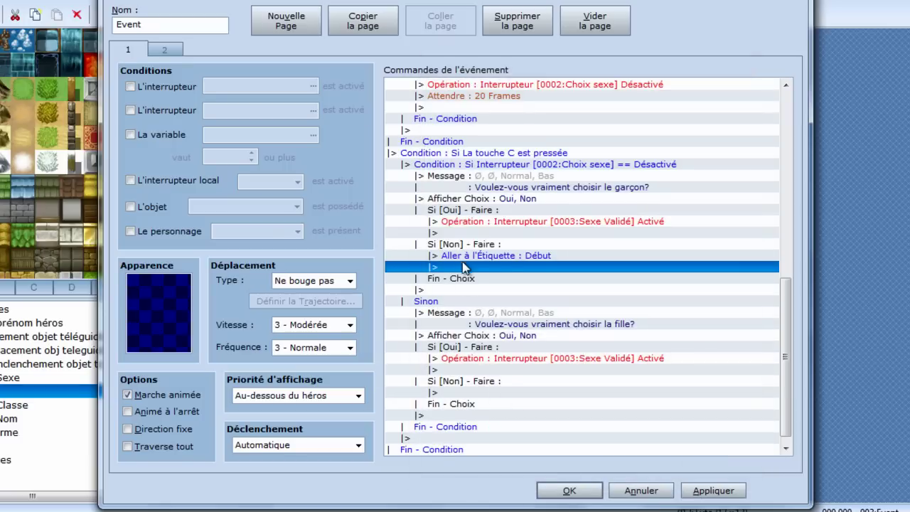
click(463, 392)
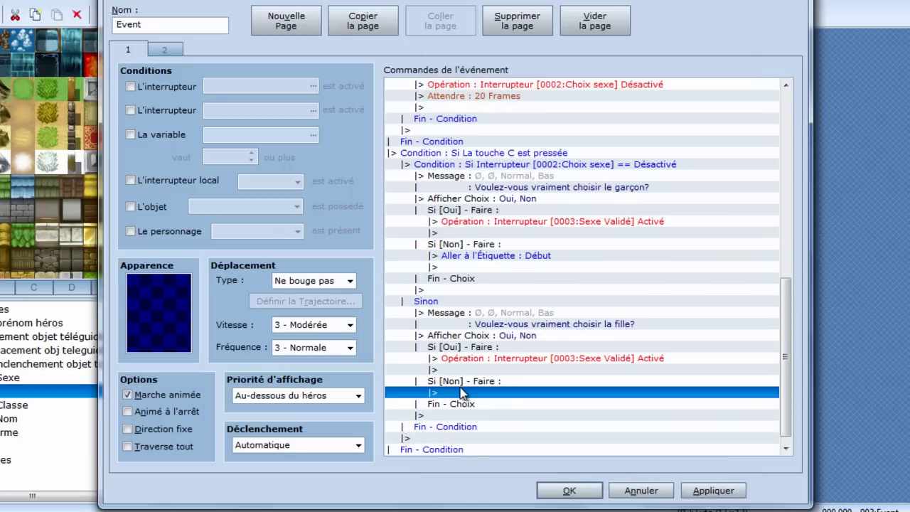
Place a label named Début just before the first Choix sexe == Désactivé condition on page 1 and confirm the event
scroll(463, 392, up, 10)
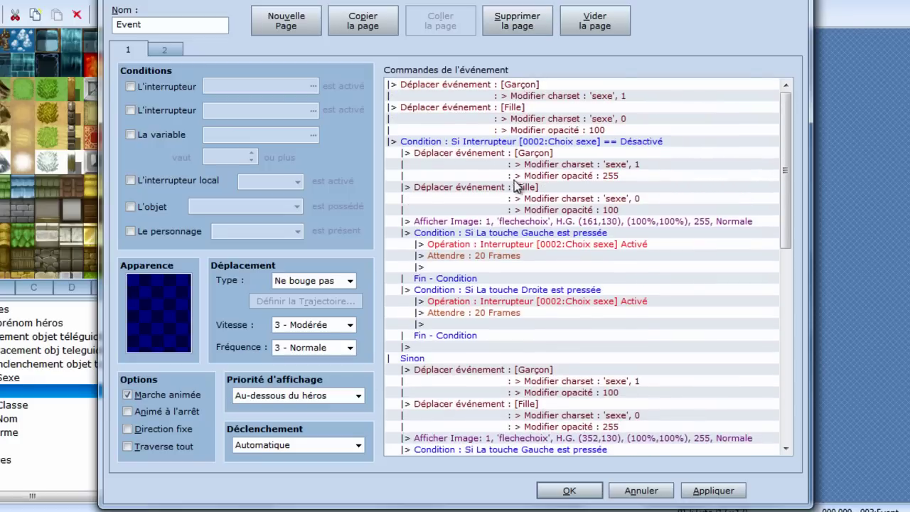
click(505, 146)
double_click(505, 148)
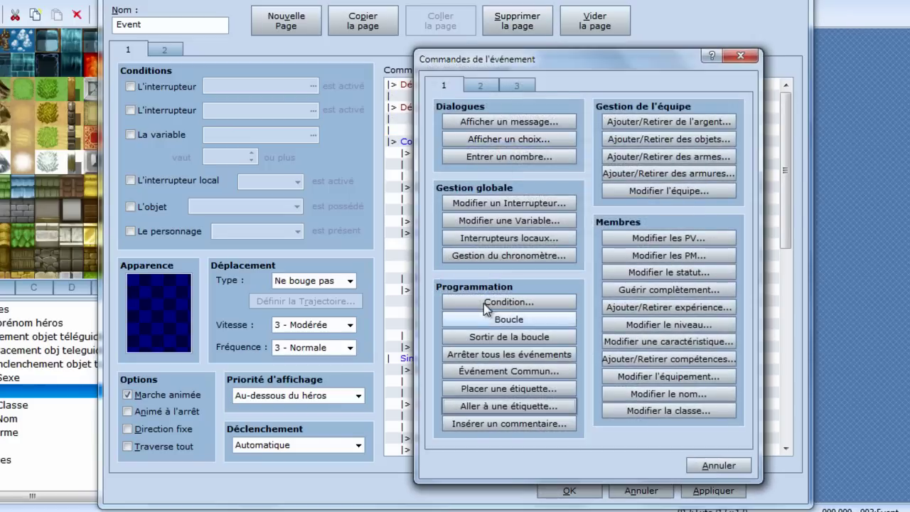
click(502, 396)
text(Début)
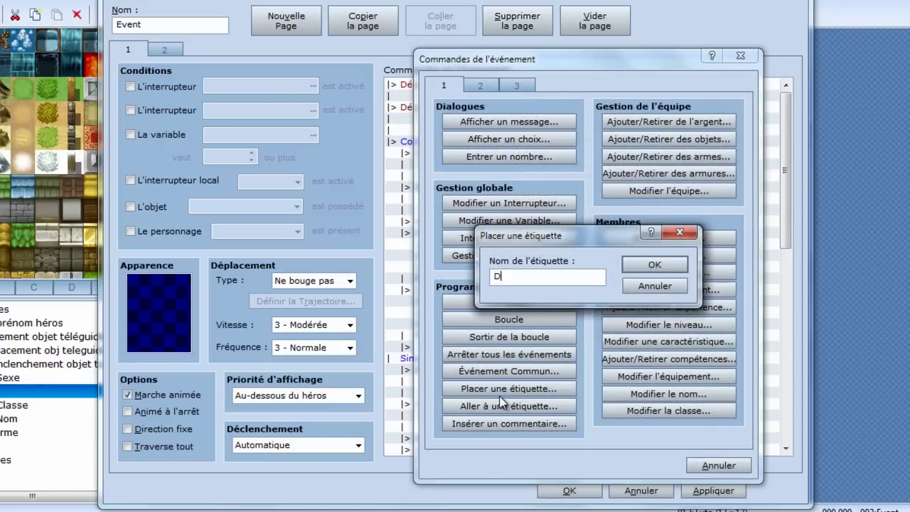
key(Return)
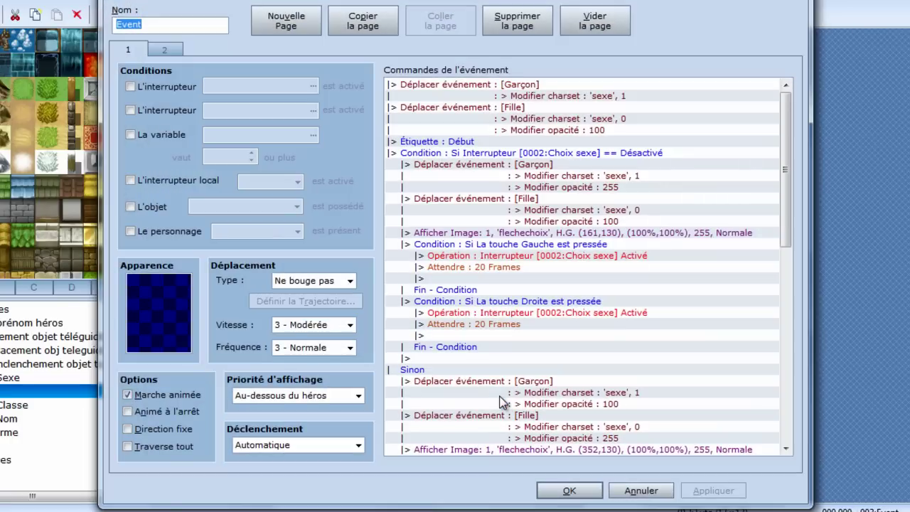
key(Return)
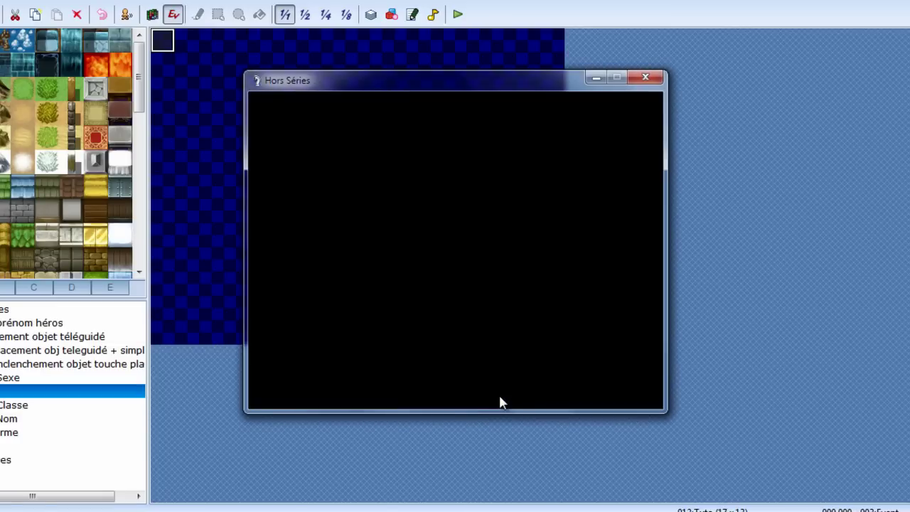
Playtest the selection screen again, switching characters and testing the boy's confirmation prompt, and close the game
key(Return)
key(Right)
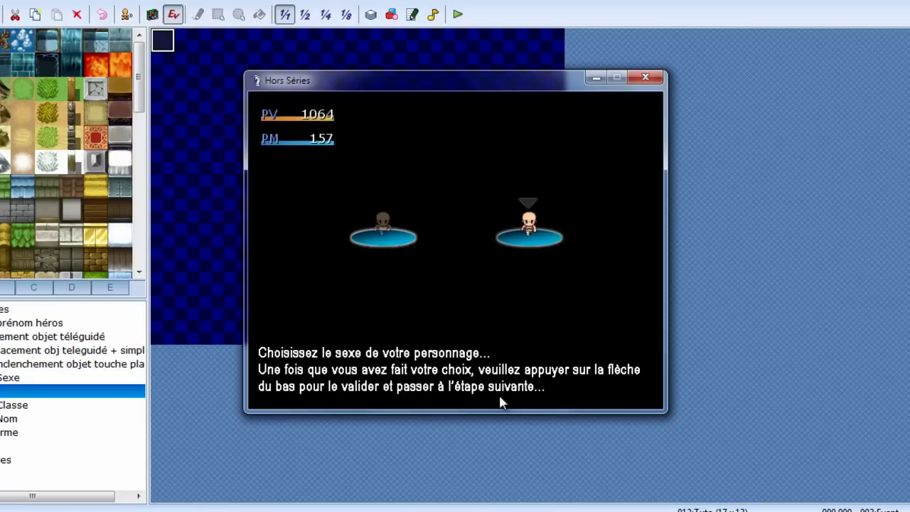
key(Left)
key(Down)
key(Escape)
key(Down)
key(Return)
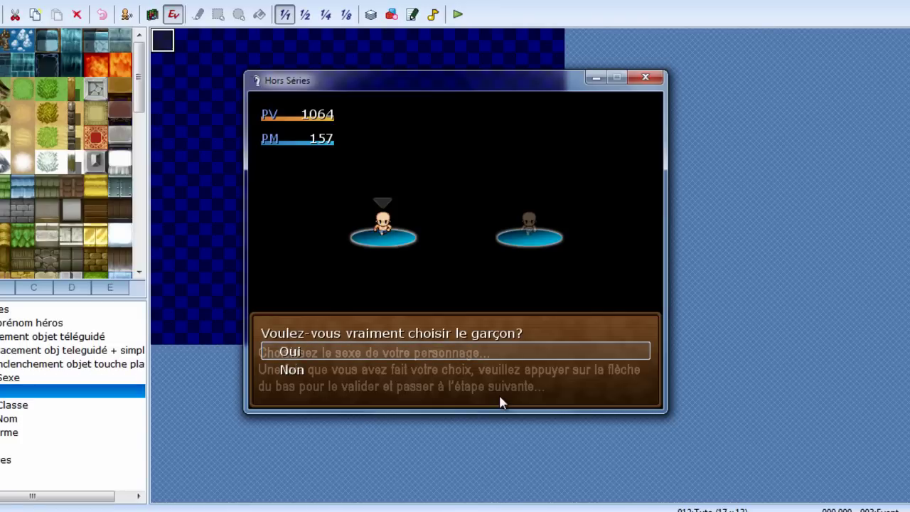
click(645, 78)
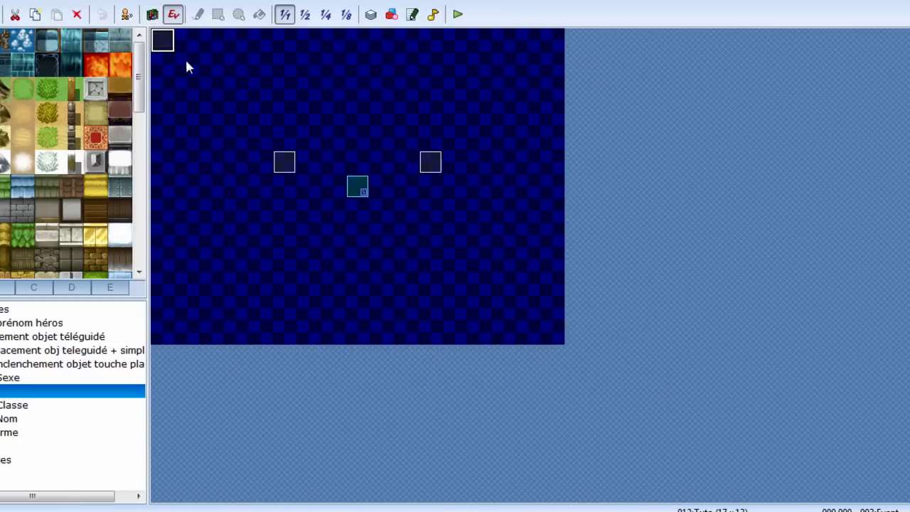
Review the C key condition on page 1, including both confirmation choices and their Non branches, and close the event
double_click(170, 45)
click(504, 369)
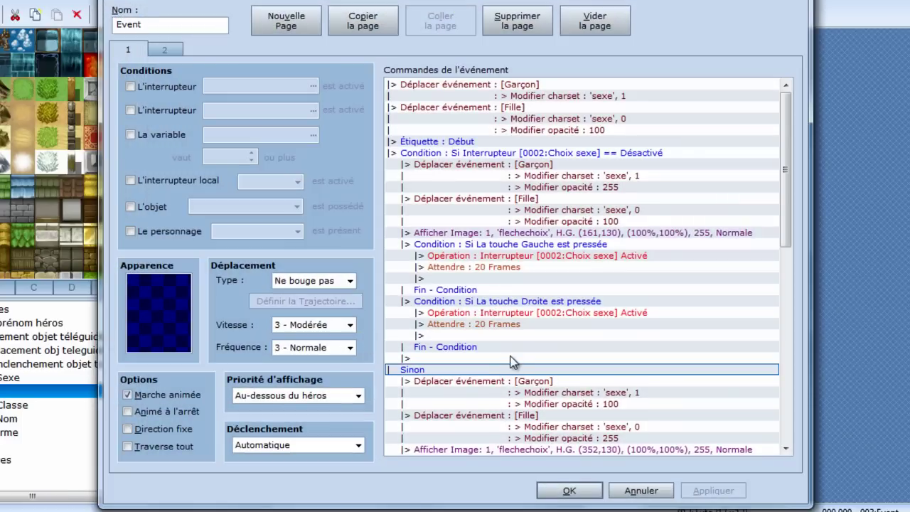
scroll(515, 350, down, 7)
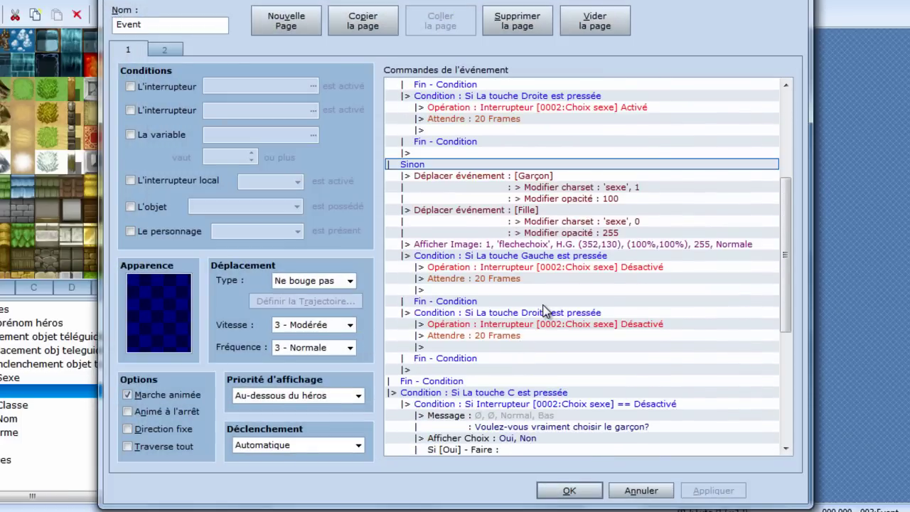
scroll(544, 311, down, 4)
scroll(544, 311, up, 1)
scroll(544, 311, down, 2)
click(517, 188)
scroll(540, 265, down, 2)
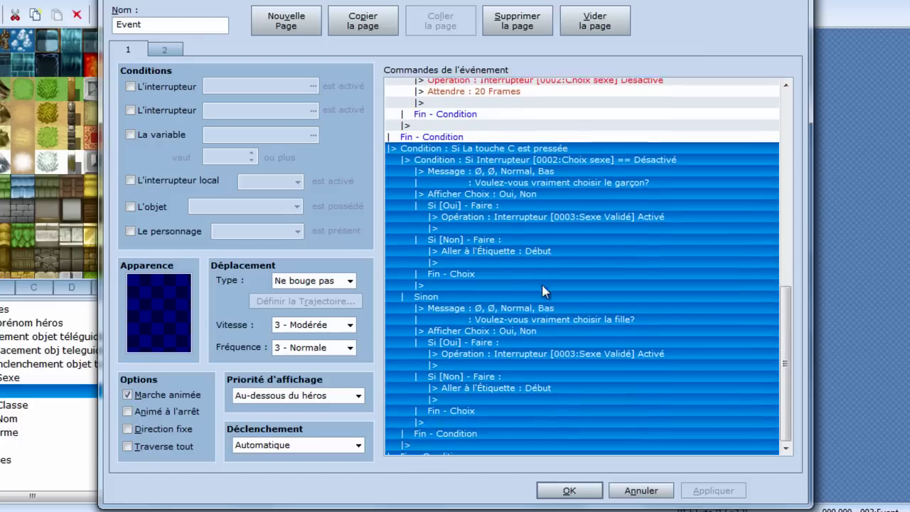
click(538, 251)
click(538, 243)
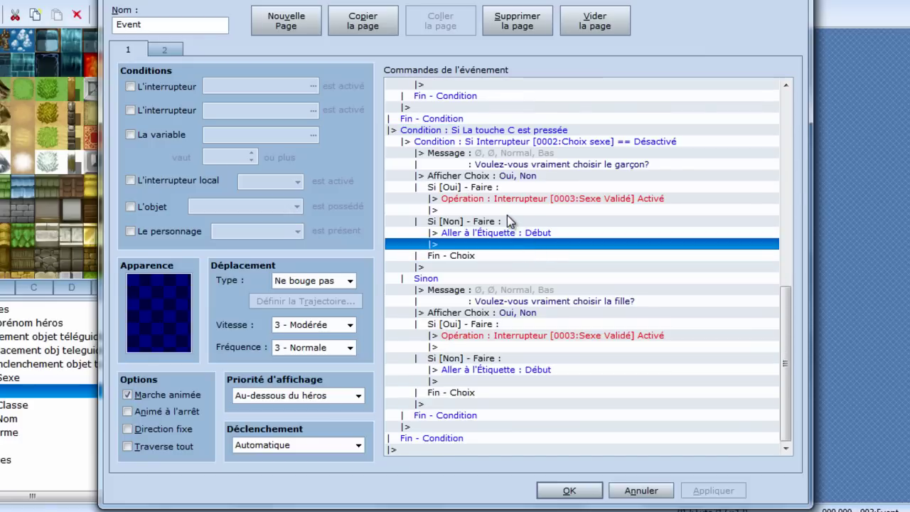
click(547, 492)
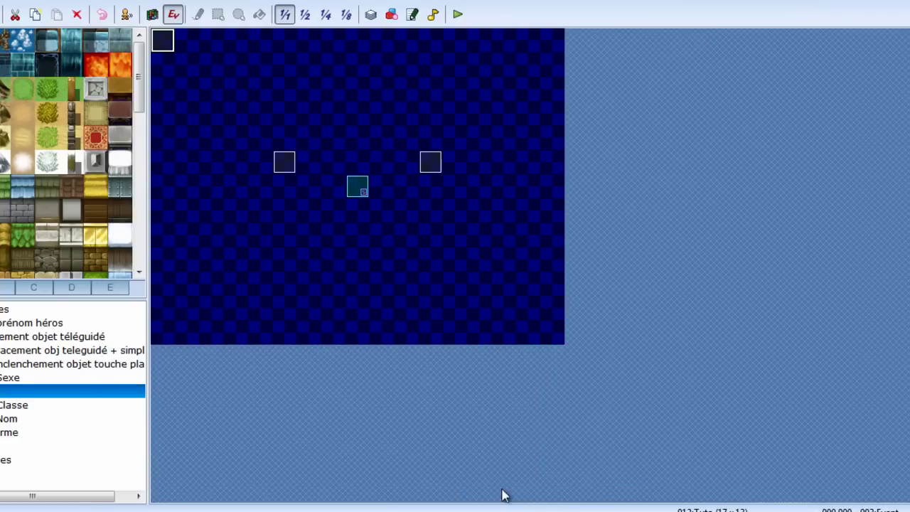
Reopen the selection event and review both branches of the Choix sexe condition, including the flechechoix pictures and the direction-key conditions
double_click(165, 45)
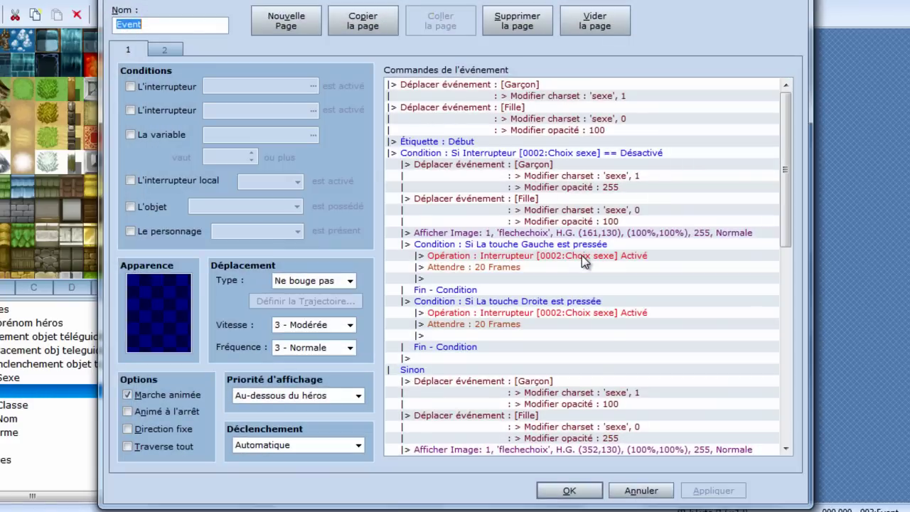
scroll(789, 228, down, 1)
scroll(791, 241, down, 1)
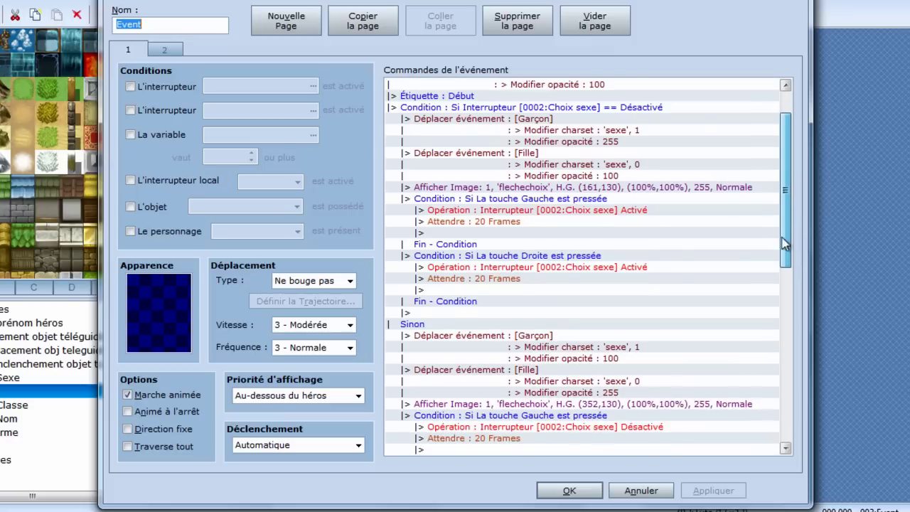
click(554, 108)
click(586, 166)
click(583, 188)
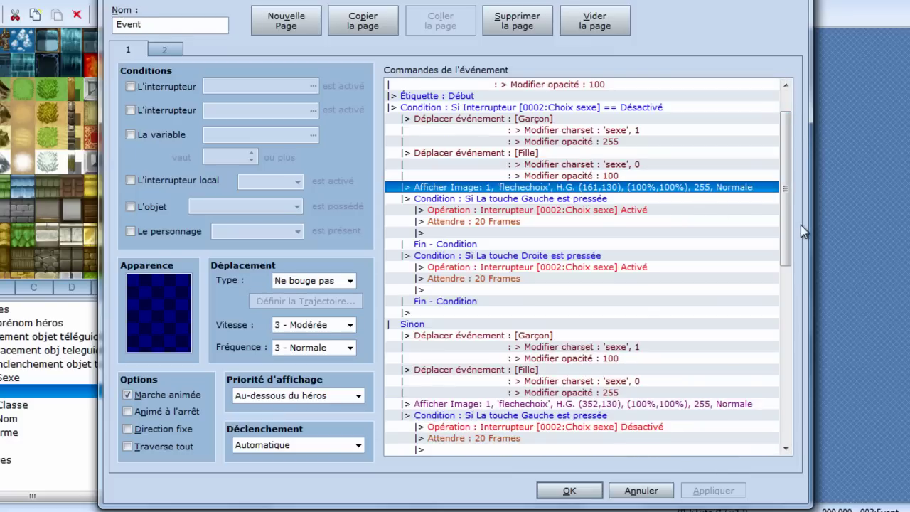
drag(791, 218, 787, 284)
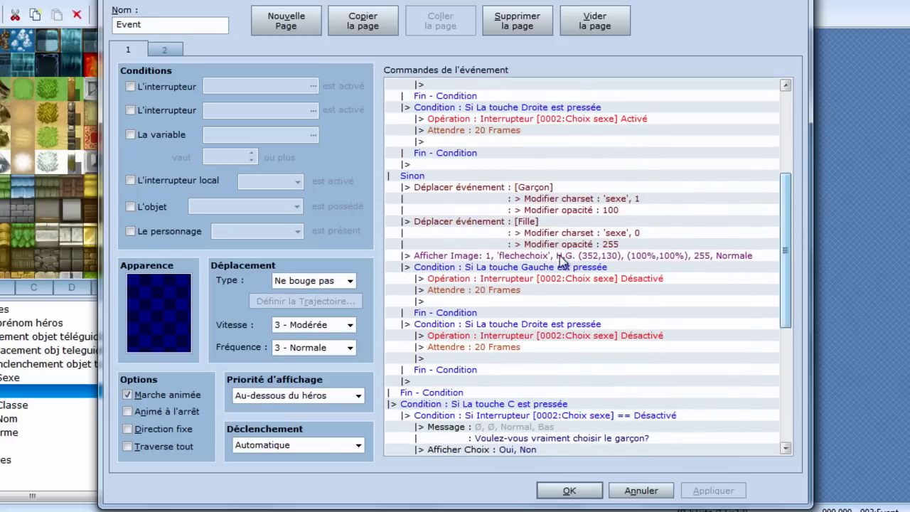
click(529, 267)
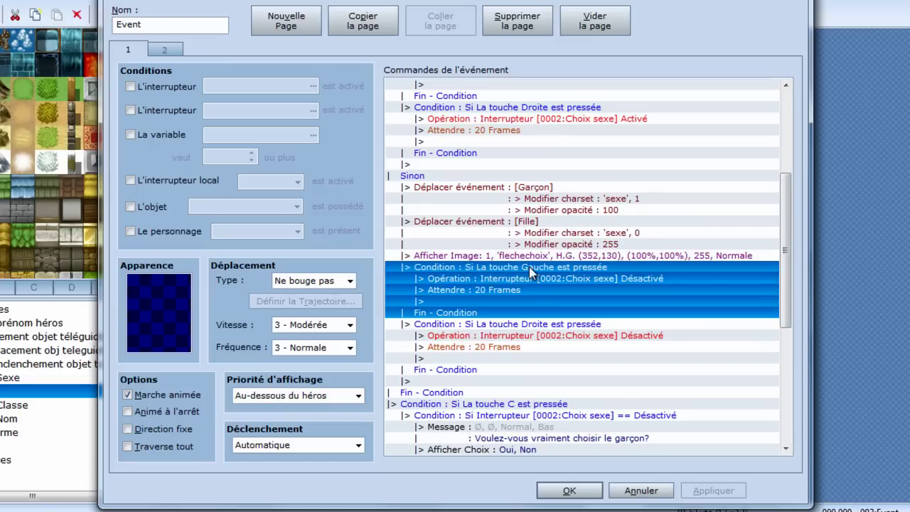
scroll(623, 286, down, 2)
scroll(623, 286, down, 4)
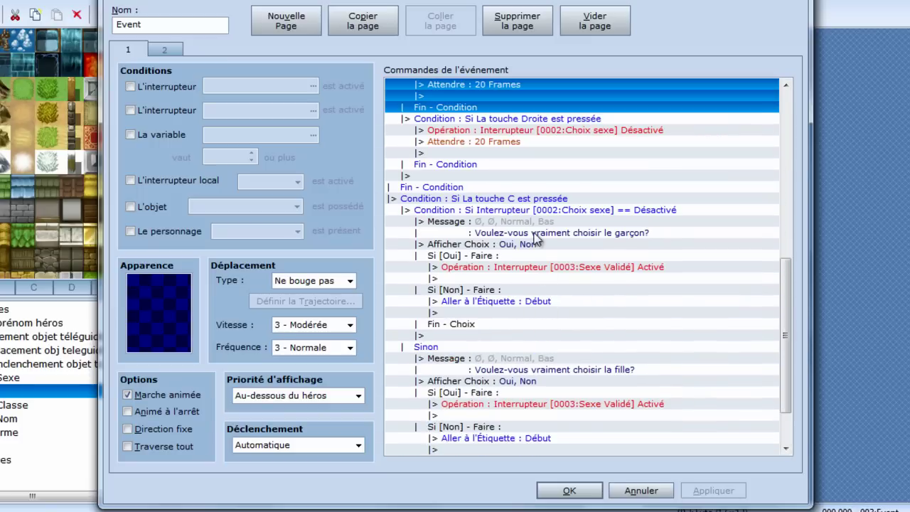
Examine the C key condition's nested Choix sexe check, the boy's confirmation message and its Oui, Non choice
click(529, 200)
click(524, 211)
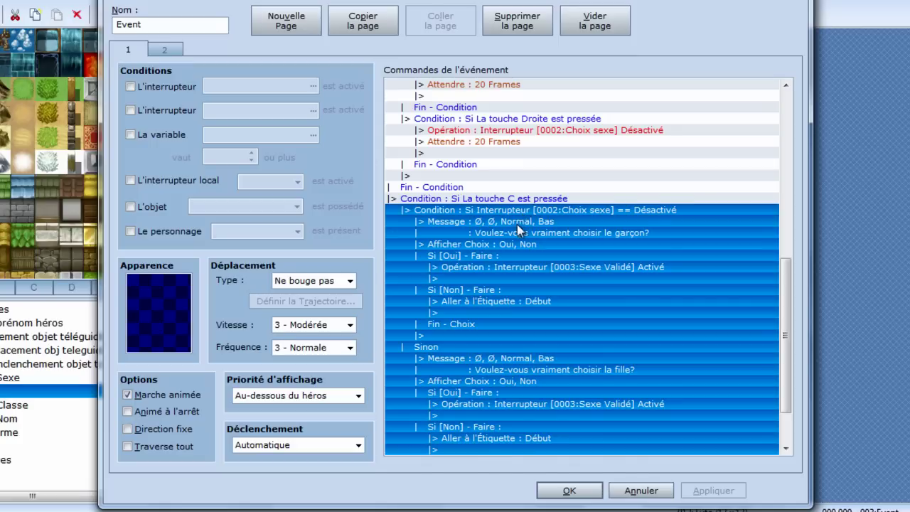
click(517, 224)
click(517, 244)
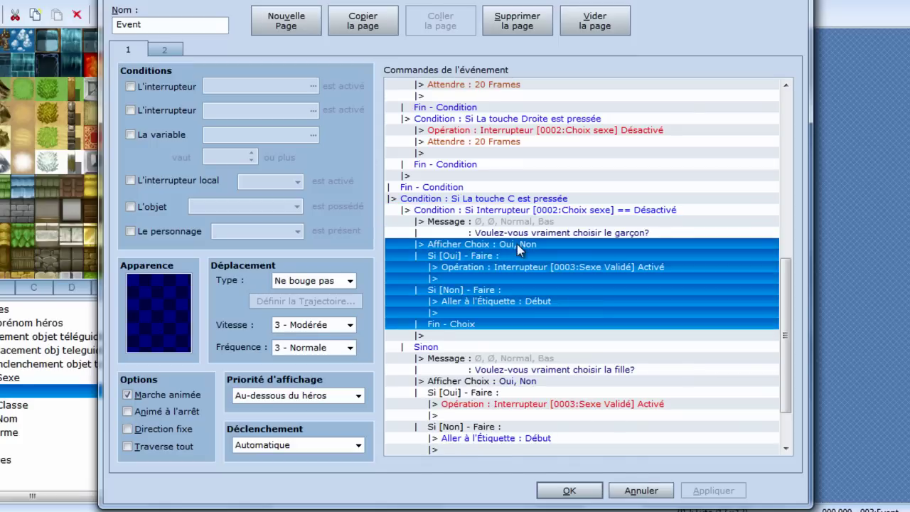
scroll(517, 244, down, 1)
scroll(517, 242, down, 1)
scroll(517, 242, up, 1)
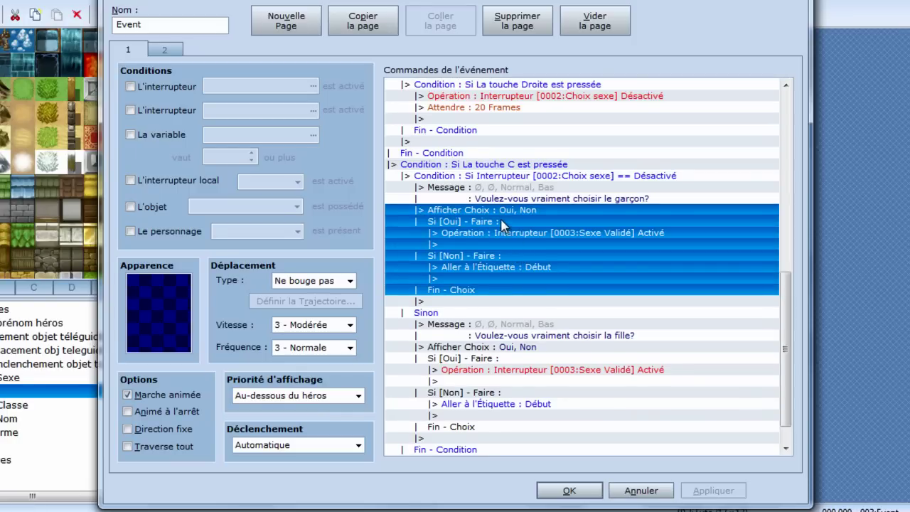
Set the input that triggers the confirmation condition on page 1 to Bas and confirm the condition
double_click(507, 166)
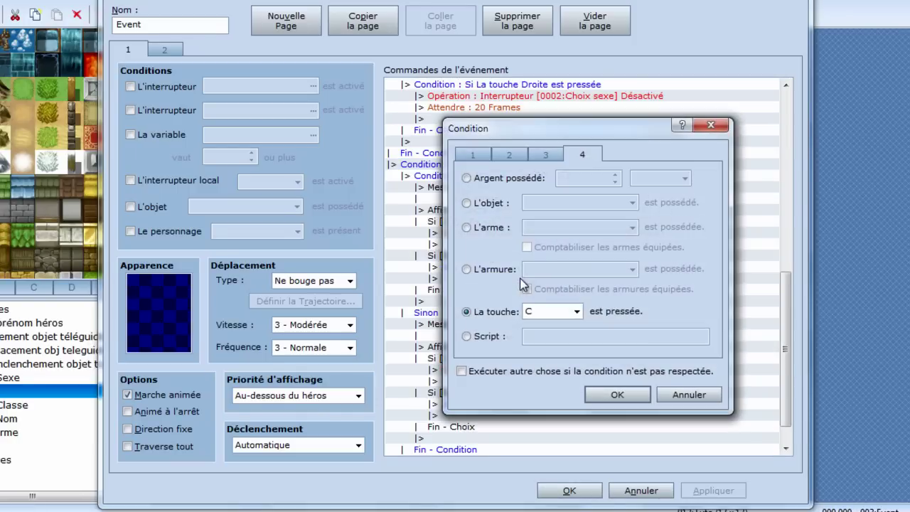
click(535, 313)
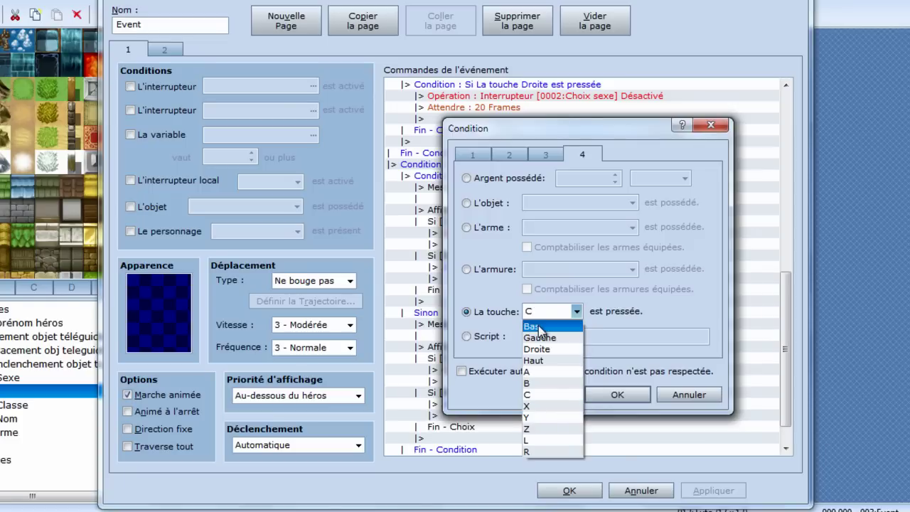
click(542, 327)
click(606, 396)
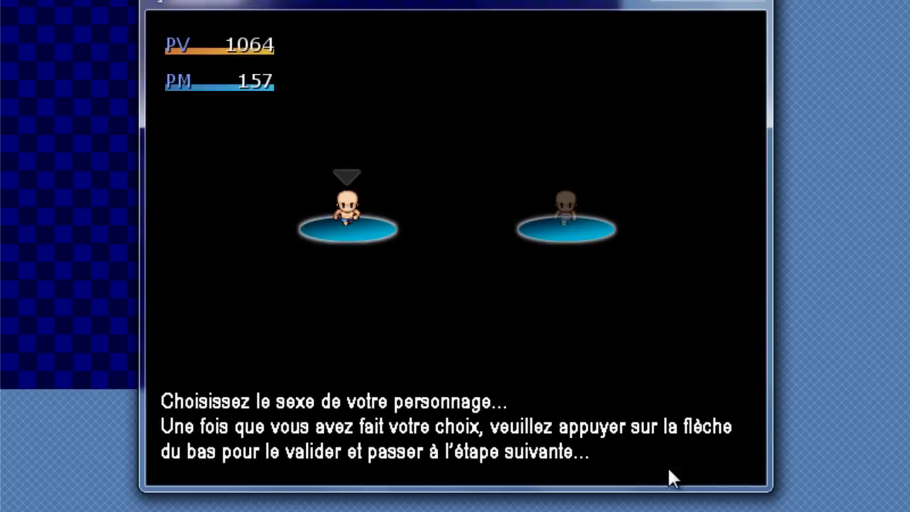
Playtest the selection screen, switching between characters and testing the Bas validation on the girl and the boy, and close the game
key(Right)
key(Left)
key(Right)
key(Down)
key(Down)
key(Return)
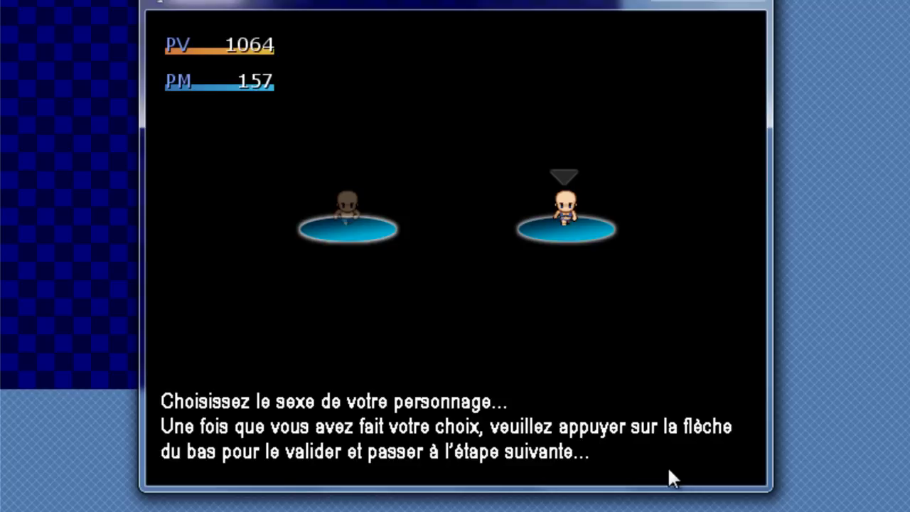
key(Left)
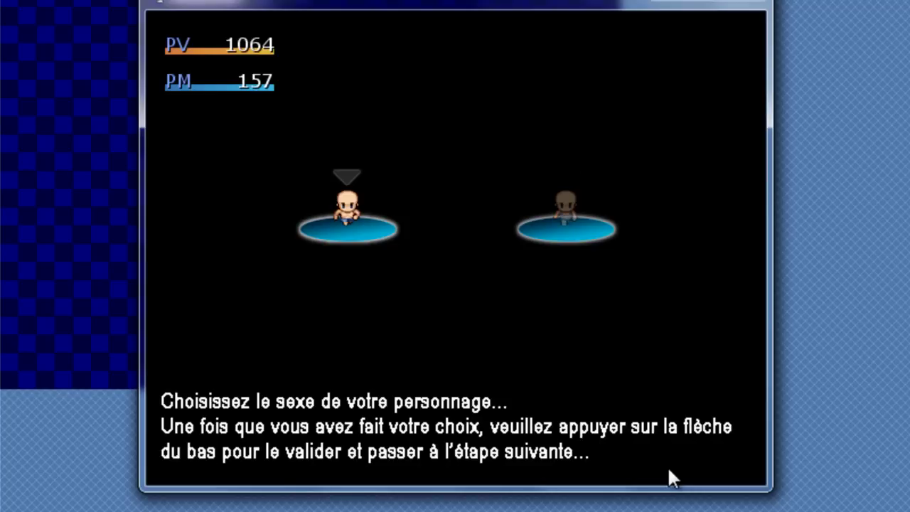
key(Down)
key(Return)
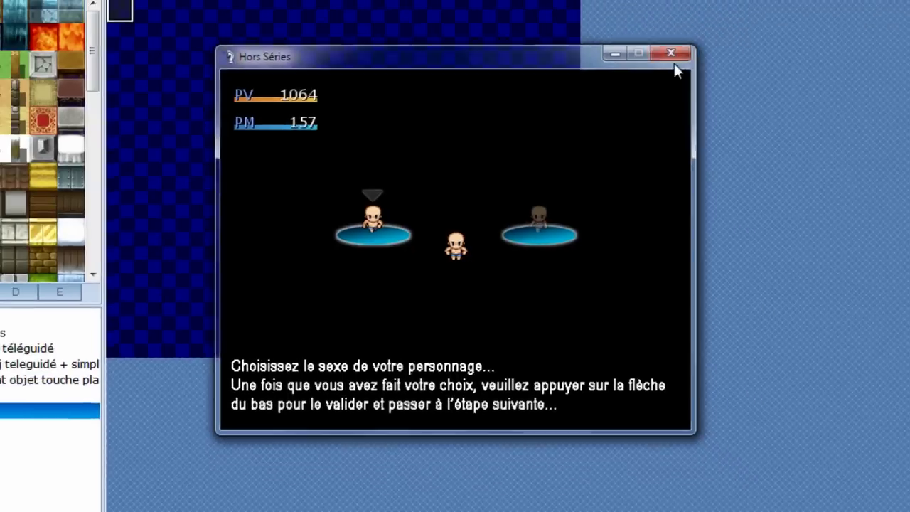
click(677, 58)
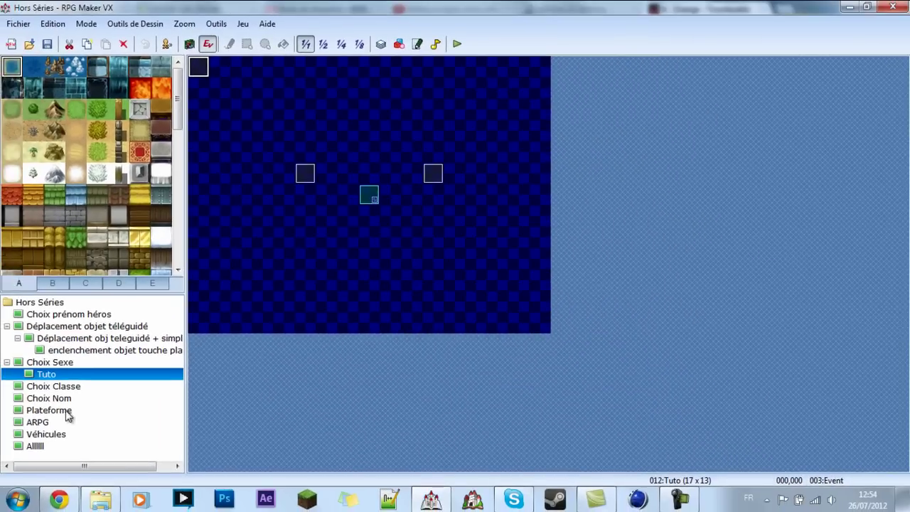
Open the Choix Classe map and look over the placement of its events
click(57, 388)
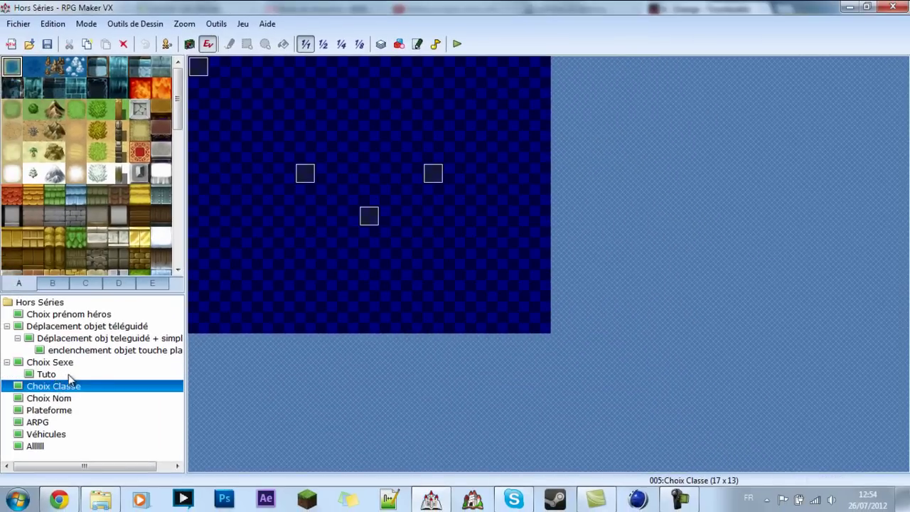
click(194, 71)
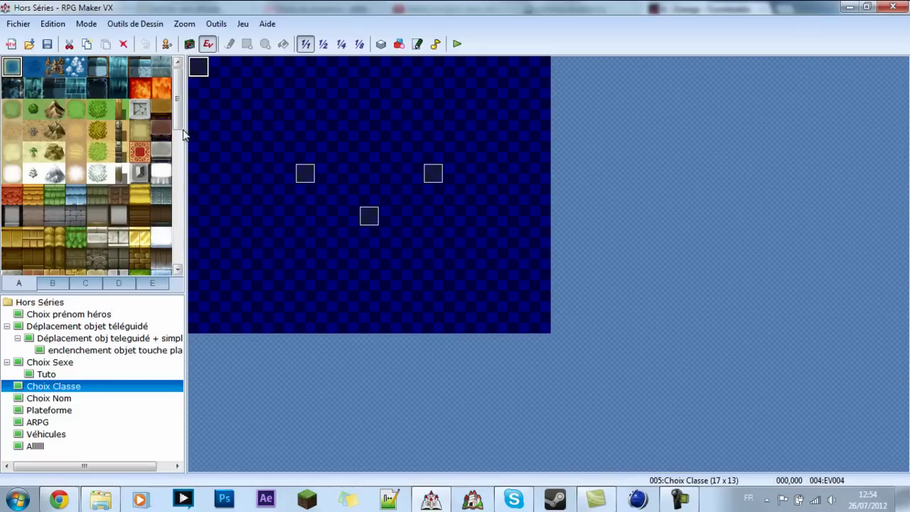
click(306, 173)
click(433, 173)
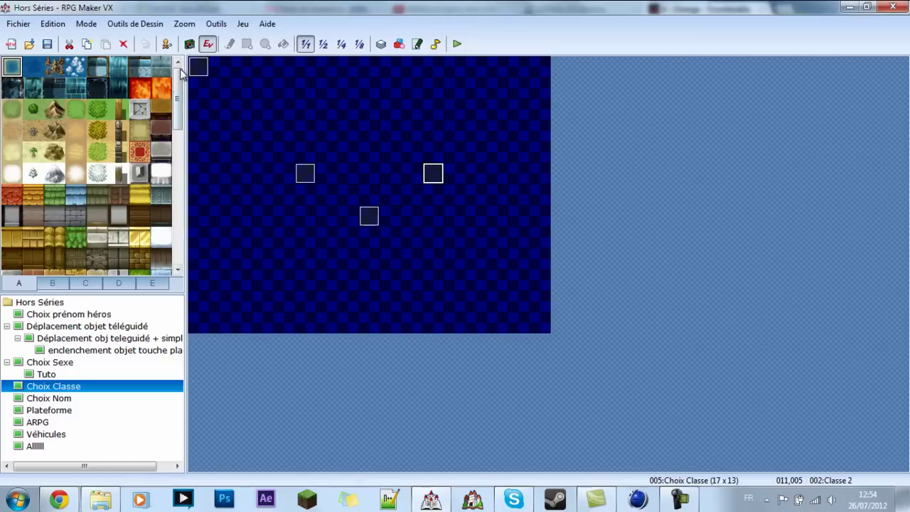
click(247, 170)
click(266, 239)
drag(444, 205, 395, 218)
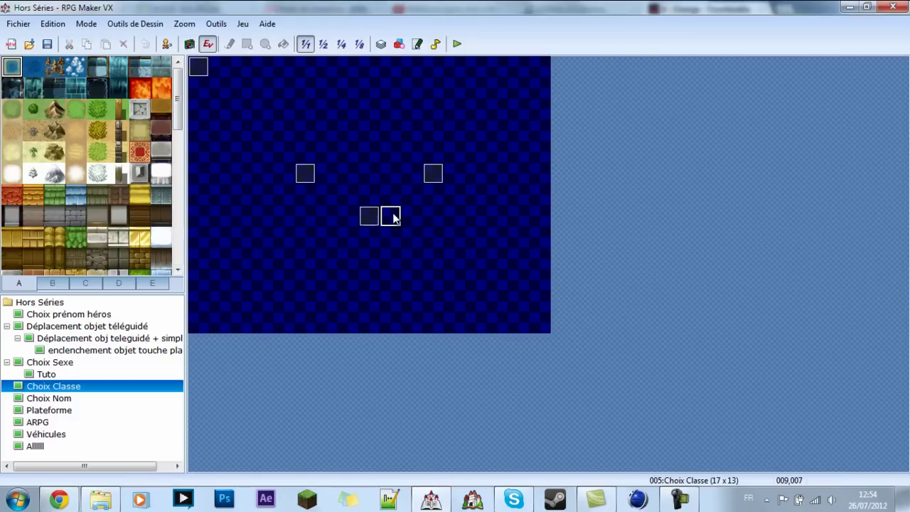